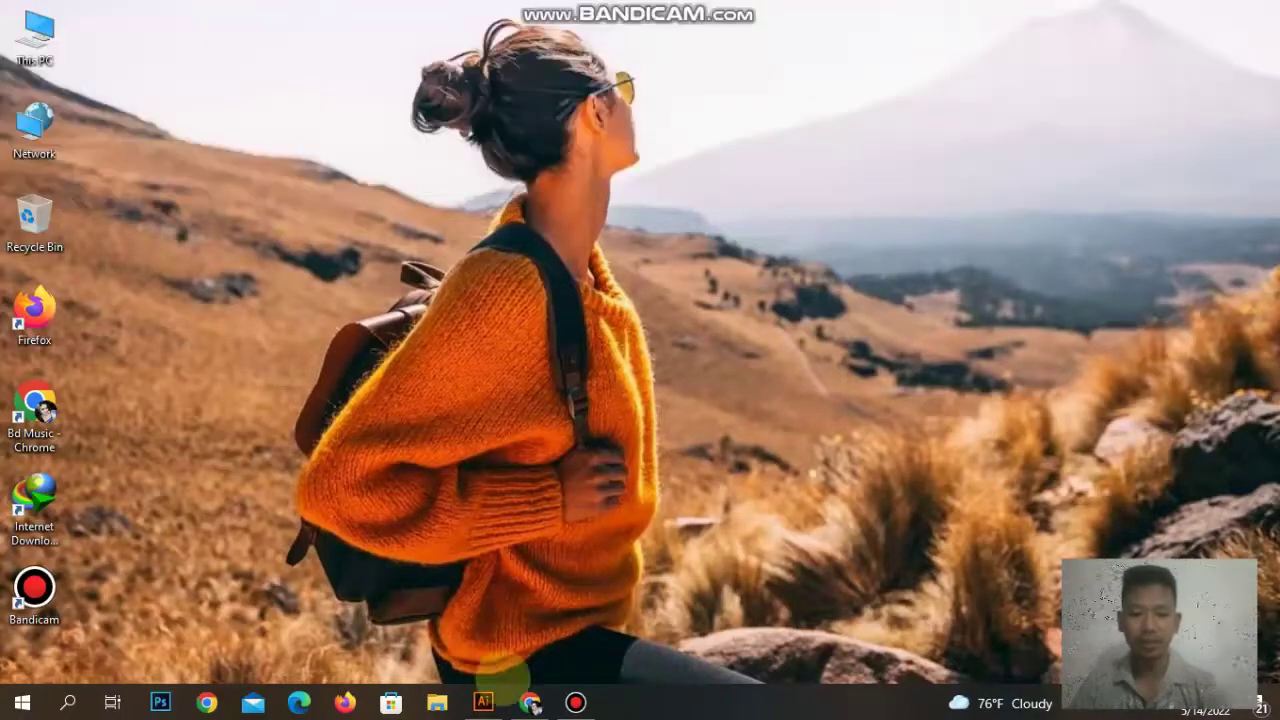
Show the Marea Mar contest's Entries tab and scroll through the 646 submitted logos.
left_click(530, 702)
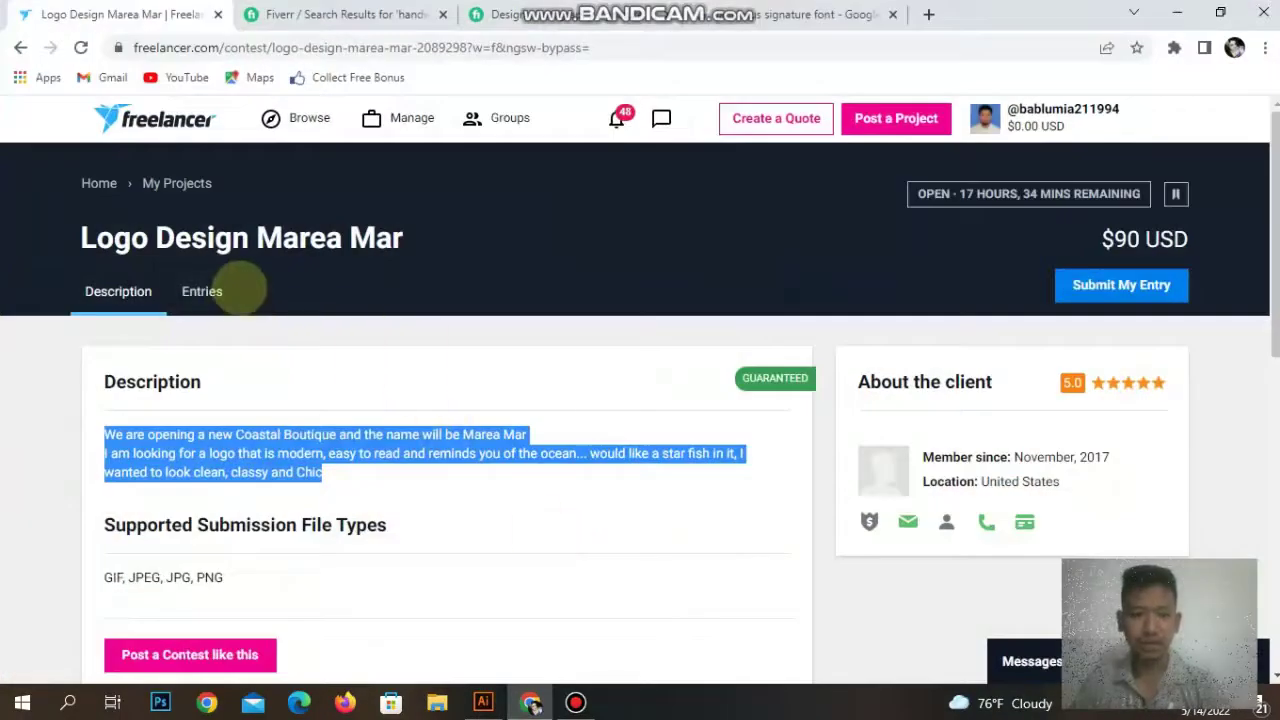
left_click(235, 285)
scroll(580, 366, "down", 4)
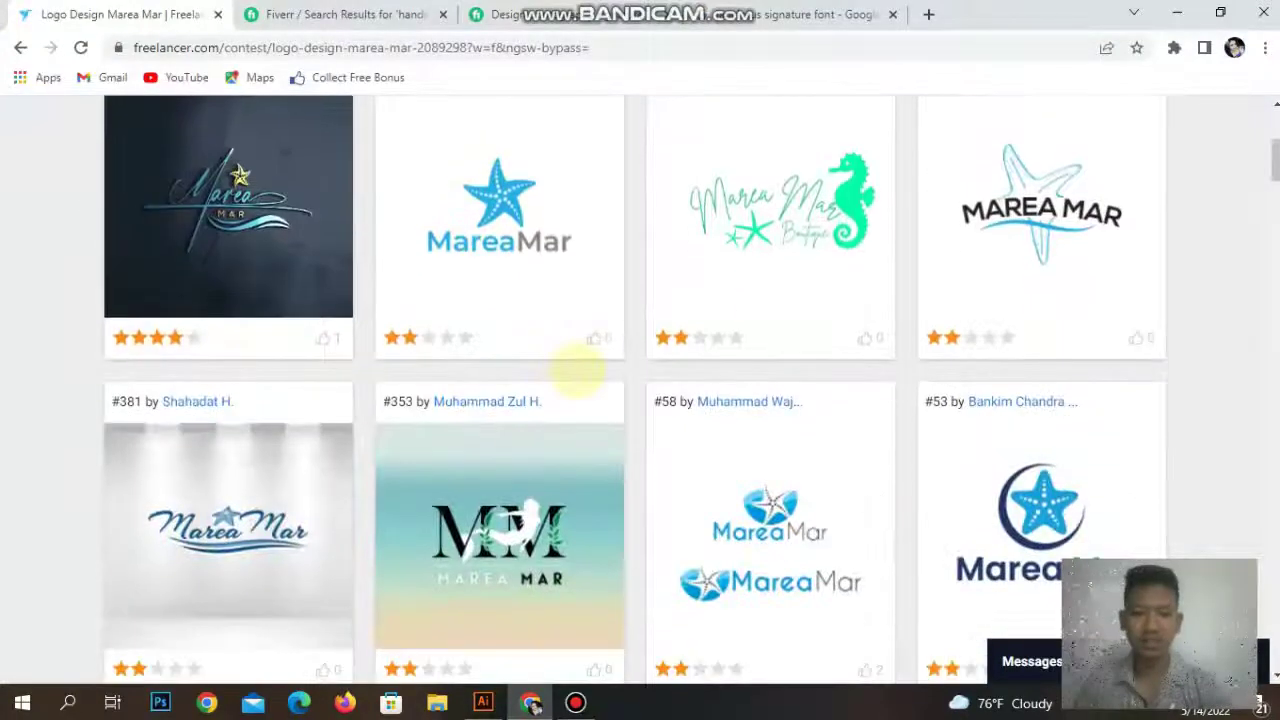
scroll(580, 366, "up", 1)
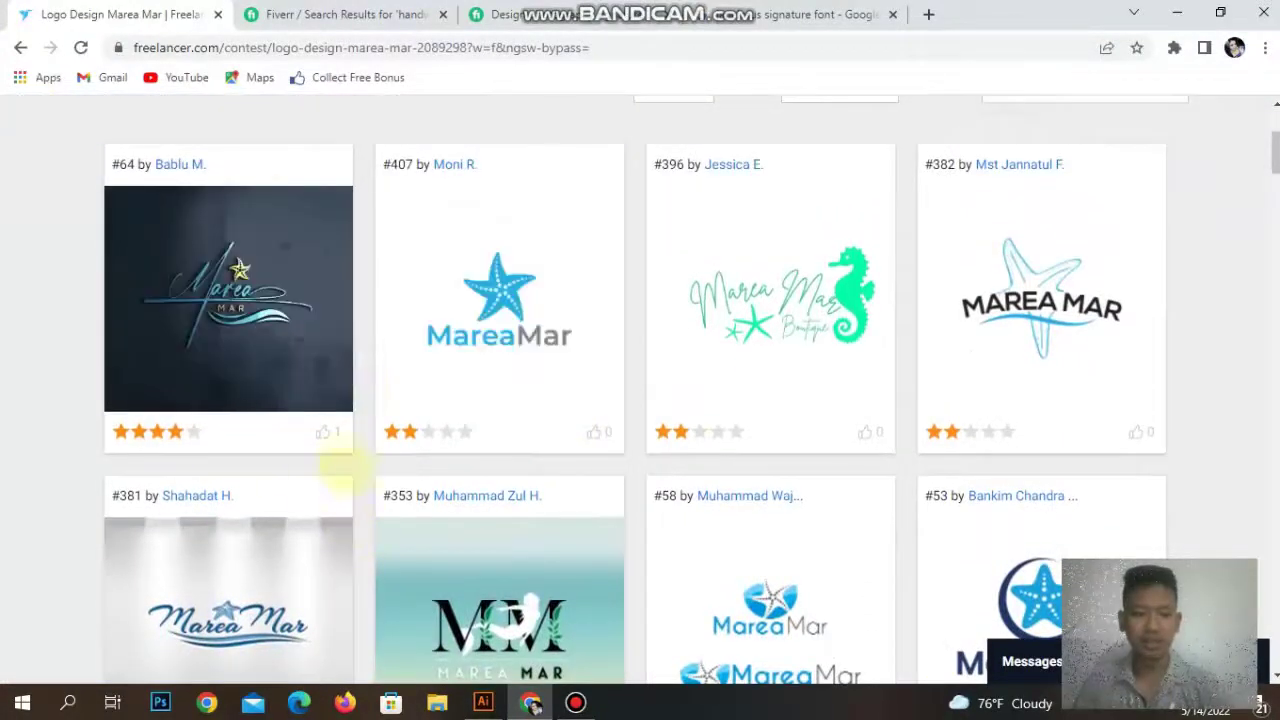
scroll(843, 460, "down", 4)
scroll(843, 460, "down", 4)
scroll(843, 460, "down", 2)
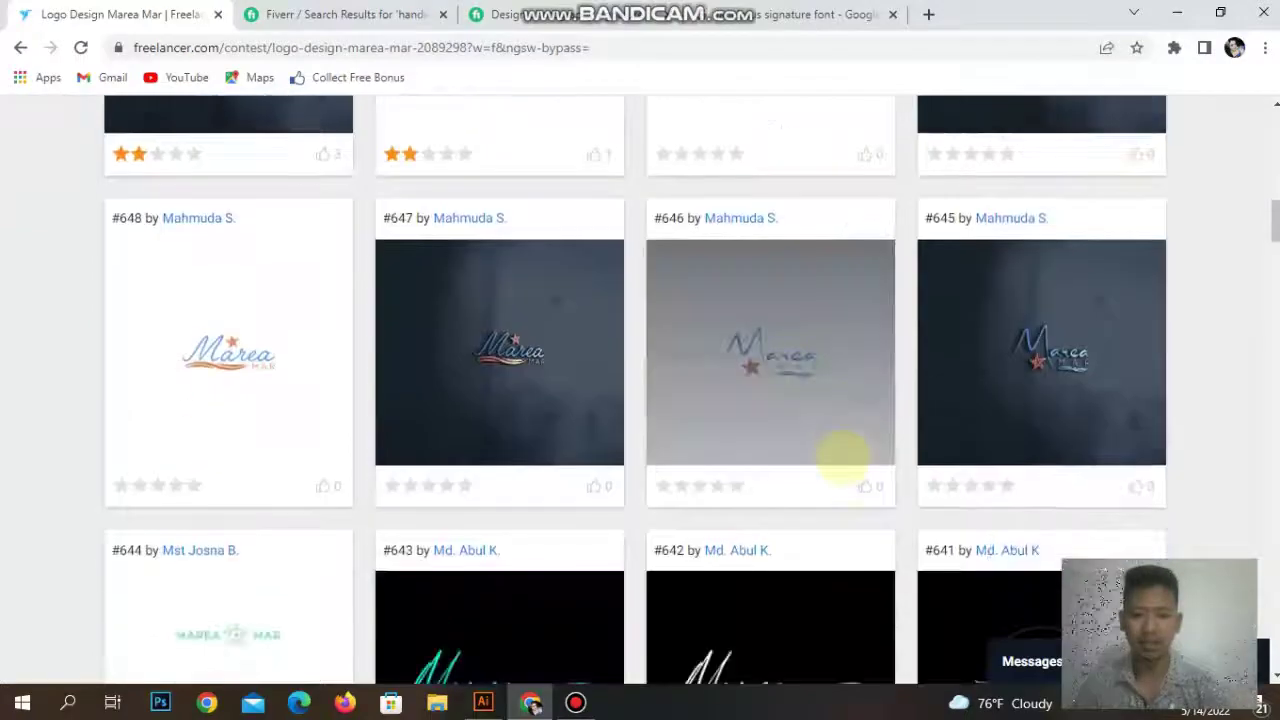
scroll(843, 460, "down", 4)
scroll(843, 460, "down", 2)
View entry #64, the starfish-and-waves Marea Mar logo, then close it and return to the top.
scroll(843, 460, "up", 4)
scroll(843, 460, "up", 10)
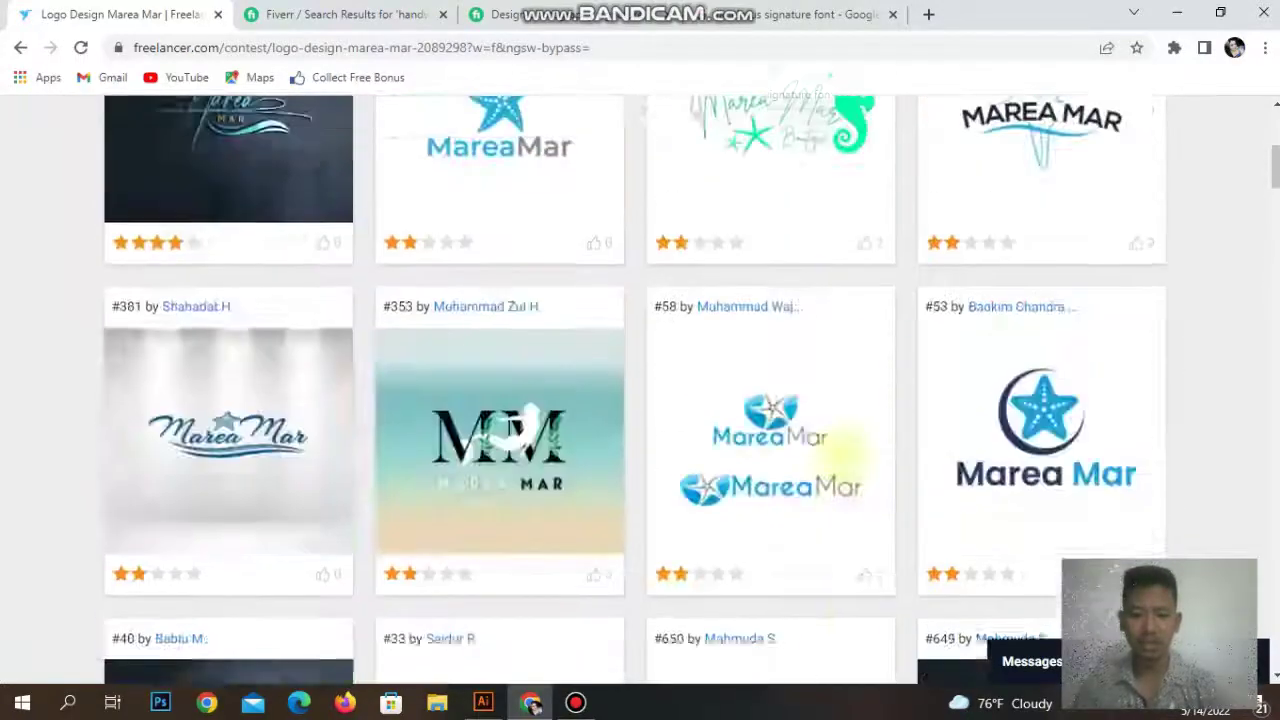
scroll(843, 460, "up", 10)
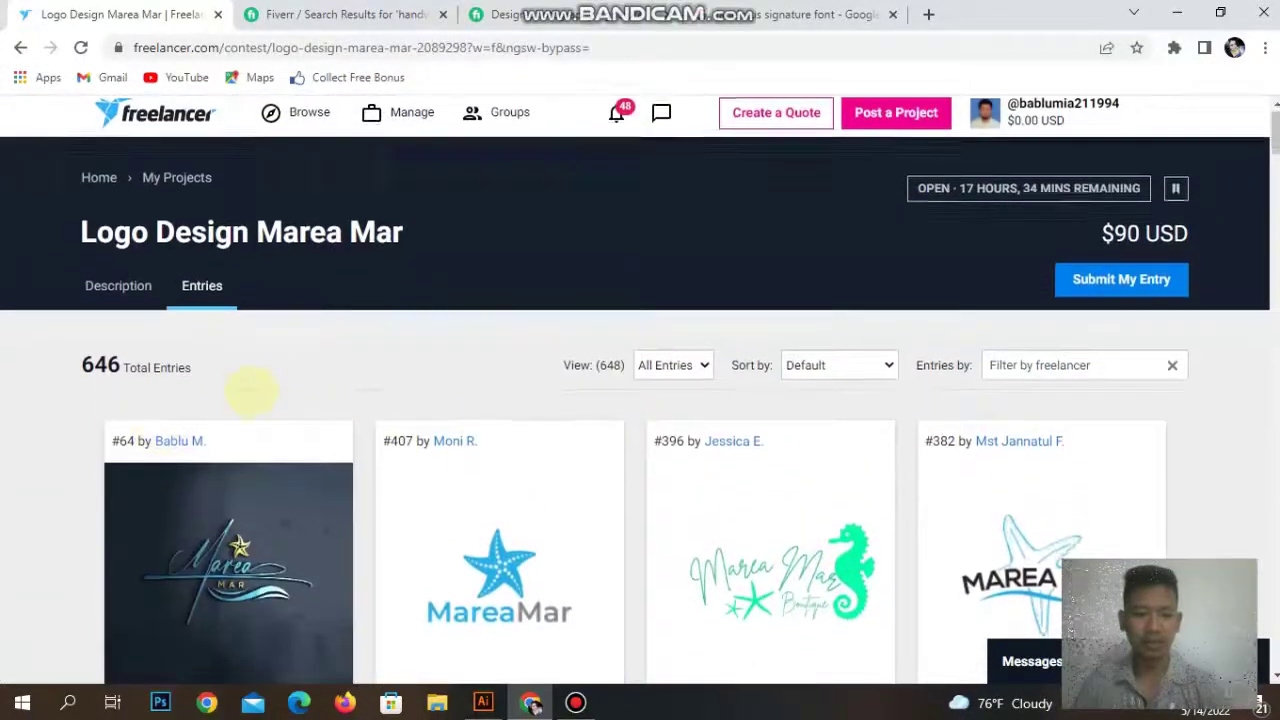
scroll(255, 385, "down", 2)
left_click(300, 328)
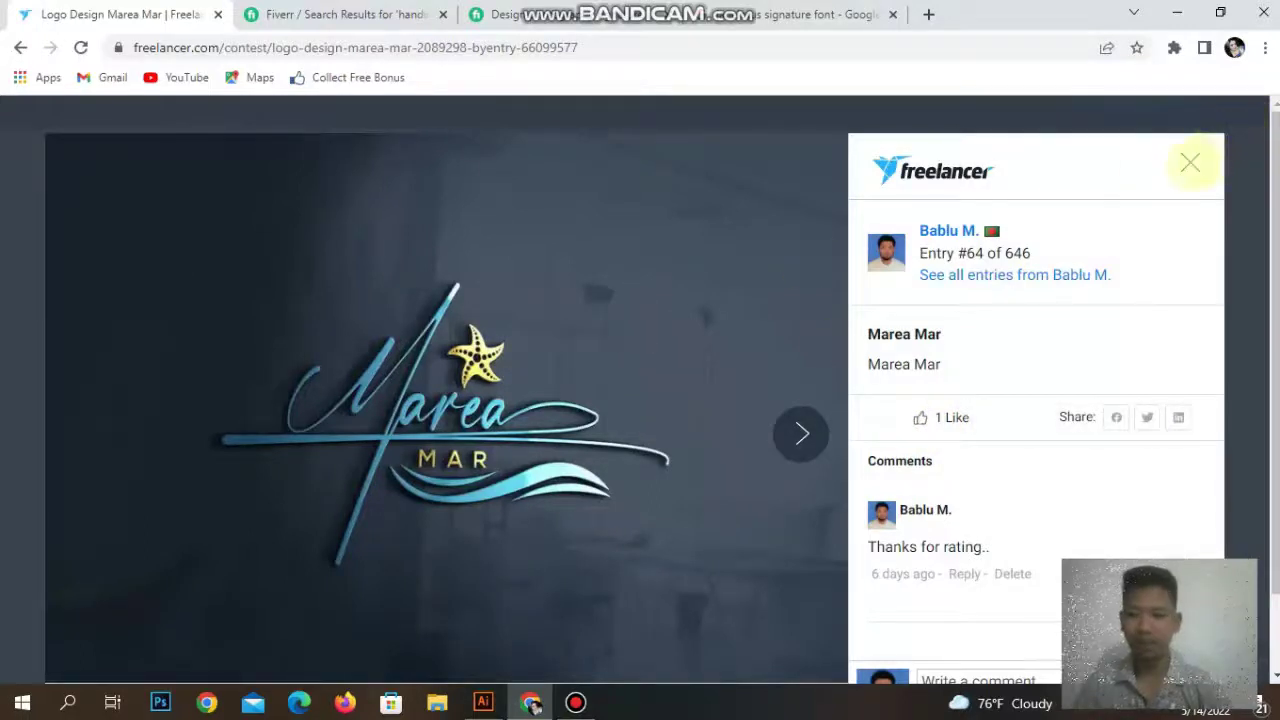
left_click(1190, 162)
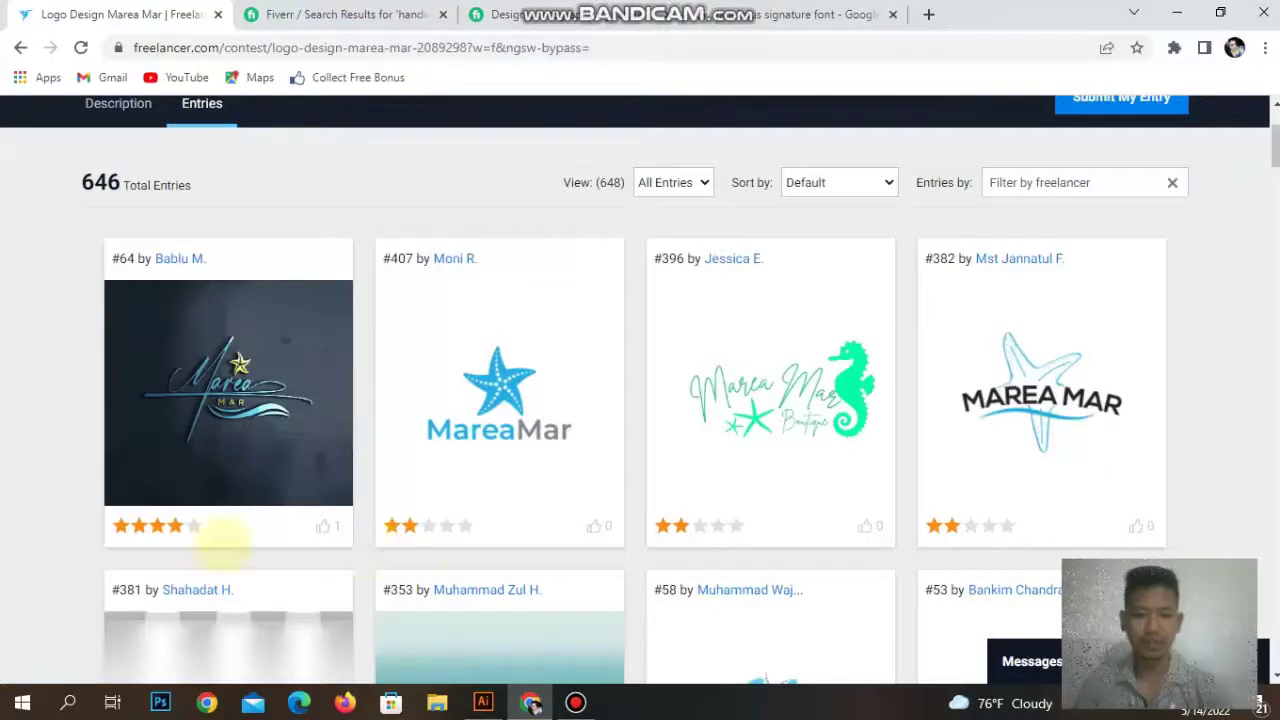
scroll(487, 188, "up", 2)
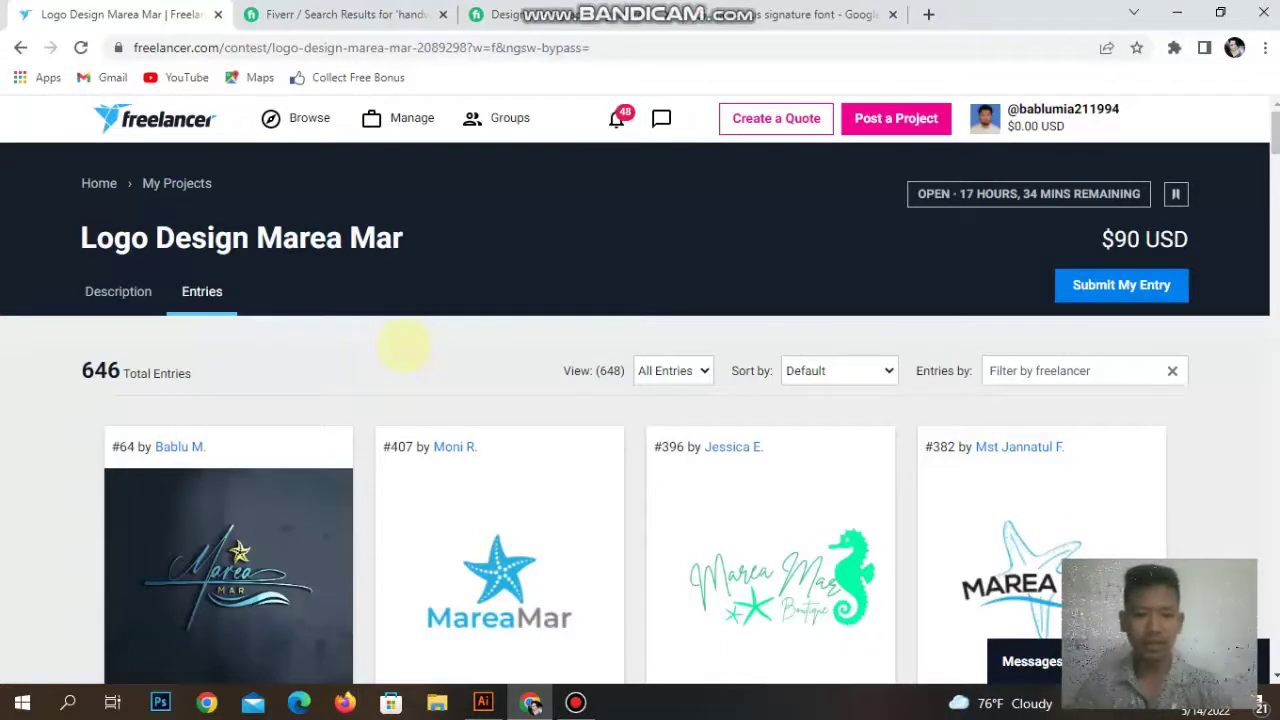
Return to the contest Description and select the client's three-line brief.
left_click(115, 290)
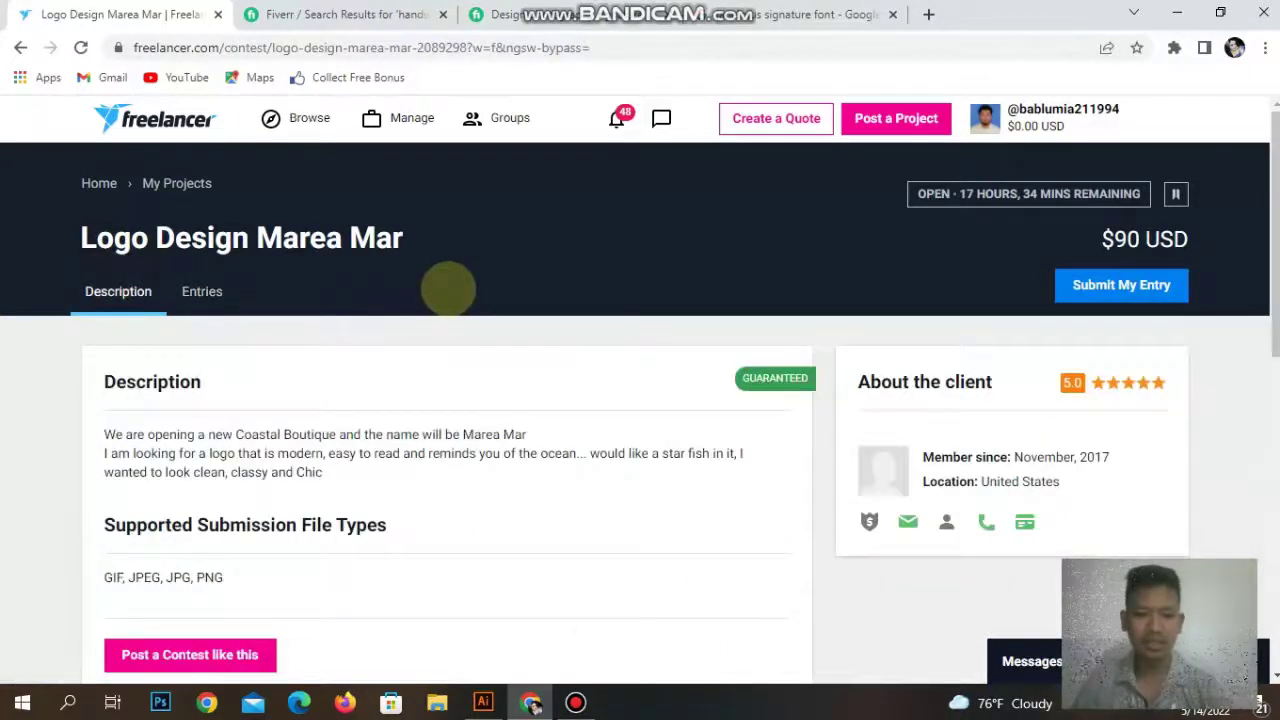
left_click_drag(97, 381, 290, 381)
left_click(325, 472)
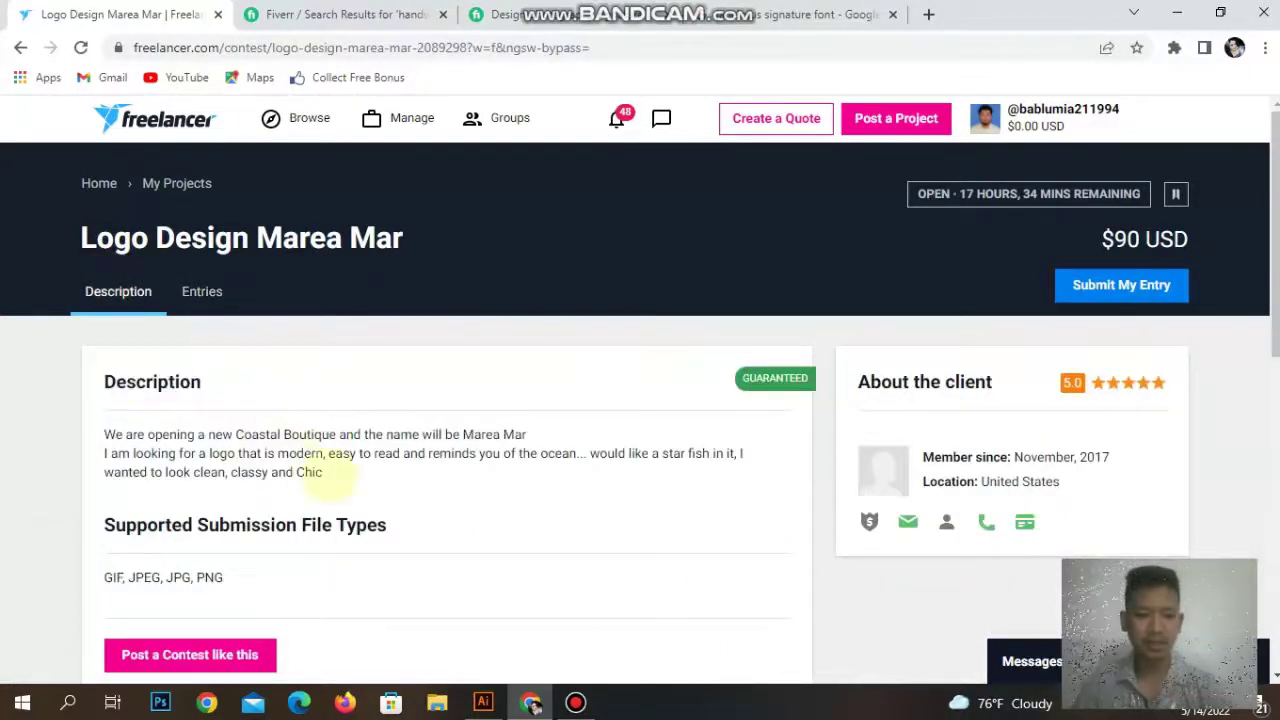
left_click_drag(323, 472, 104, 432)
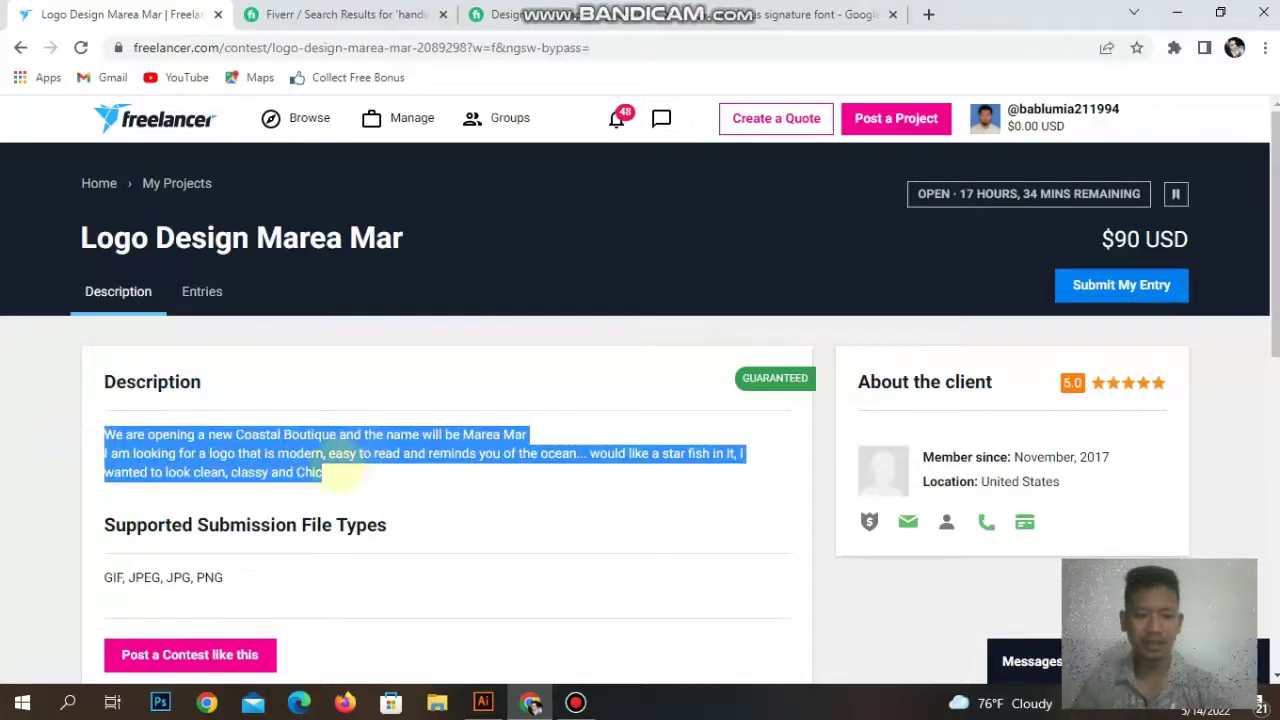
left_click_drag(330, 475, 104, 432)
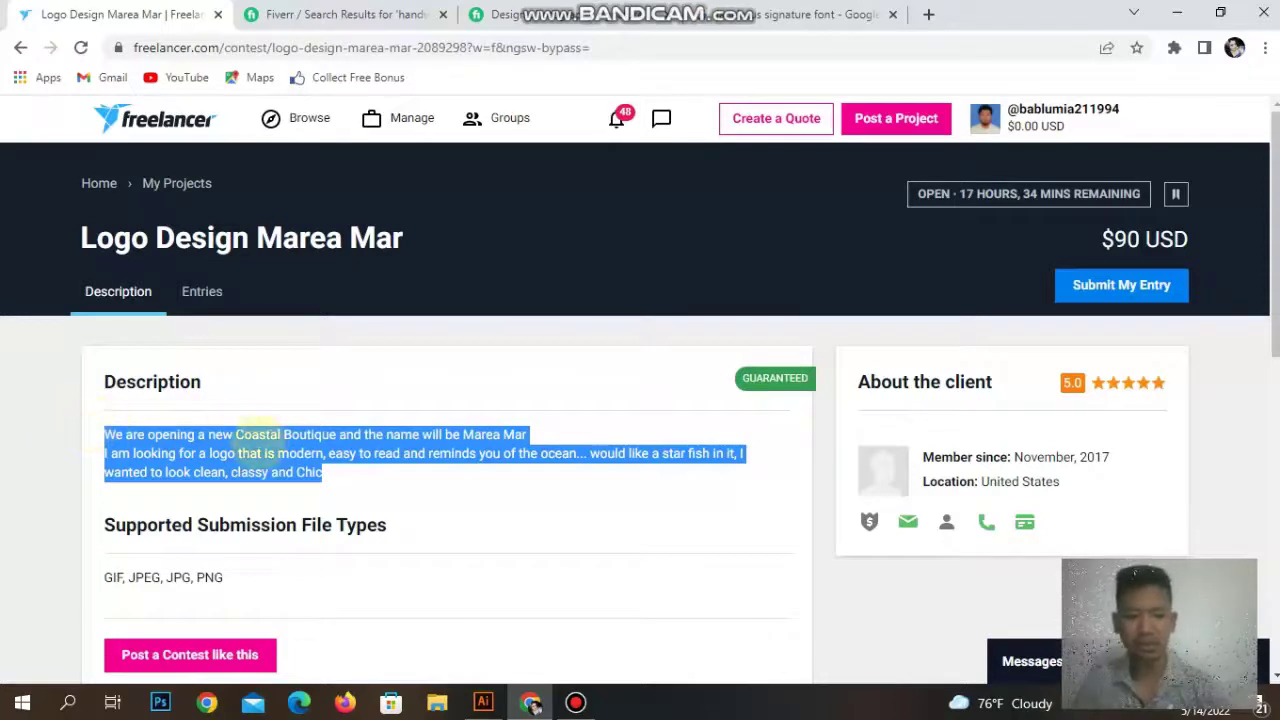
left_click(343, 462)
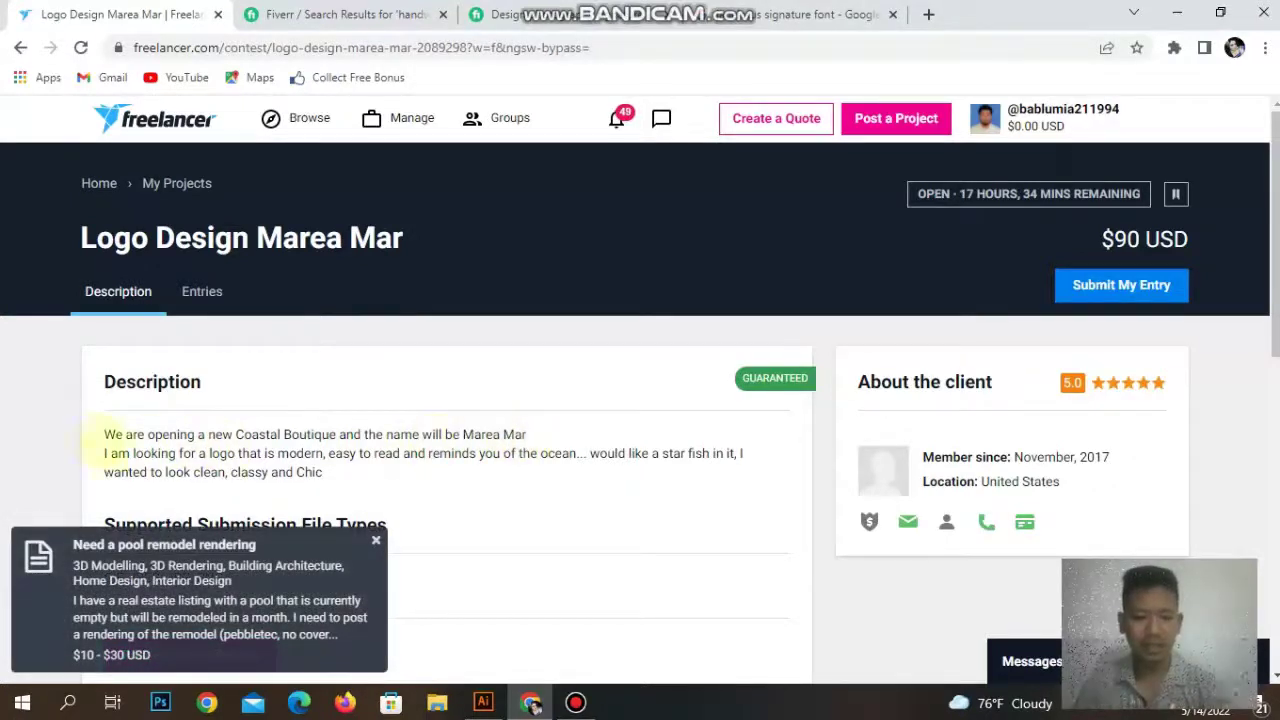
mouse_move(96, 432)
left_mouse_down()
mouse_move(300, 453)
mouse_move(322, 472)
mouse_move(107, 432)
left_mouse_up()
left_click(322, 472)
left_click(457, 432)
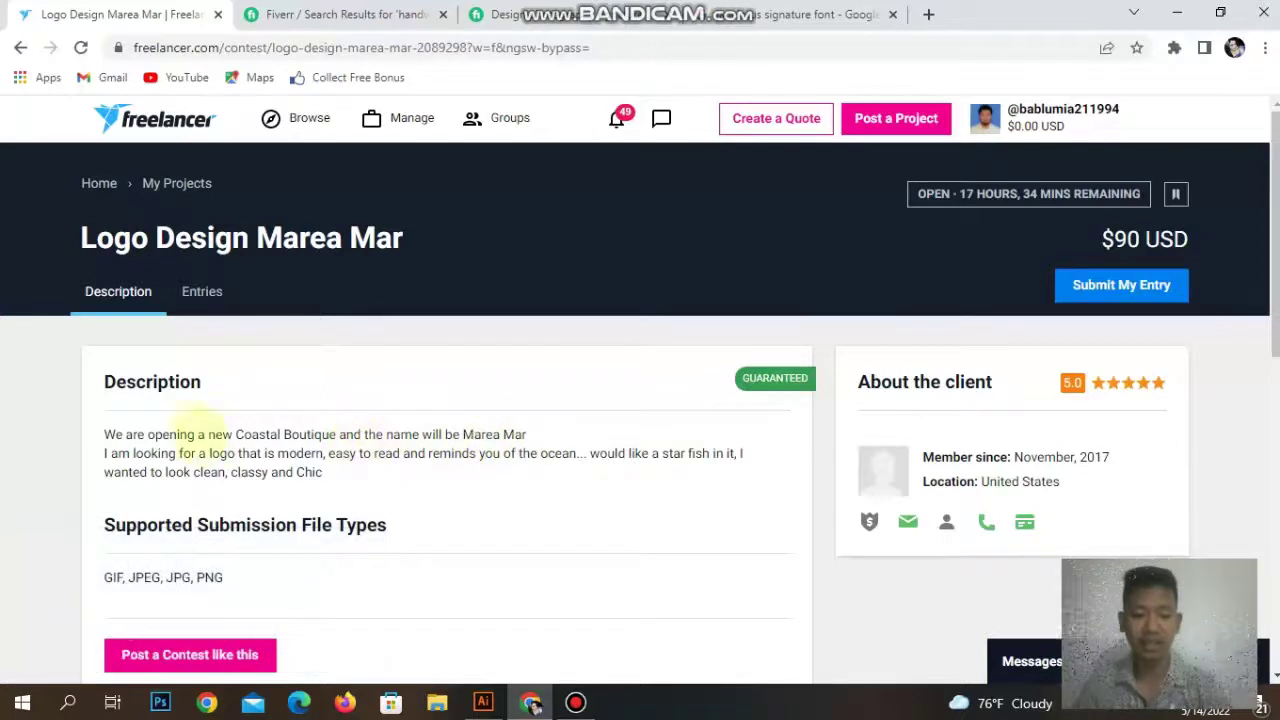
left_click_drag(96, 432, 320, 525)
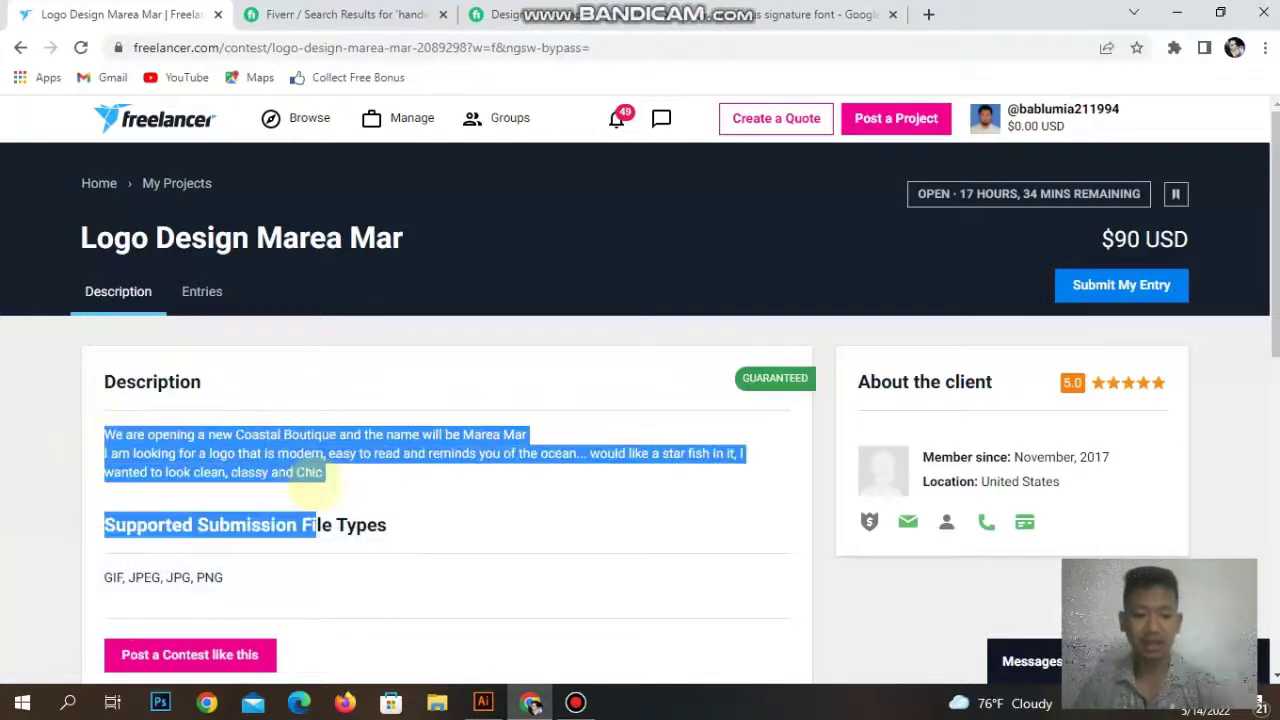
left_click(300, 470)
Copy 'Marea Mar' from the brief and paste it onto the Illustrator artboard.
left_click_drag(83, 238, 340, 250)
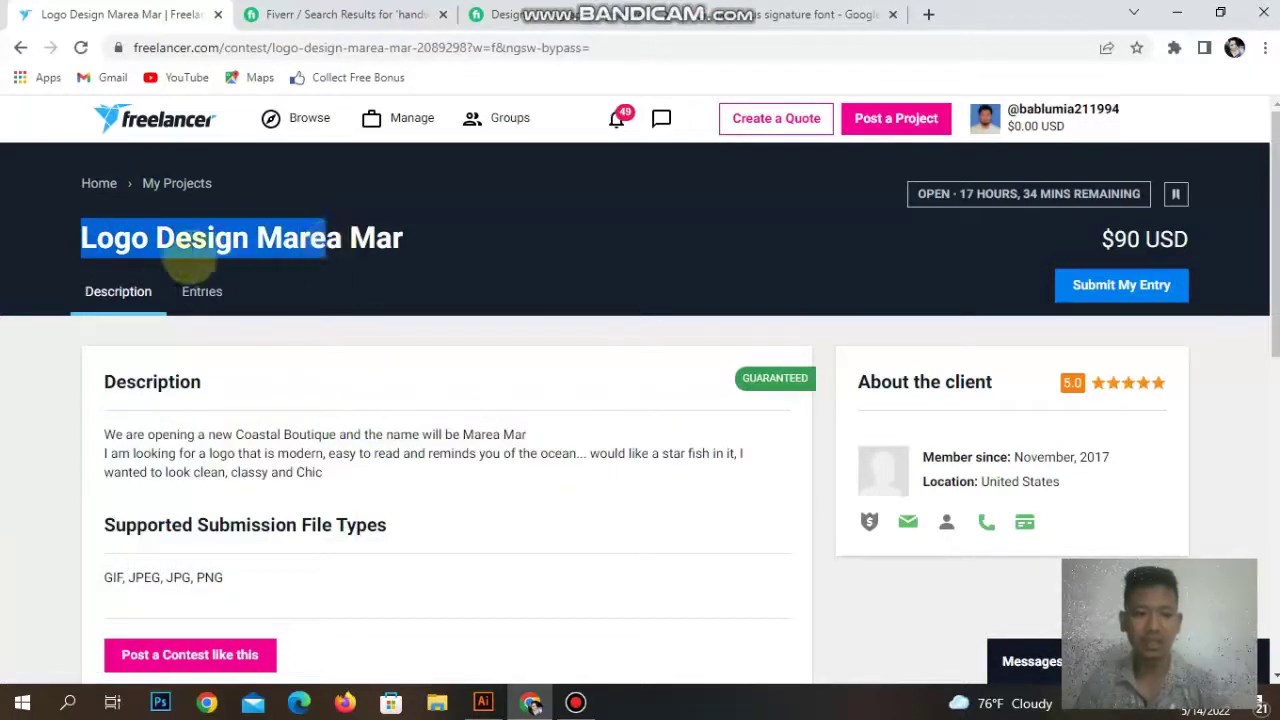
left_click_drag(414, 237, 258, 238)
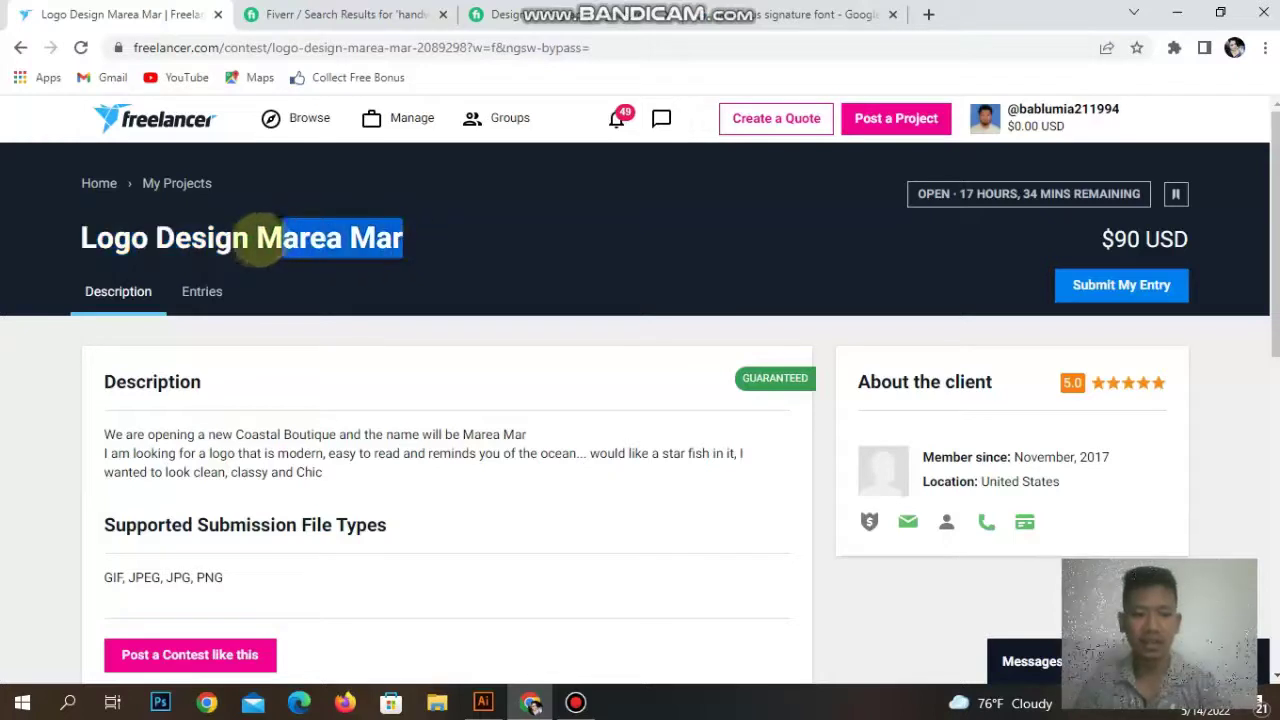
left_click(495, 440)
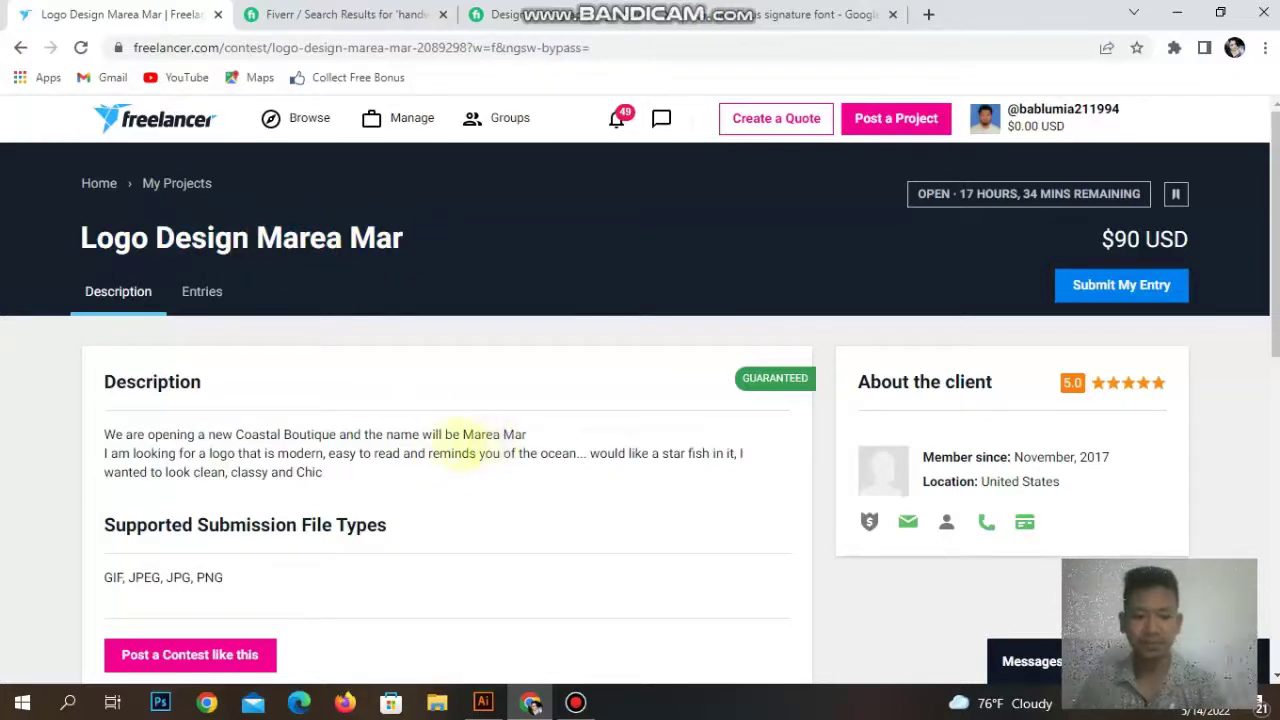
left_click_drag(463, 440, 527, 437)
key("ctrl+c")
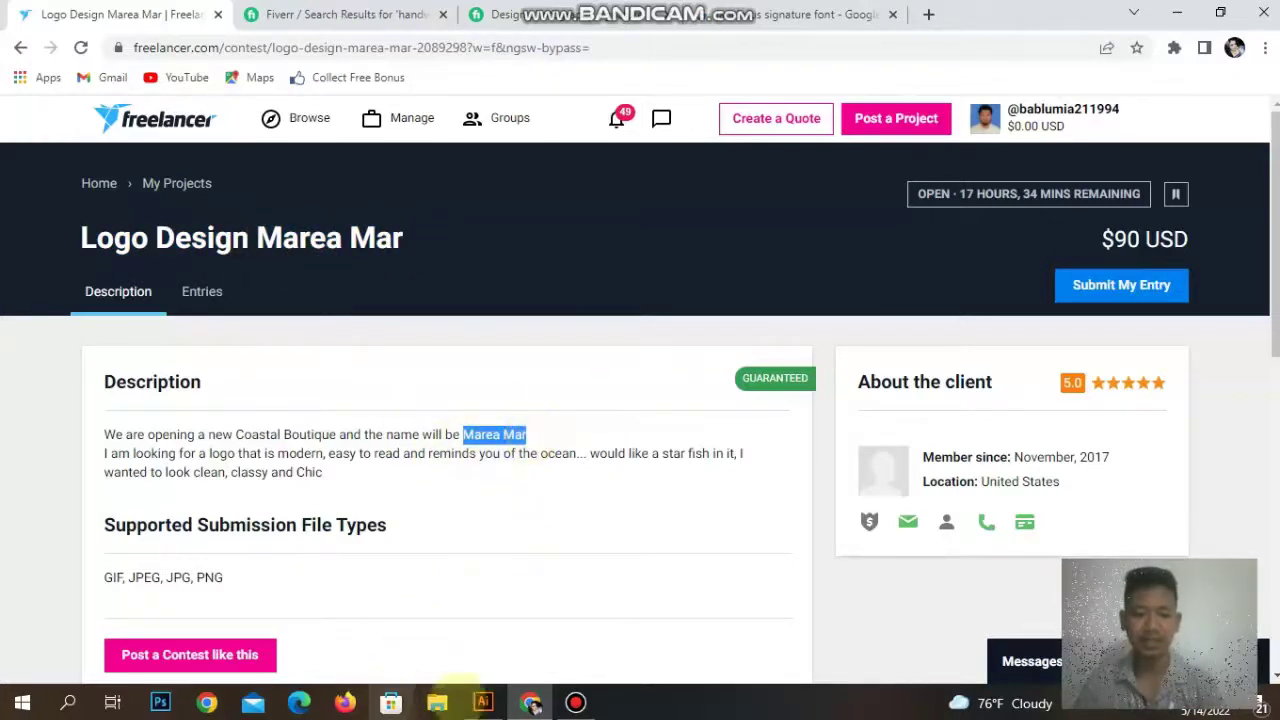
left_click(483, 702)
key("ctrl+v")
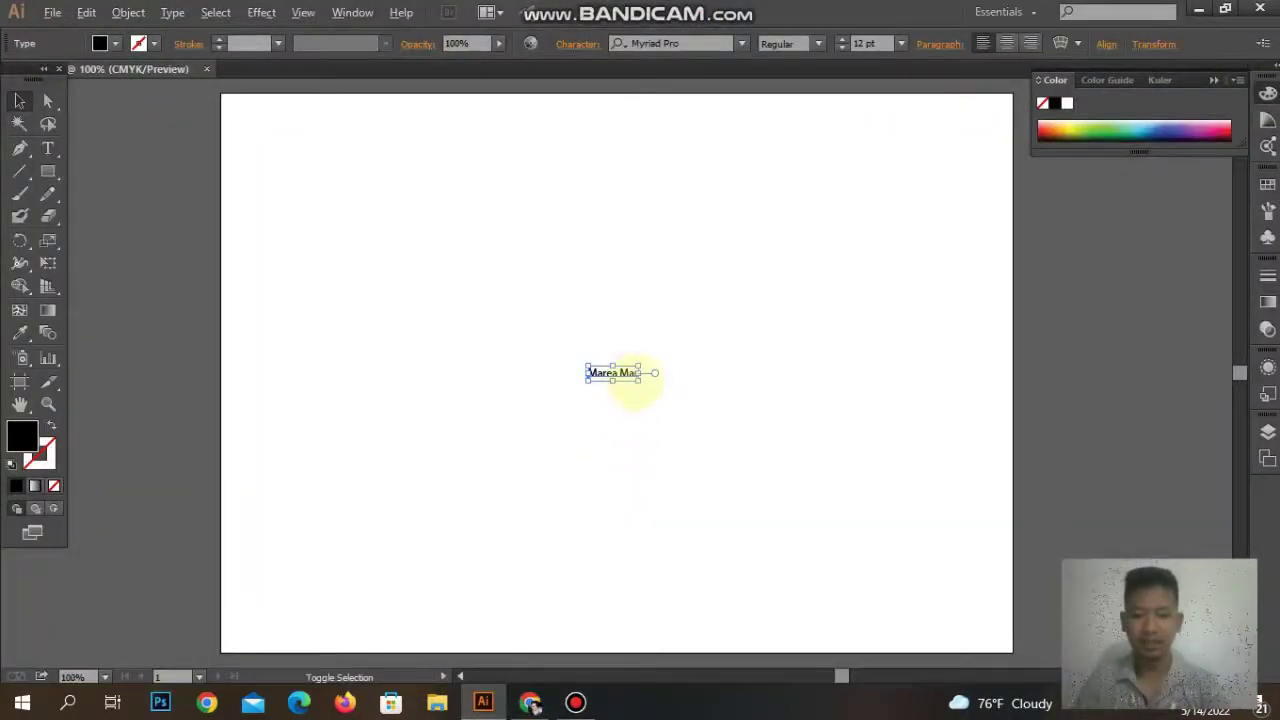
Enlarge the Marea Mar text and add copies above and below it, making three stacked lines.
left_click_drag(639, 380, 843, 408)
left_click(680, 500)
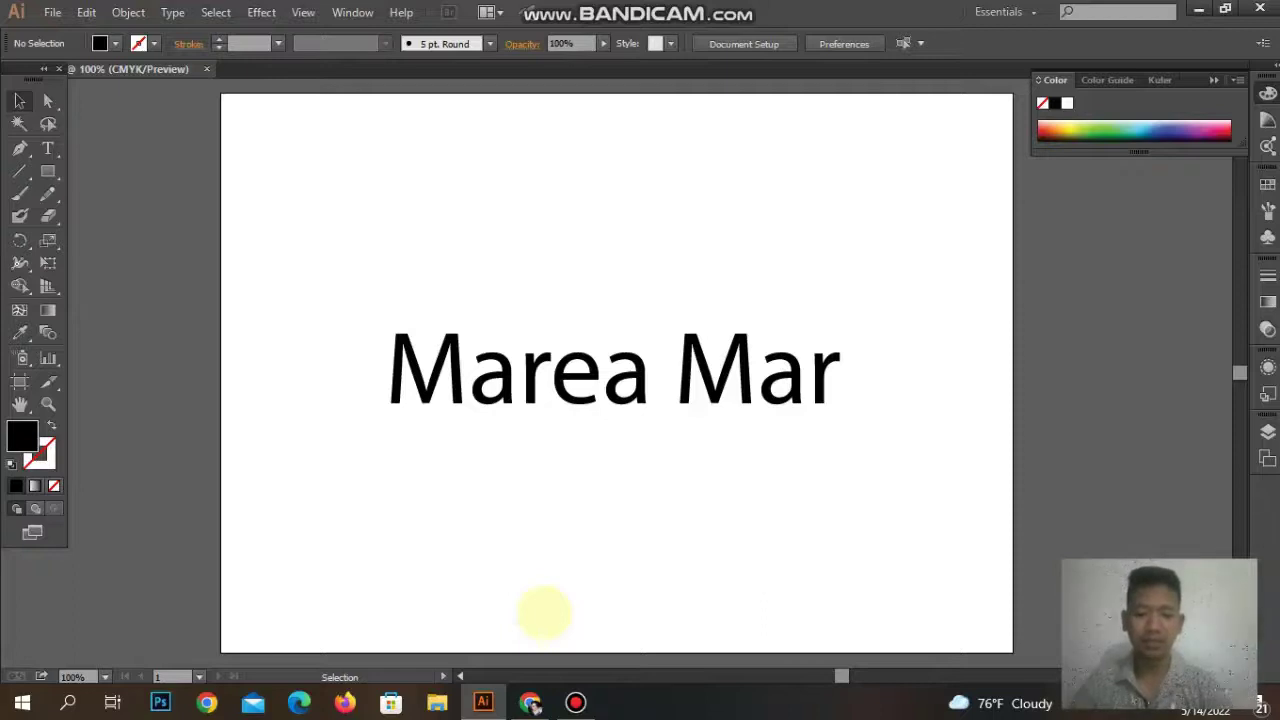
left_click_drag(605, 398, 617, 183)
left_click_drag(586, 398, 586, 573)
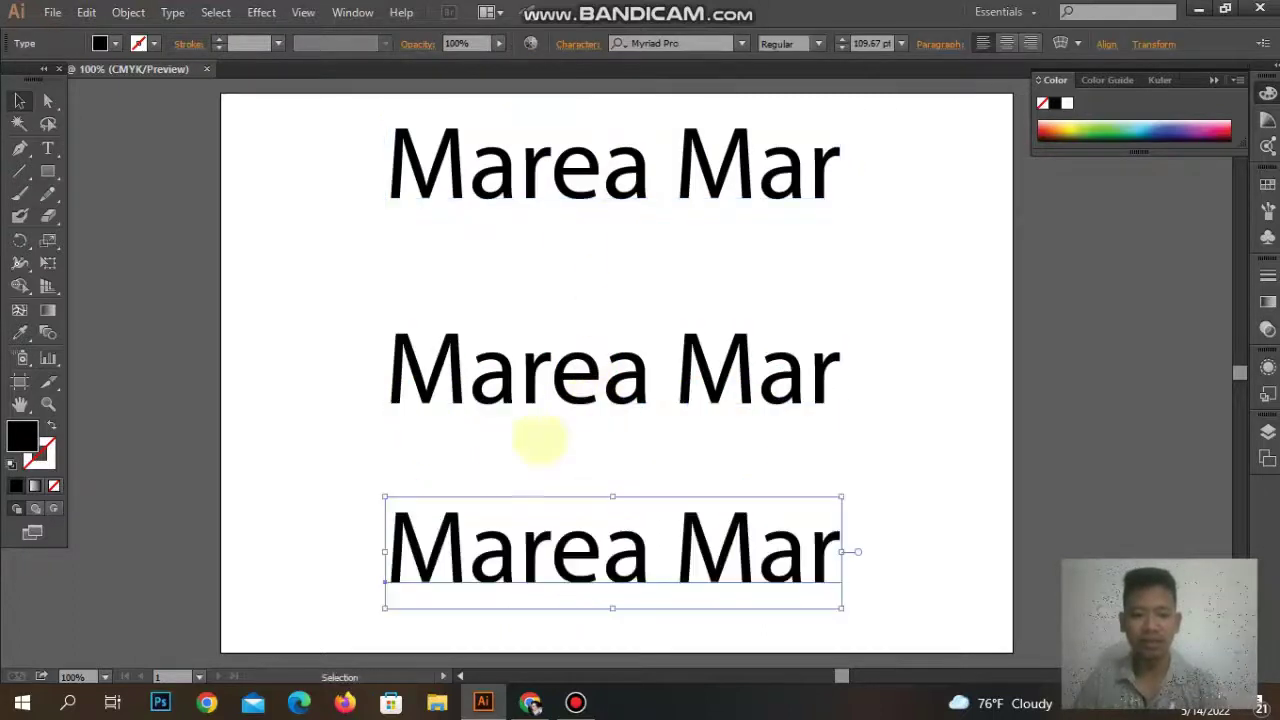
left_click(571, 183)
left_click(550, 290)
left_click(543, 371)
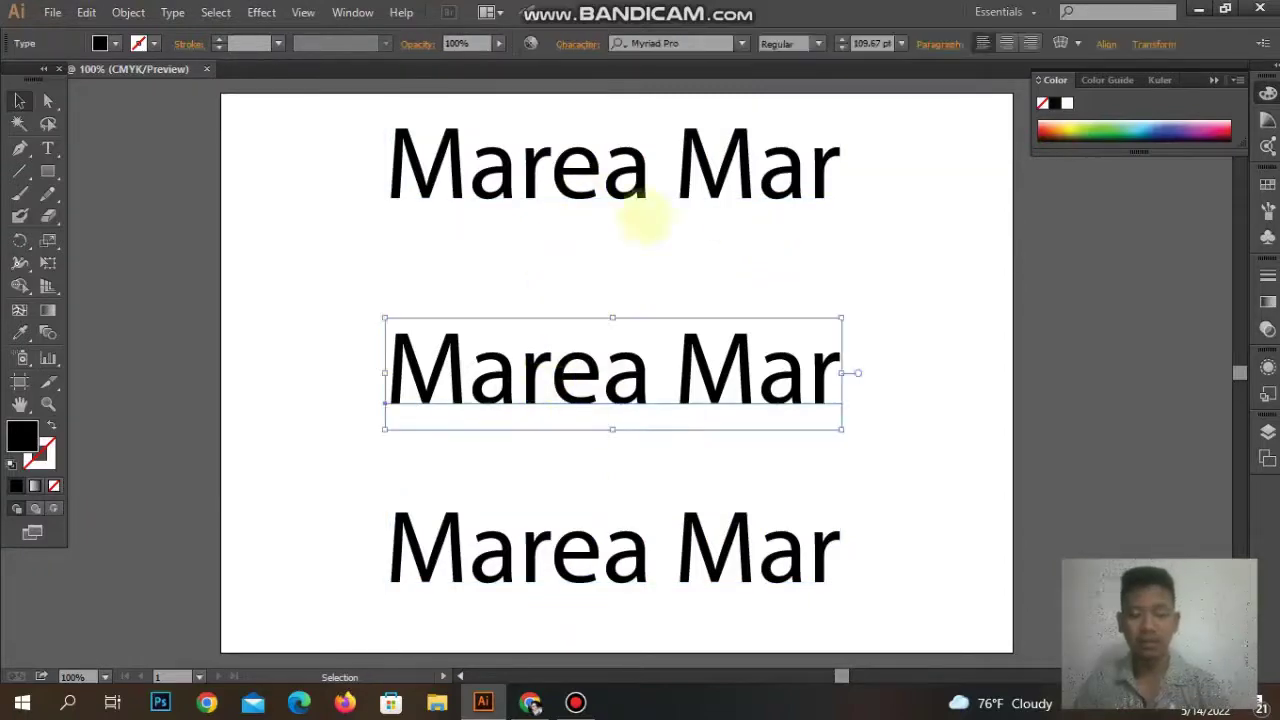
left_click(871, 406)
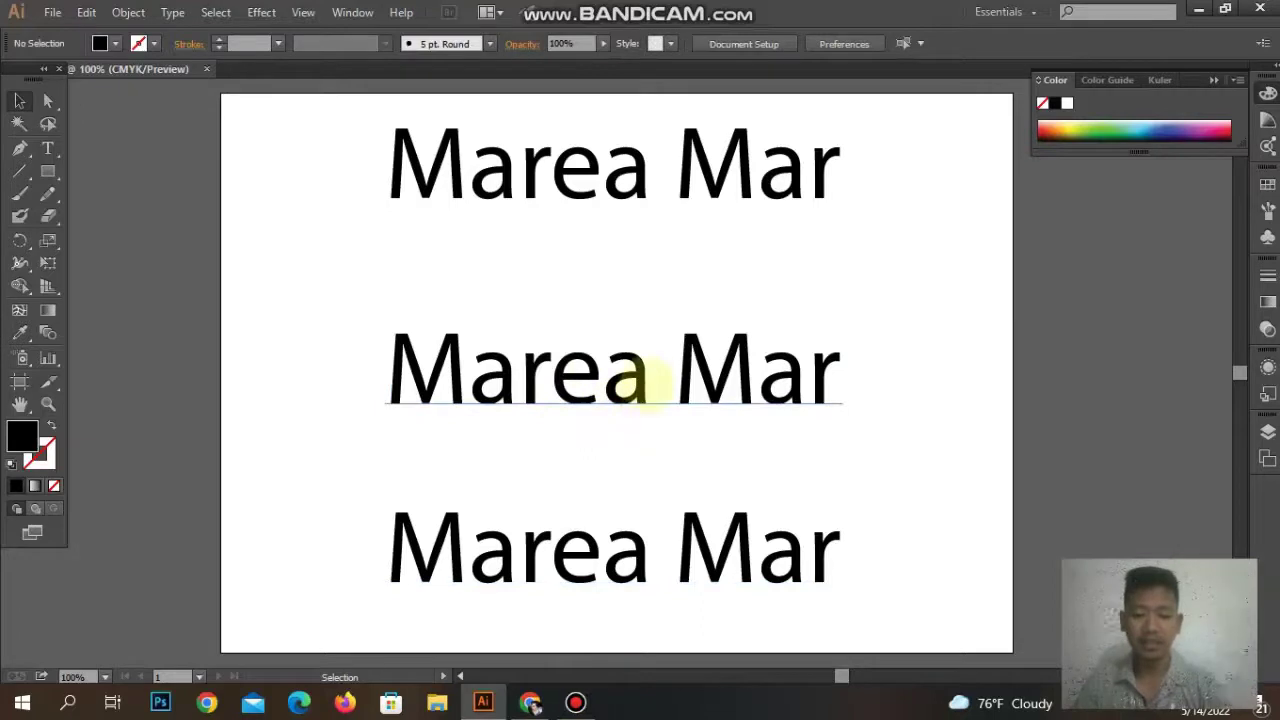
Shorten the middle line to 'Marea' and move it right to centre it.
left_click(640, 378)
double_click(645, 376)
left_click_drag(652, 370, 885, 378)
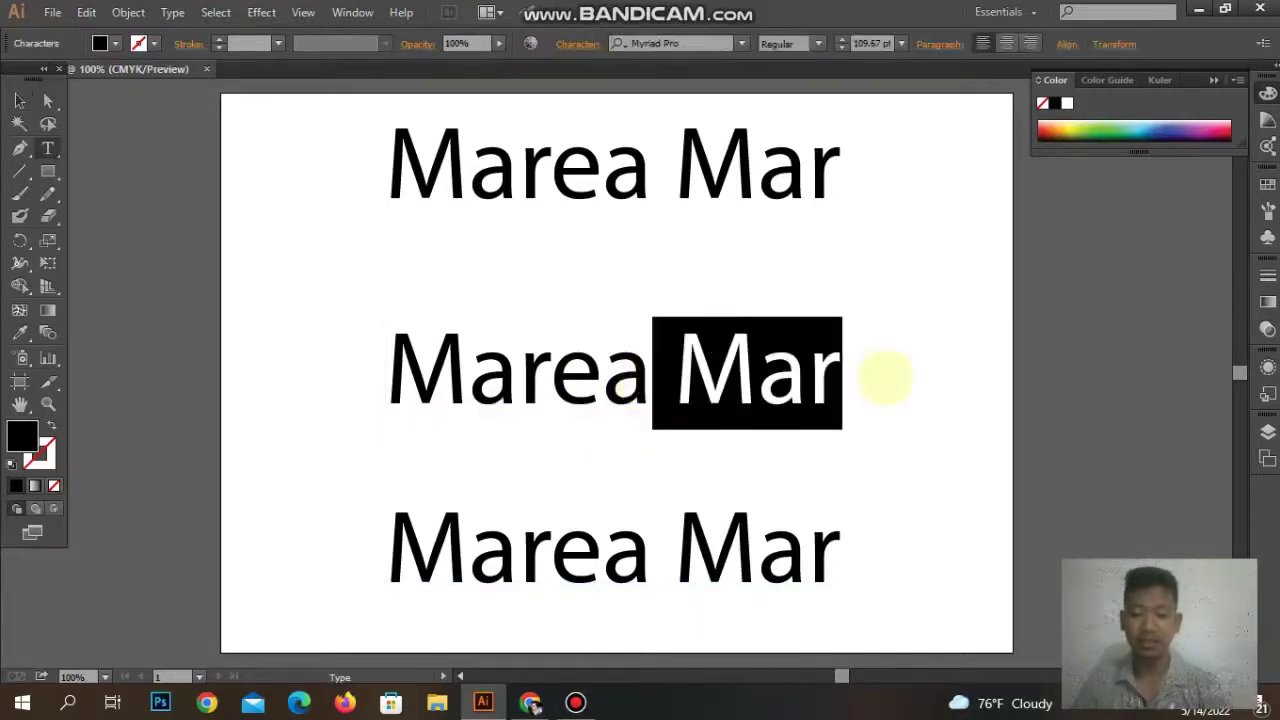
key("BackSpace")
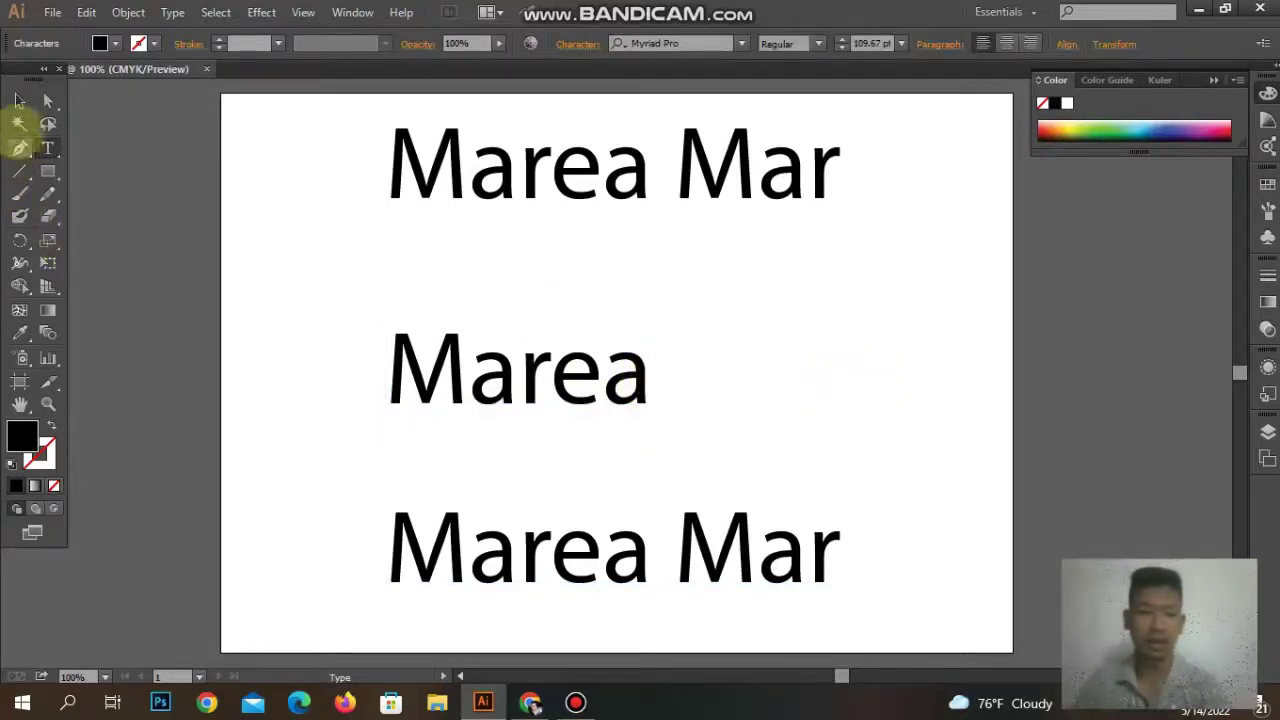
left_click(19, 101)
left_click_drag(471, 357, 536, 357)
left_click(400, 460)
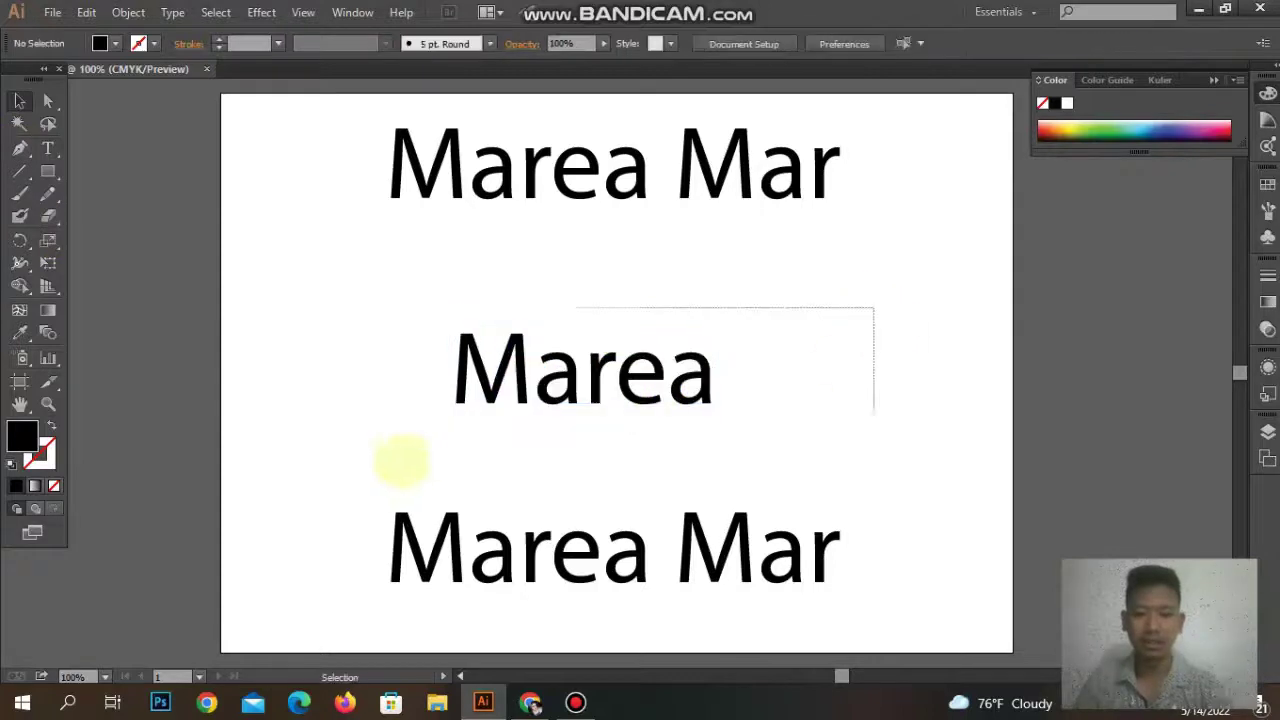
left_click(567, 420)
left_click_drag(615, 380, 648, 380)
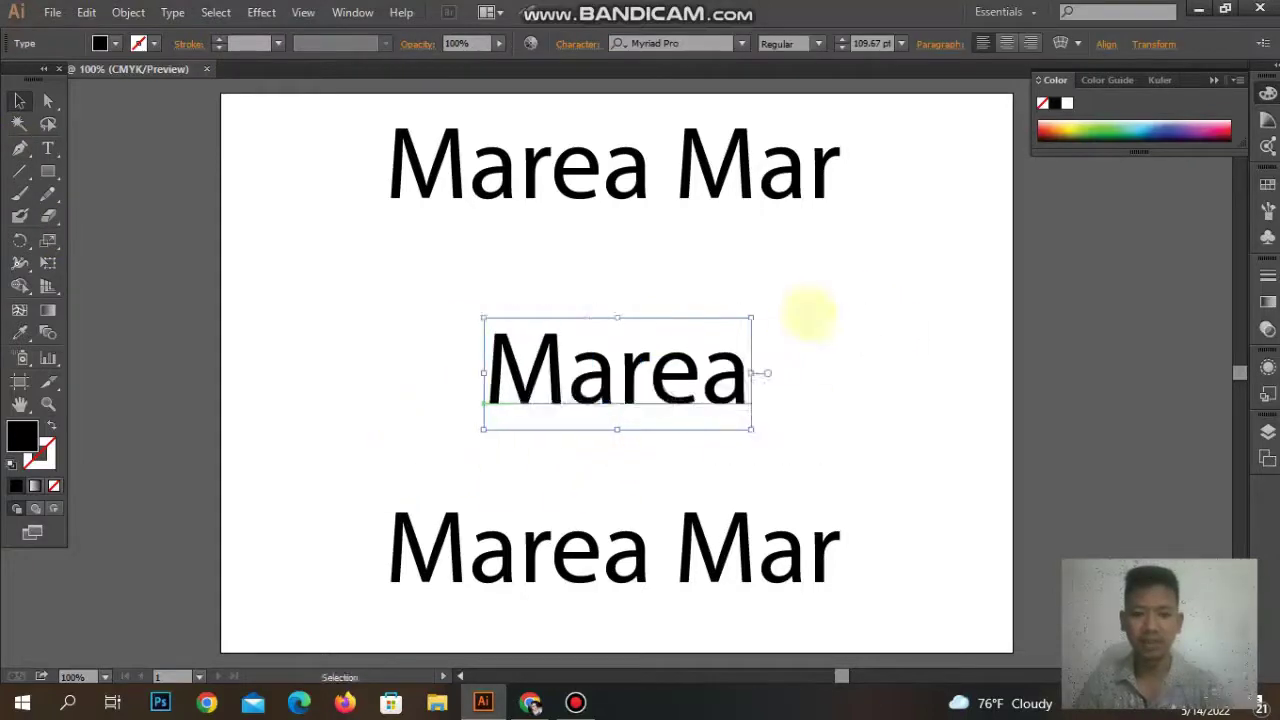
left_click_drag(810, 315, 447, 430)
left_click(434, 434)
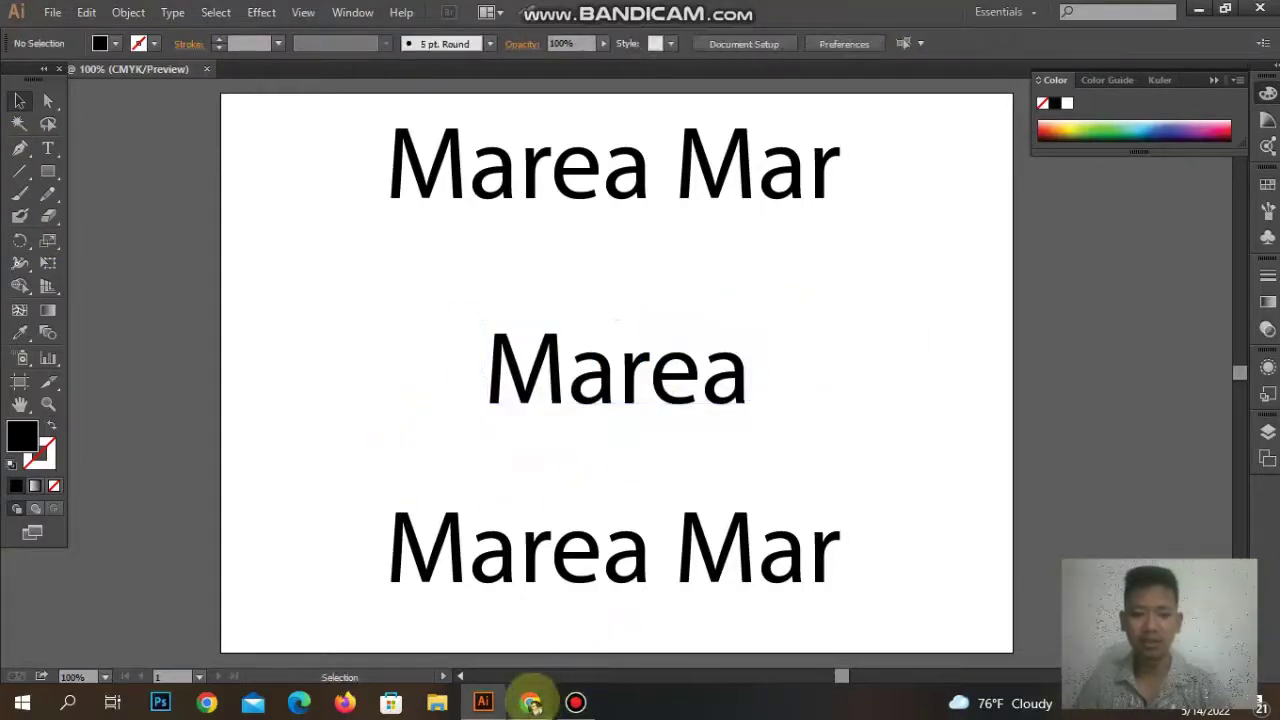
Bring up the Google results for 'janelotus signature font' in Chrome.
left_click(531, 702)
left_click(638, 280)
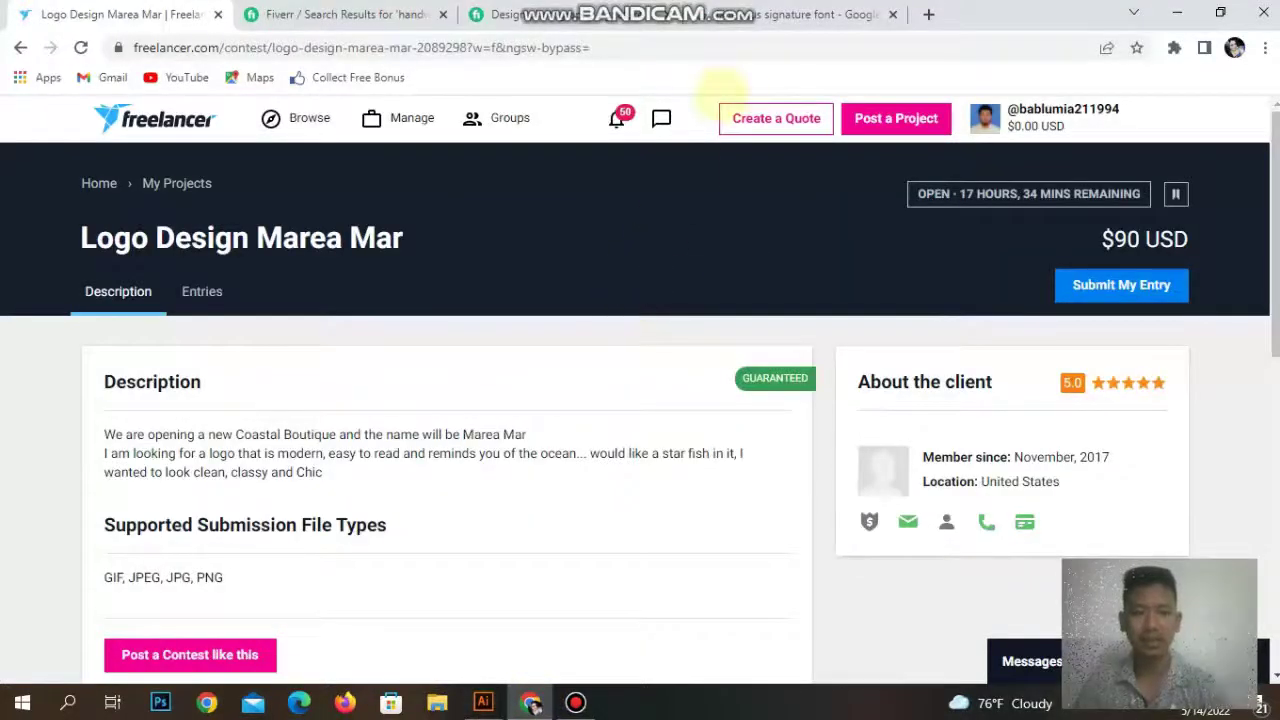
key("ctrl+3")
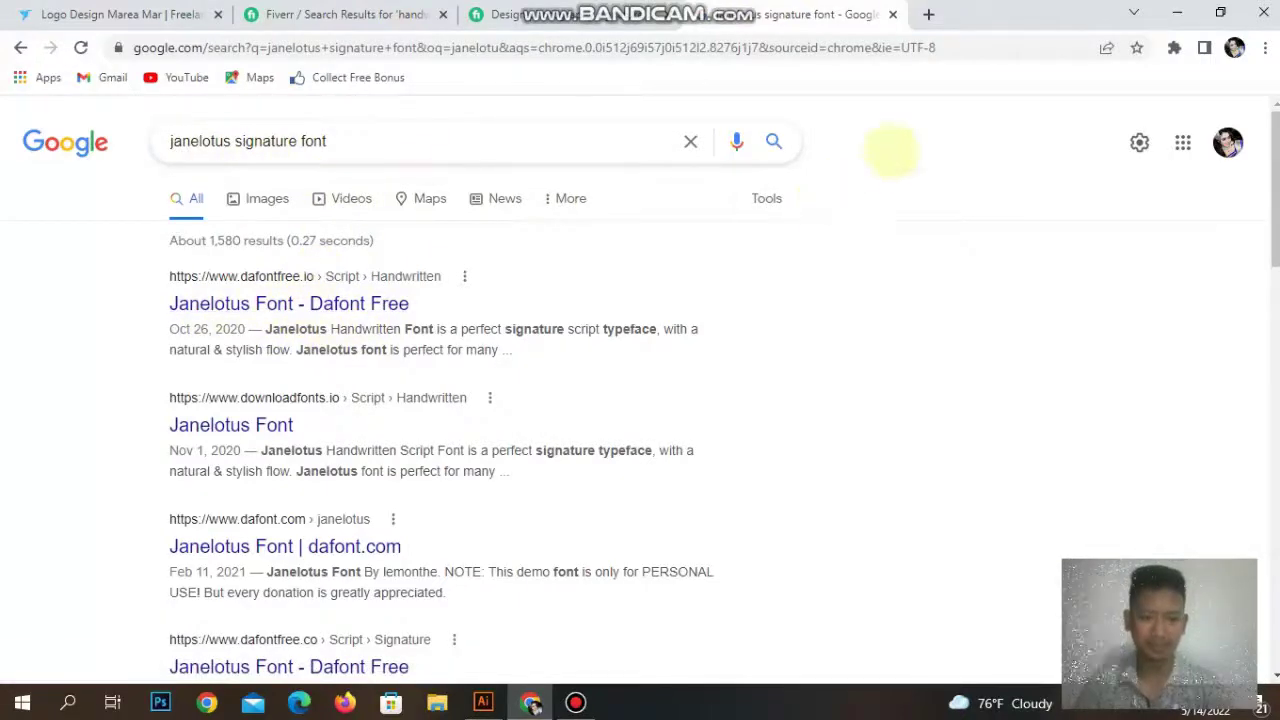
Look through the Janelotus font samples on DaFont Free and start its download.
scroll(900, 320, "down", 3)
scroll(770, 360, "down", 4)
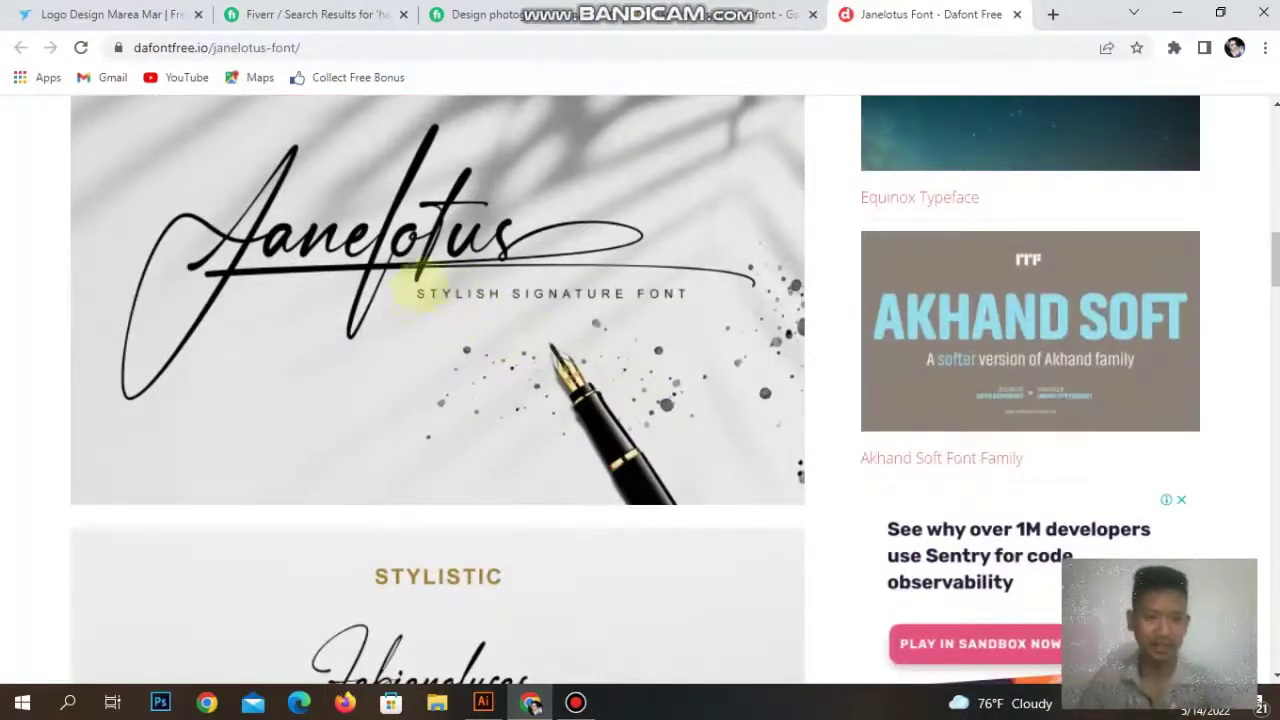
scroll(418, 346, "down", 3)
scroll(418, 346, "down", 1)
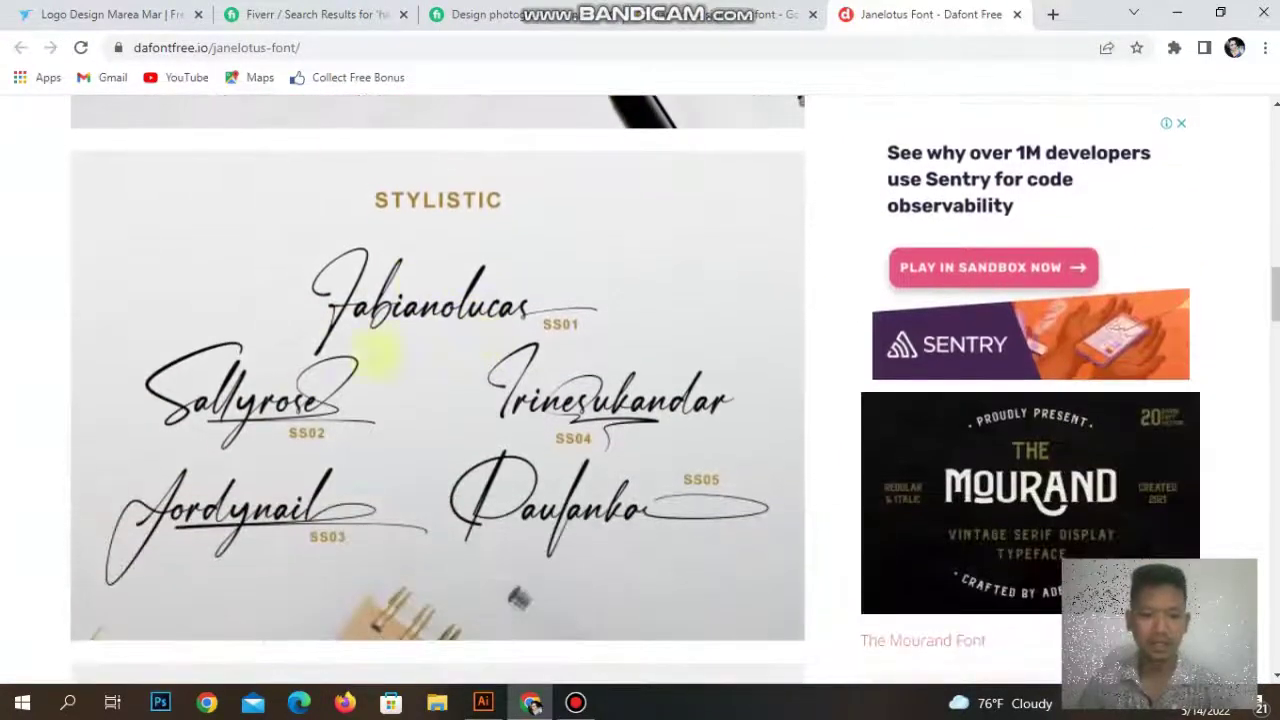
scroll(400, 350, "up", 3)
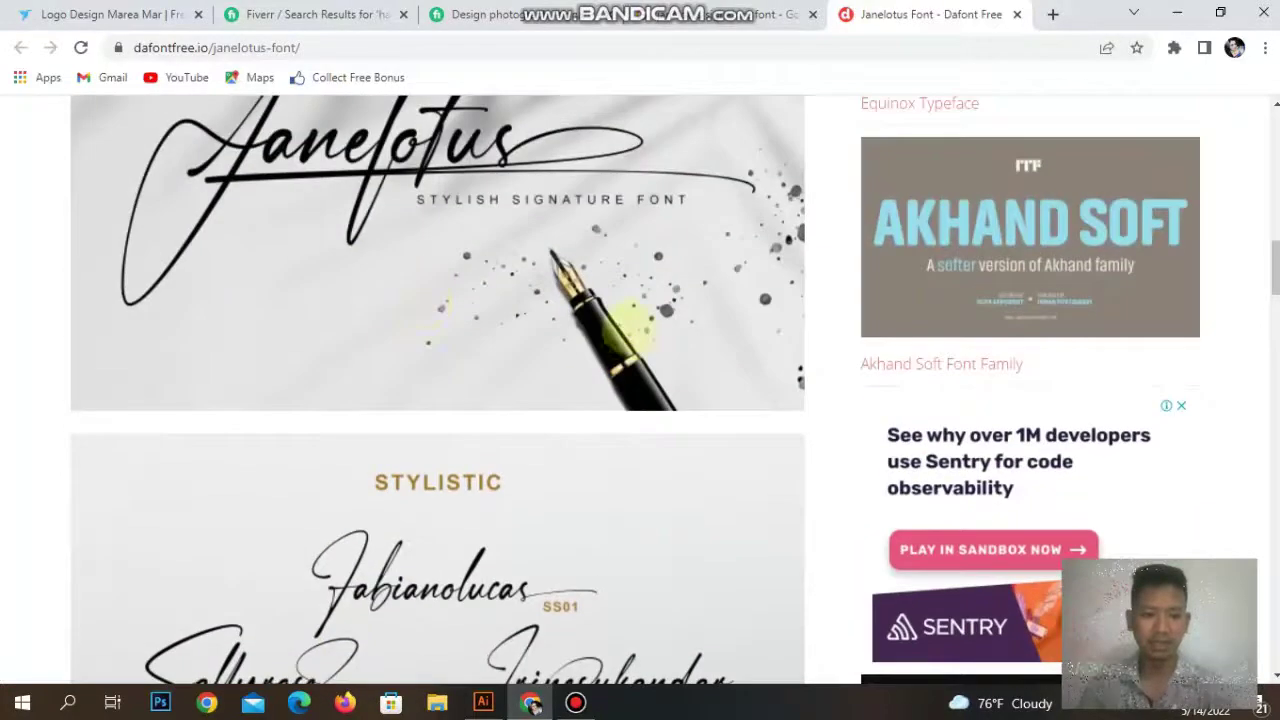
scroll(630, 325, "down", 4)
scroll(543, 386, "down", 3)
scroll(514, 386, "down", 3)
scroll(557, 414, "down", 2)
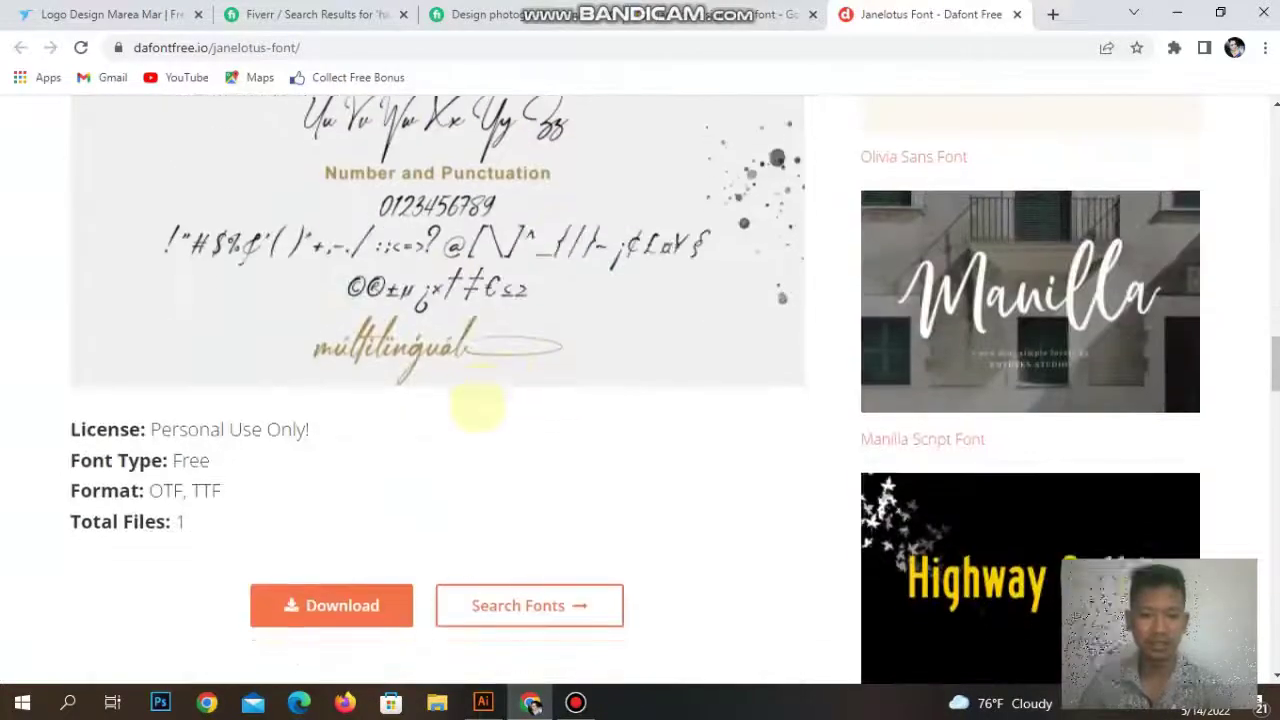
scroll(478, 405, "down", 2)
left_click(325, 428)
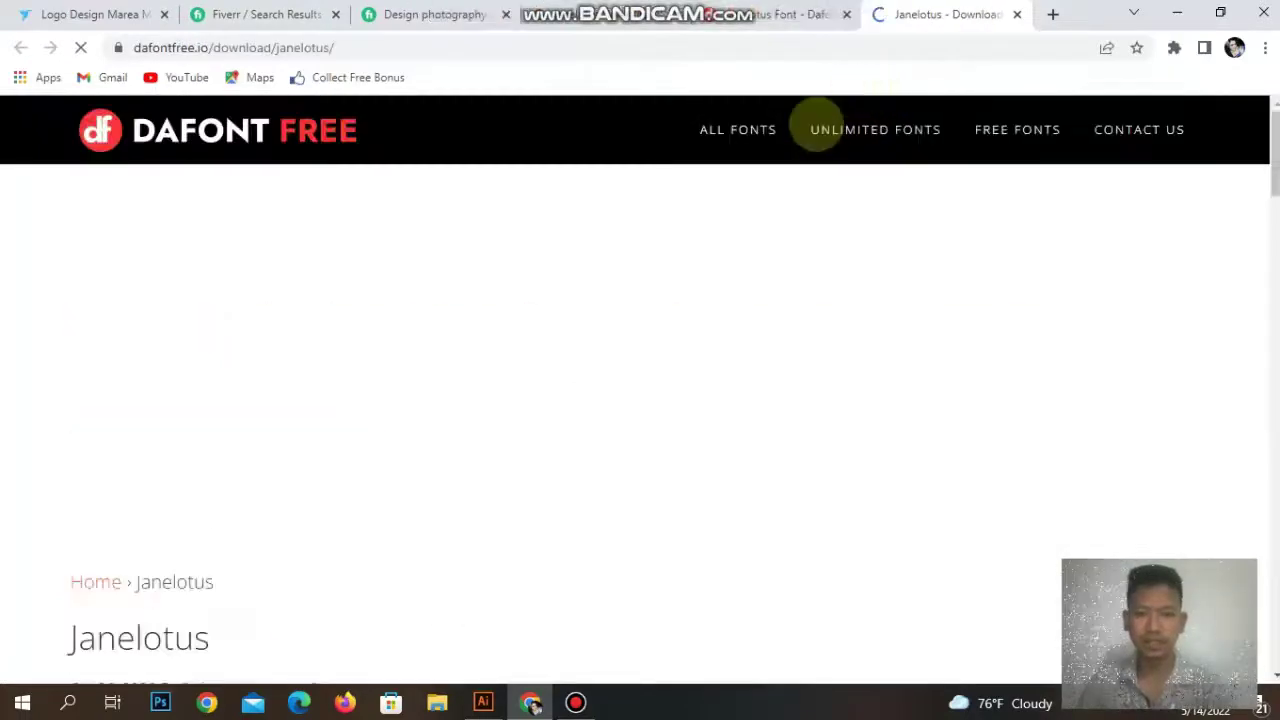
Download janelotus-font.zip (130.72 KB) through IDM into Downloads\Compressed, dismissing the pop-up ad.
scroll(690, 340, "down", 2)
scroll(665, 345, "down", 2)
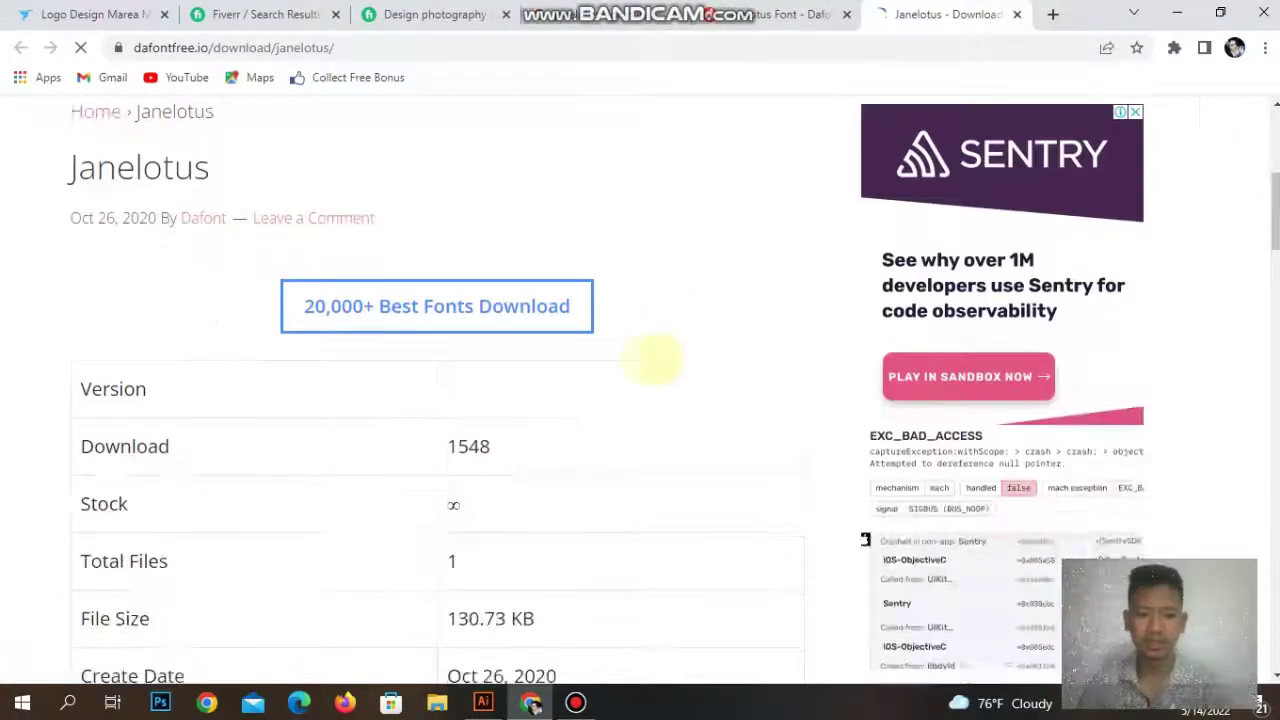
scroll(860, 166, "down", 1)
scroll(743, 363, "down", 5)
scroll(549, 423, "down", 2)
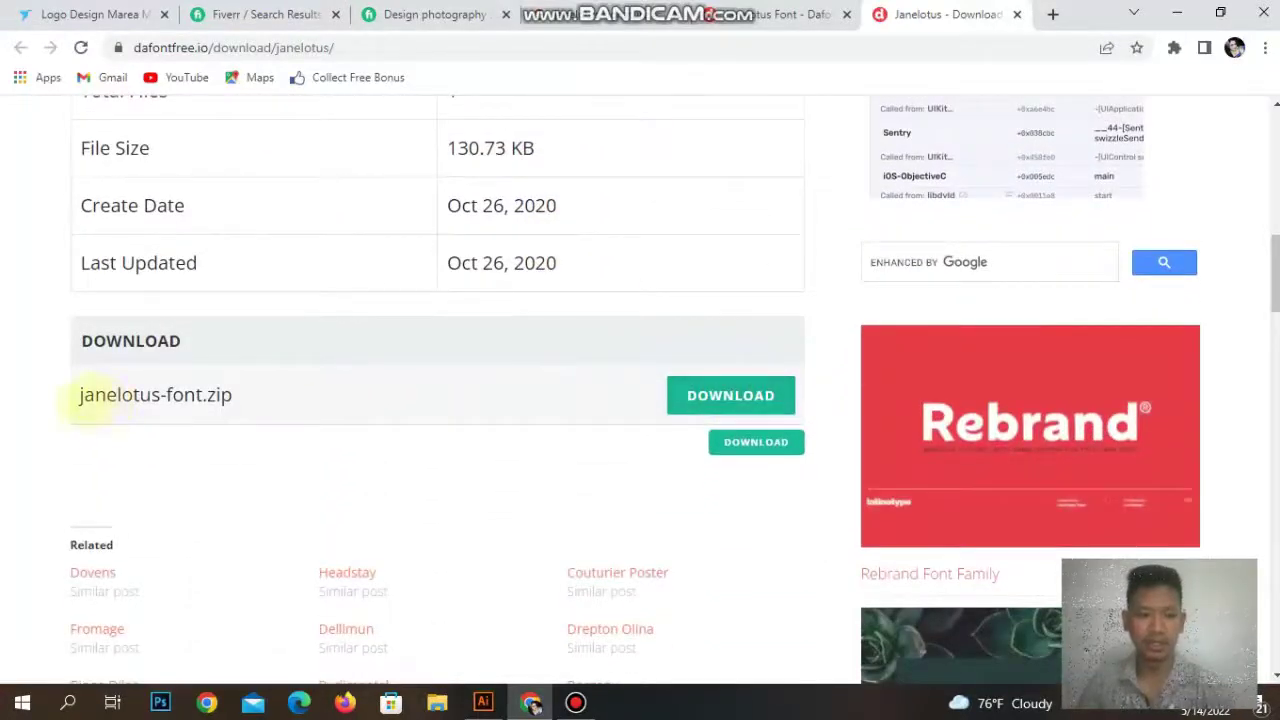
left_click_drag(84, 396, 255, 400)
left_click(731, 395)
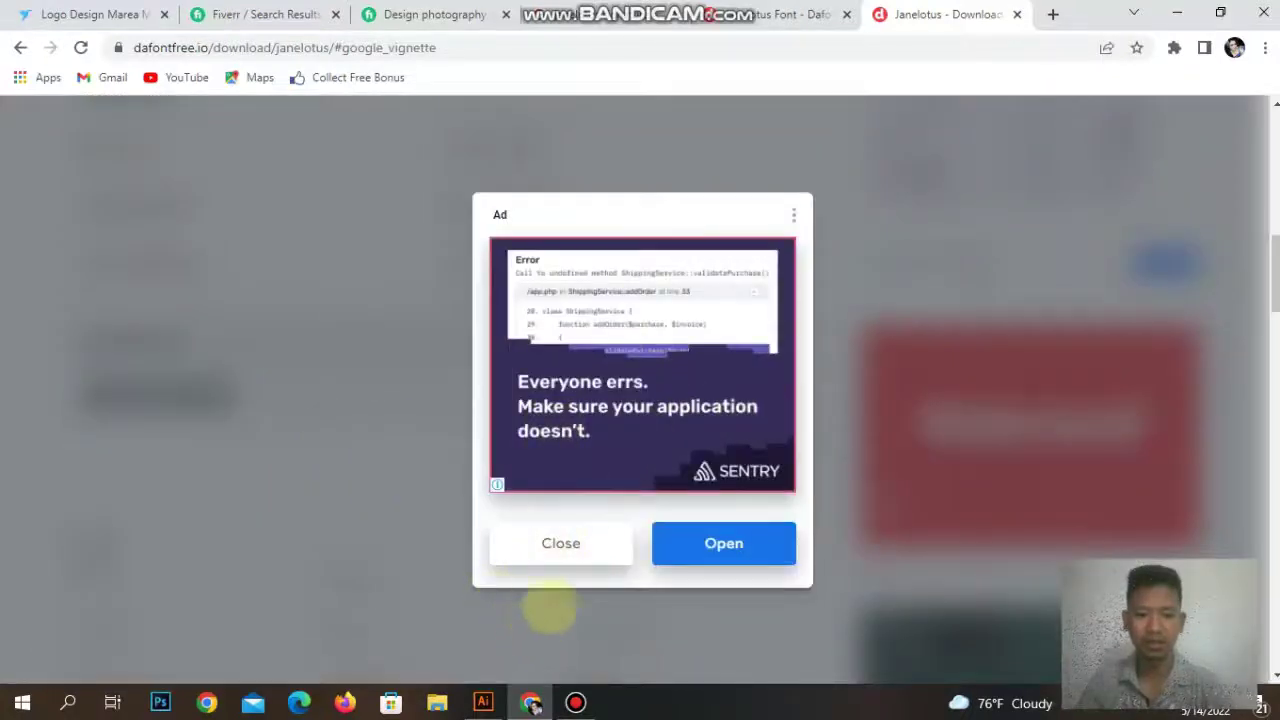
left_click(561, 543)
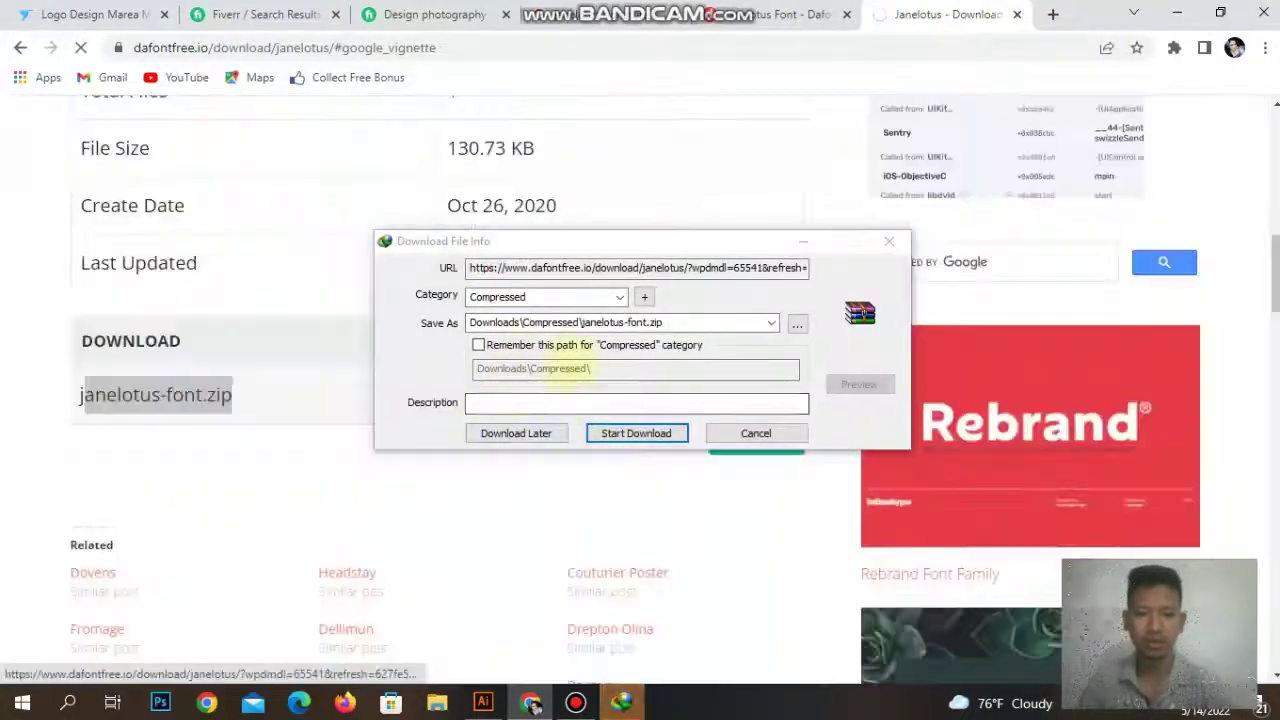
left_click(636, 433)
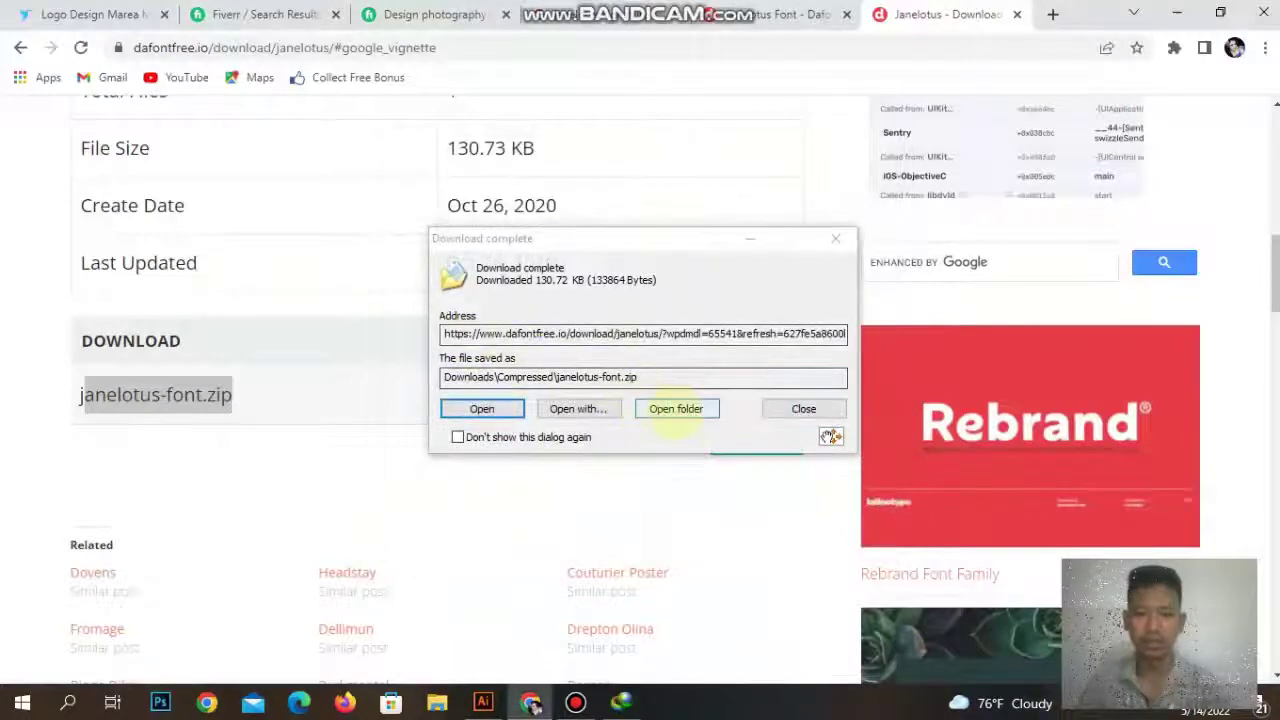
left_click(676, 408)
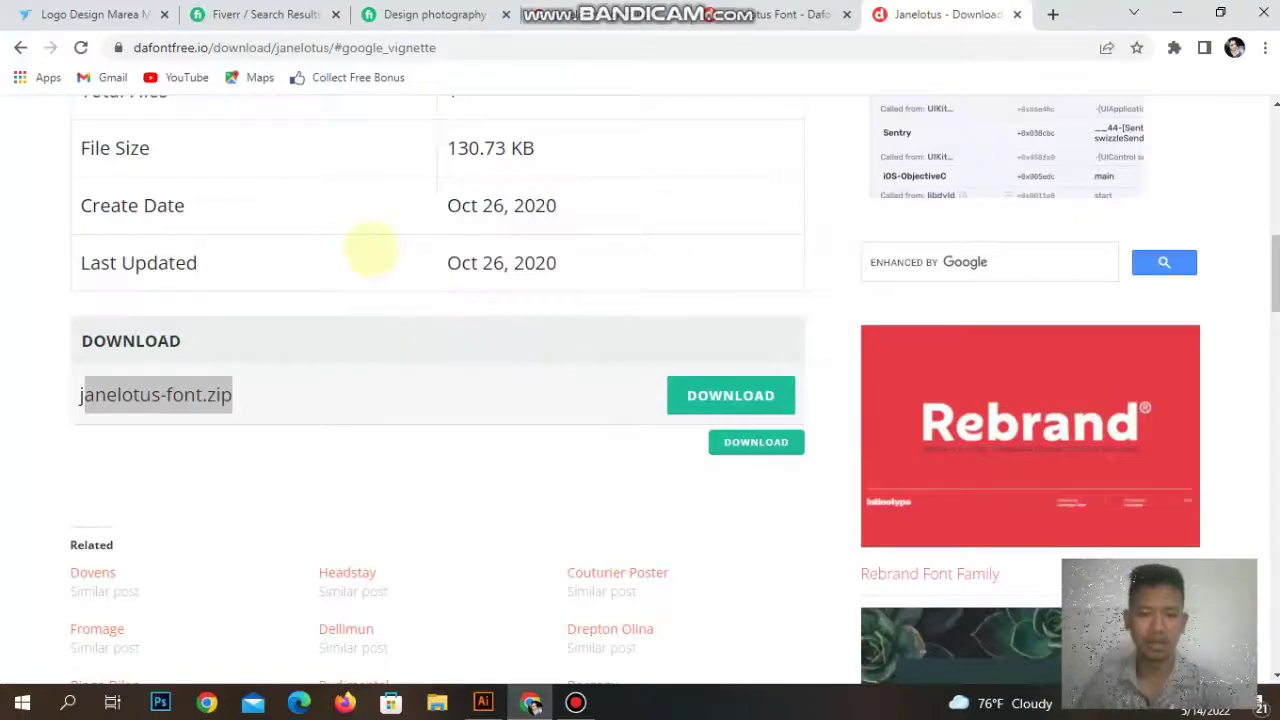
Minimize Chrome and Illustrator, then extract janelotus-font.zip into a janelotus-font folder.
left_click(1177, 13)
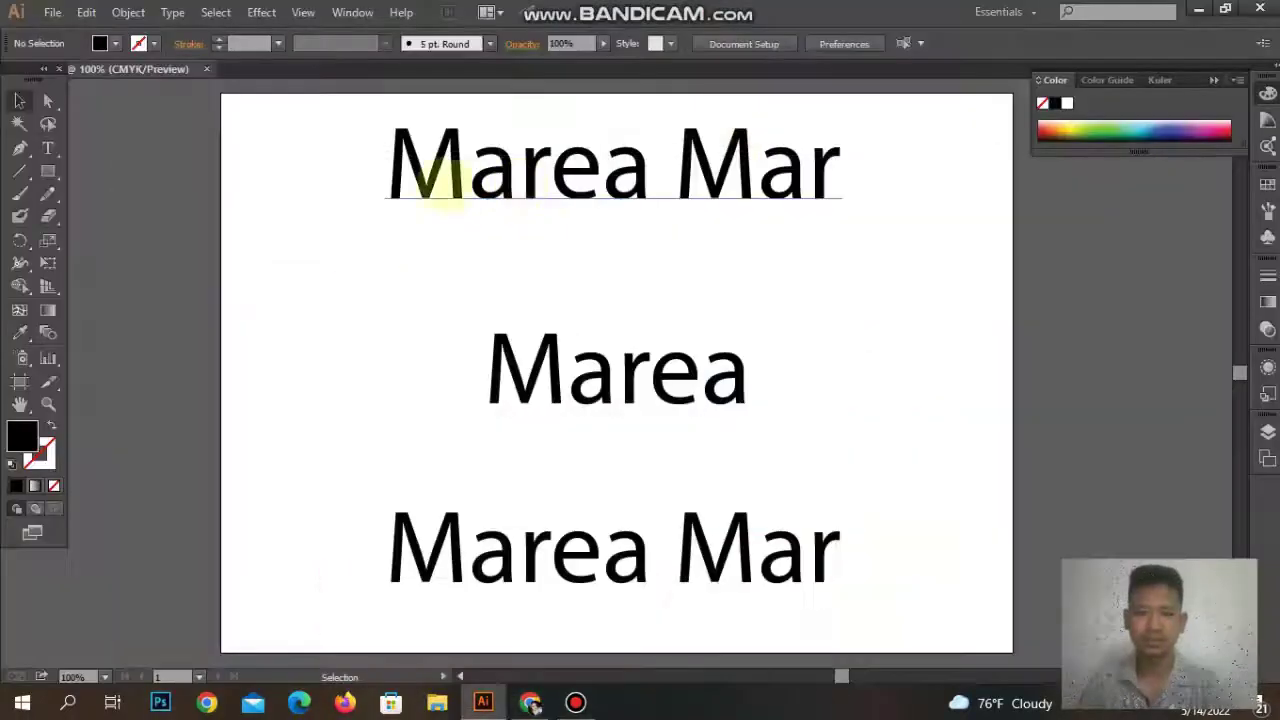
left_click(1199, 10)
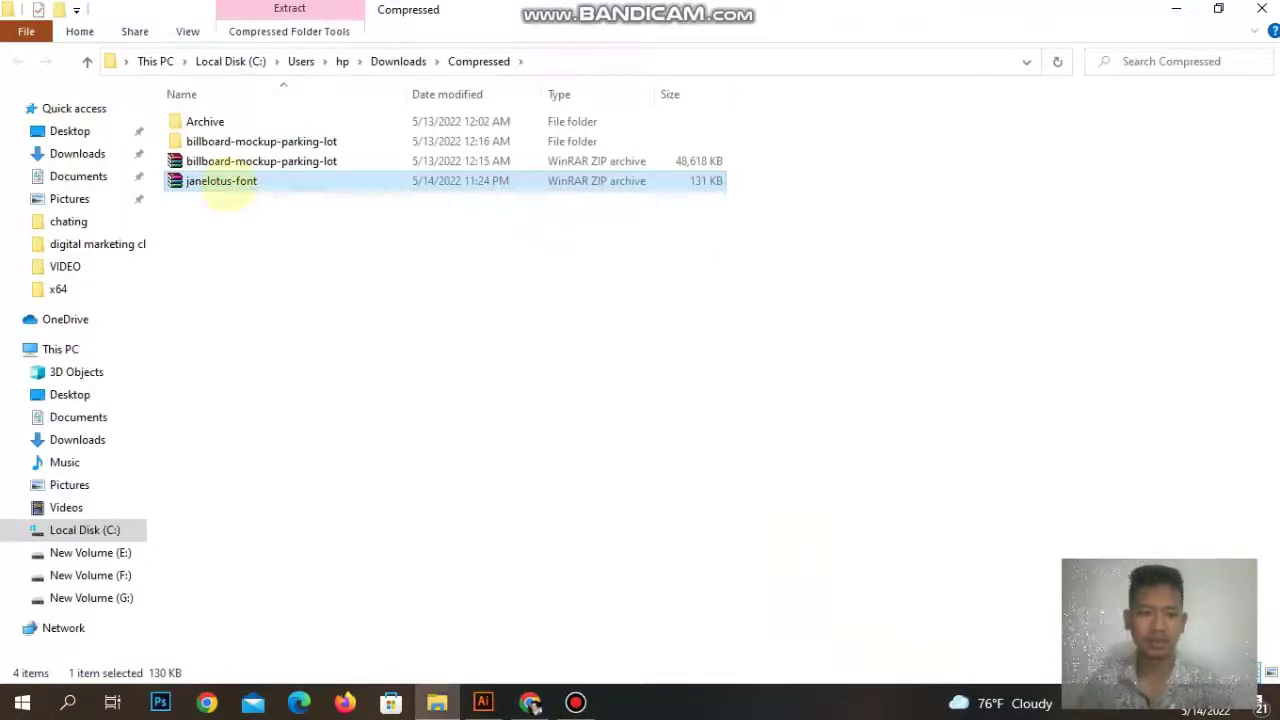
right_click(222, 183)
left_click(300, 300)
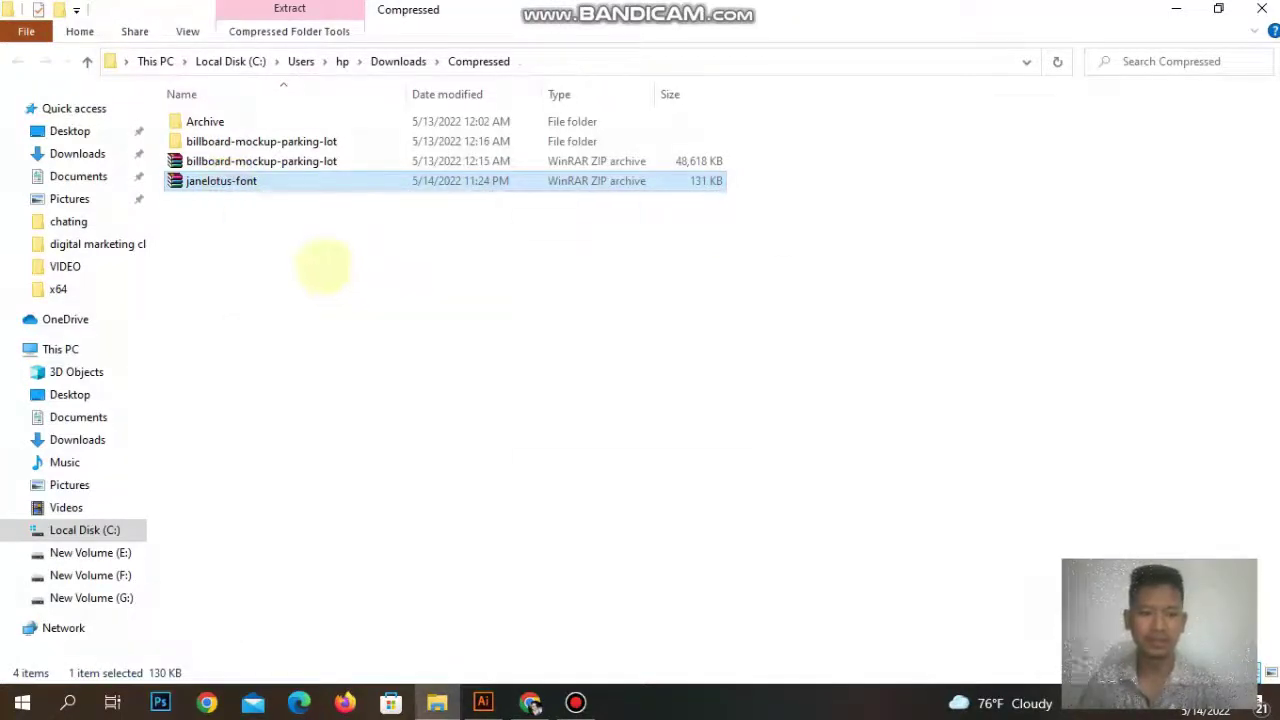
Install both Janelotus-Demo font files from the extracted folder.
double_click(210, 160)
left_click(222, 122, "shift")
right_click(222, 122)
left_click(371, 194)
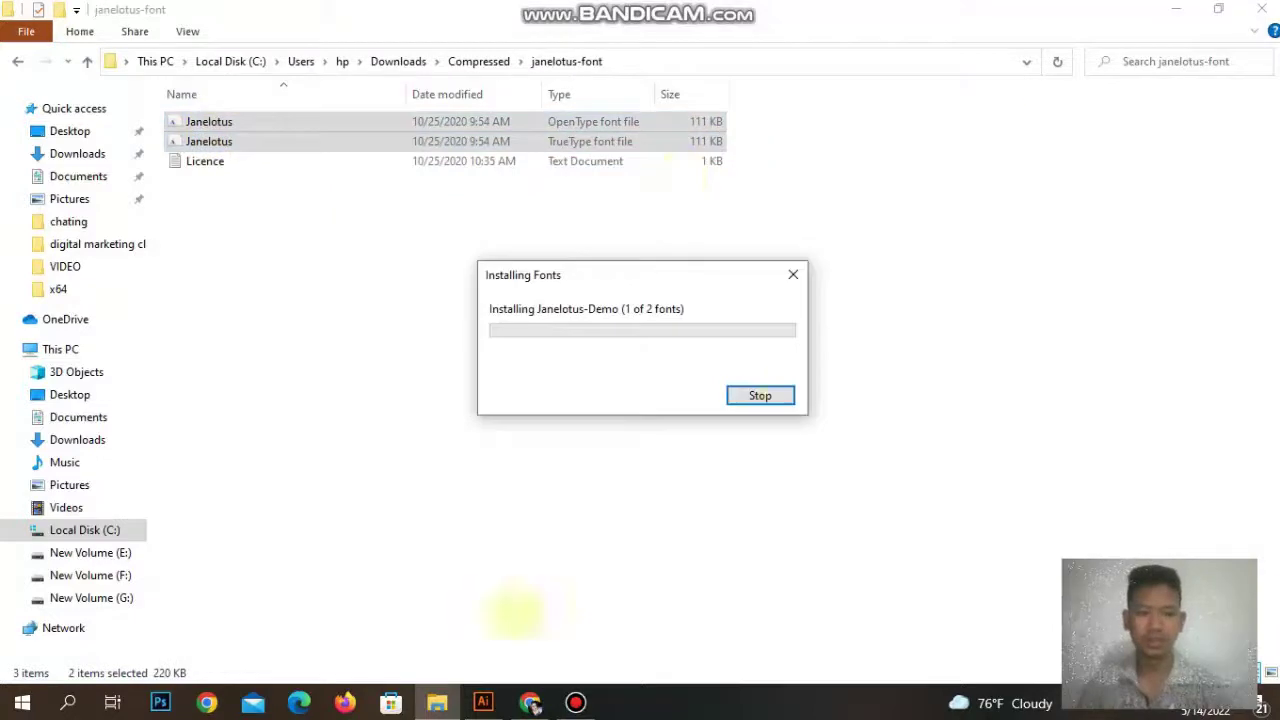
left_click(760, 363)
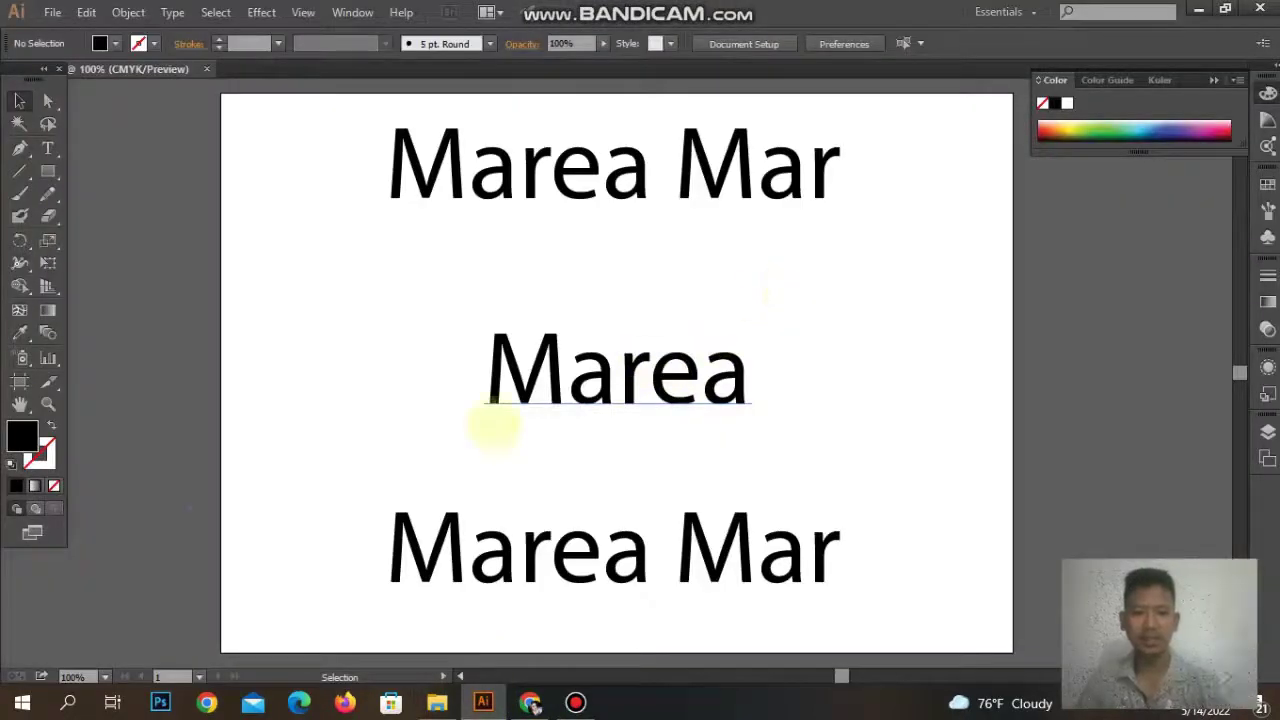
Centre the middle Marea text and set it in the Janelotus-Demo font.
left_click_drag(745, 316, 455, 412)
left_click_drag(295, 474, 591, 349)
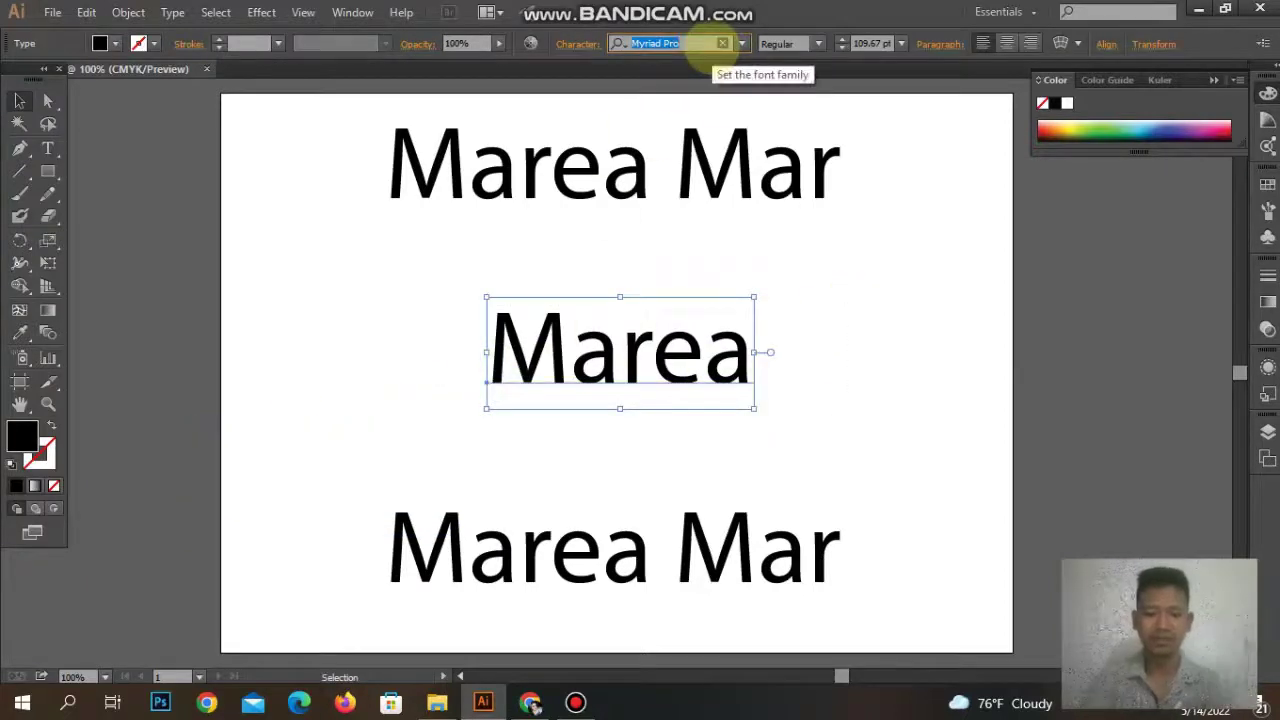
type("jane")
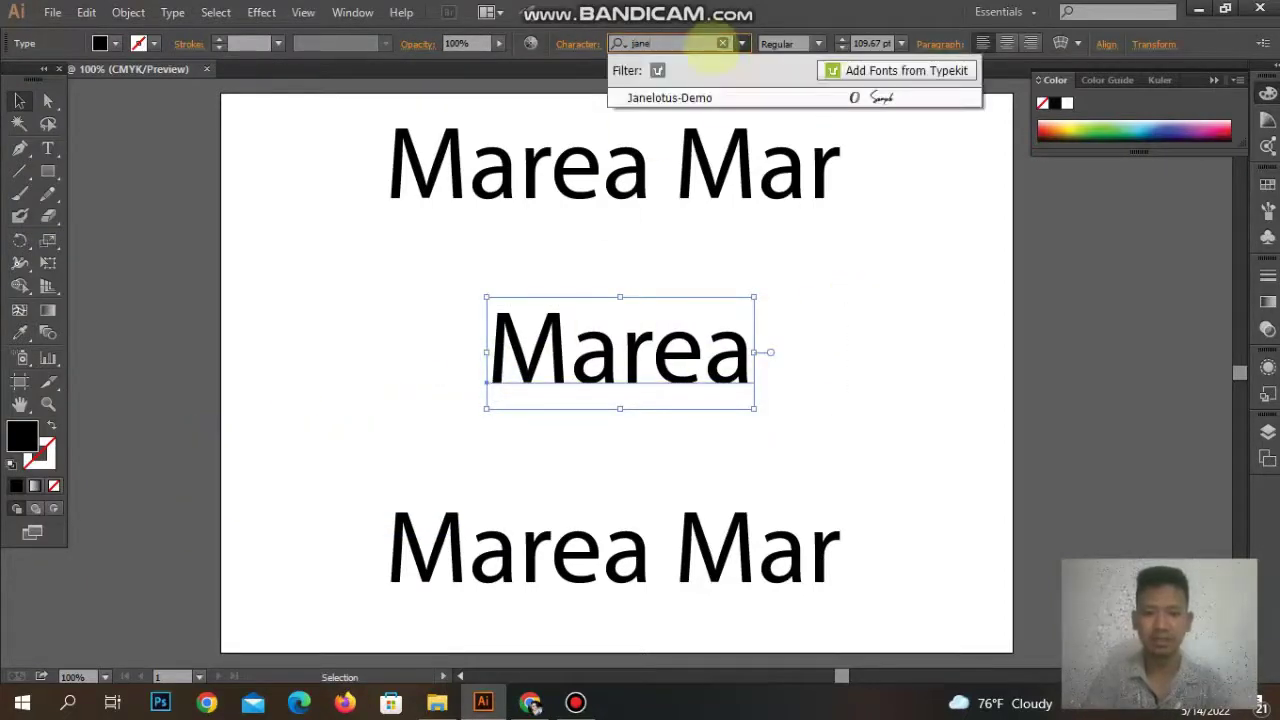
left_click(700, 97)
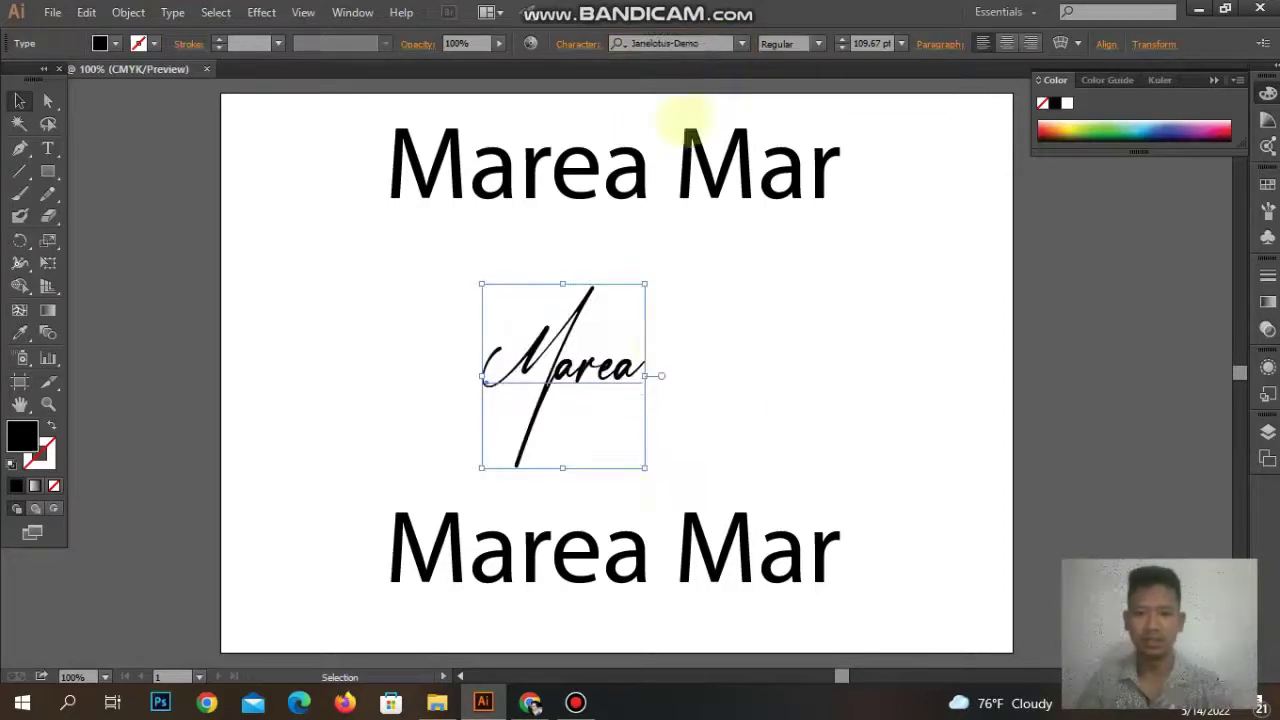
left_click(665, 350)
Scale the script Marea up to 221.61 pt.
left_click(621, 383)
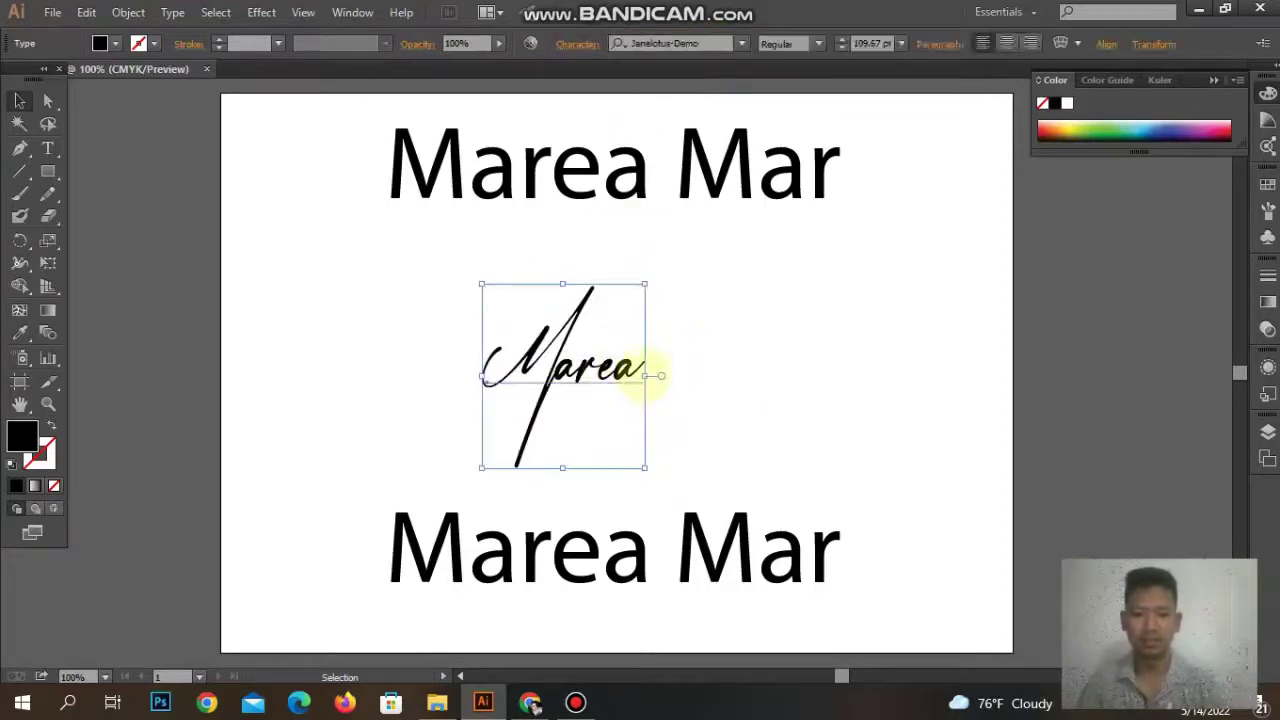
left_click_drag(648, 378, 728, 365)
left_click(735, 380)
left_click_drag(662, 458, 662, 422)
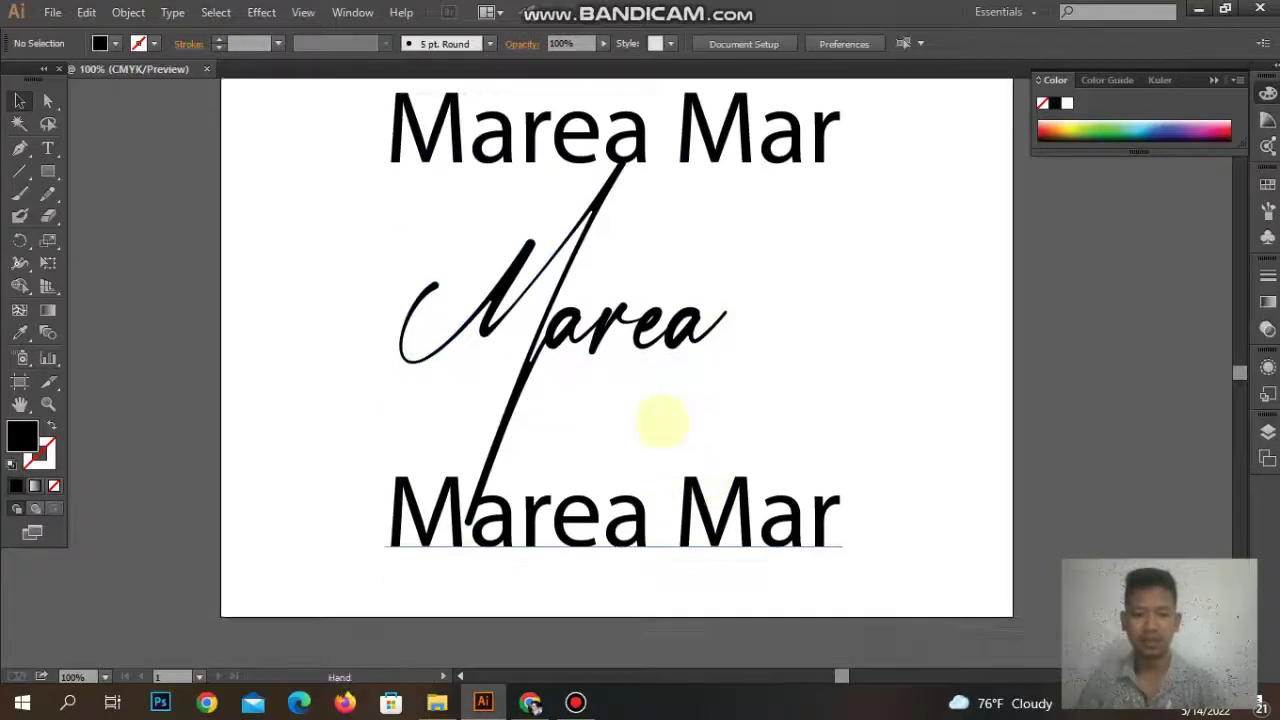
scroll(662, 422, "down", 1)
left_click(591, 580)
left_click(637, 257)
left_click_drag(637, 257, 600, 380)
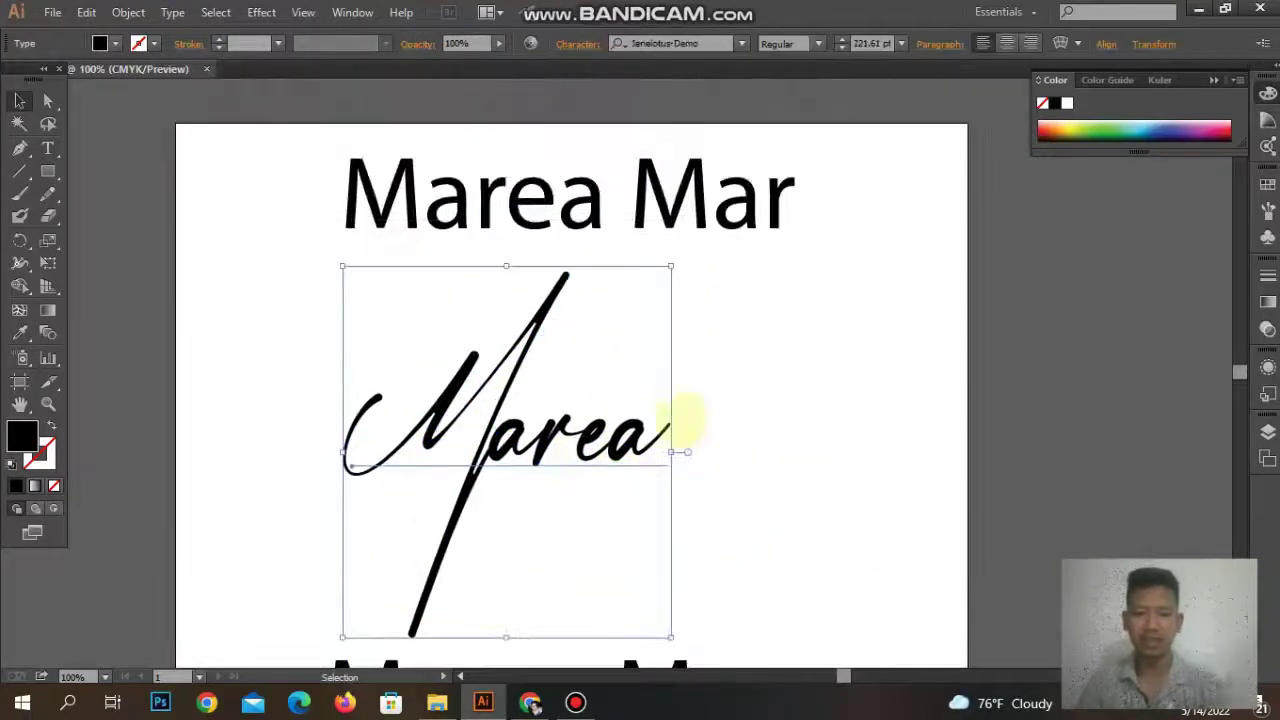
left_click(756, 428)
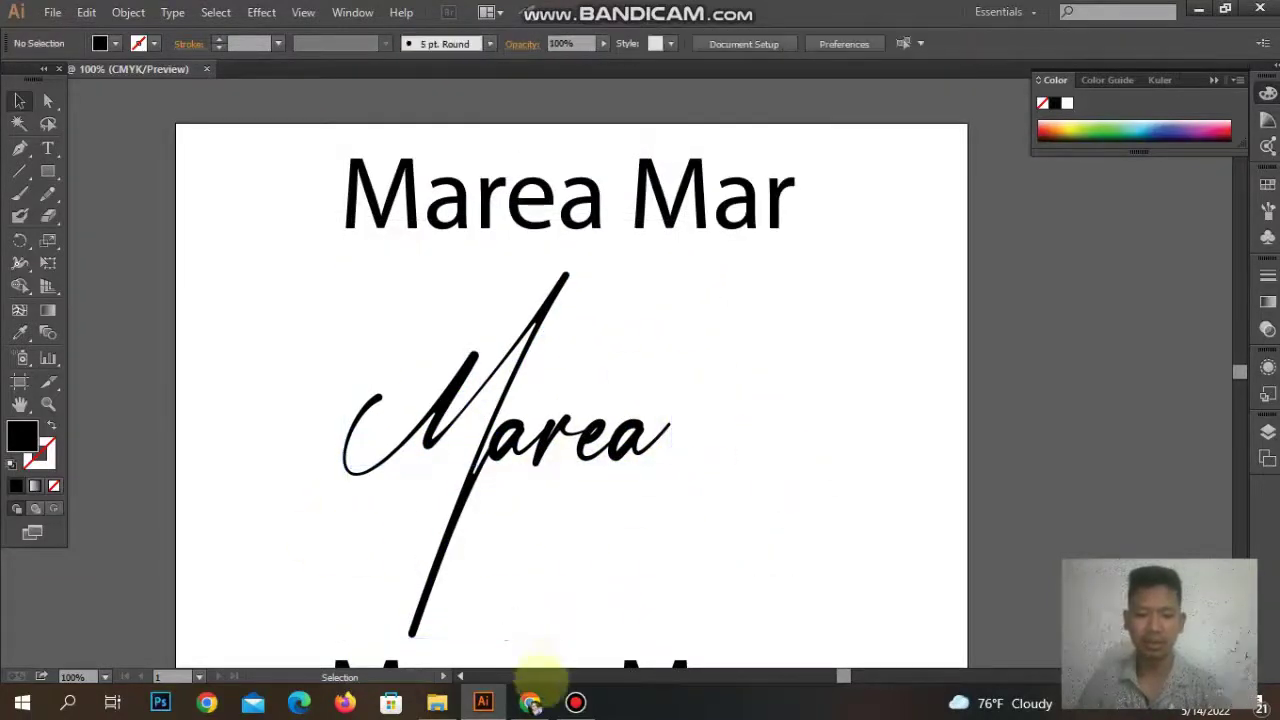
Go back to the Janelotus font page in Chrome and copy its sample title image.
left_click(530, 703)
scroll(545, 180, "up", 3)
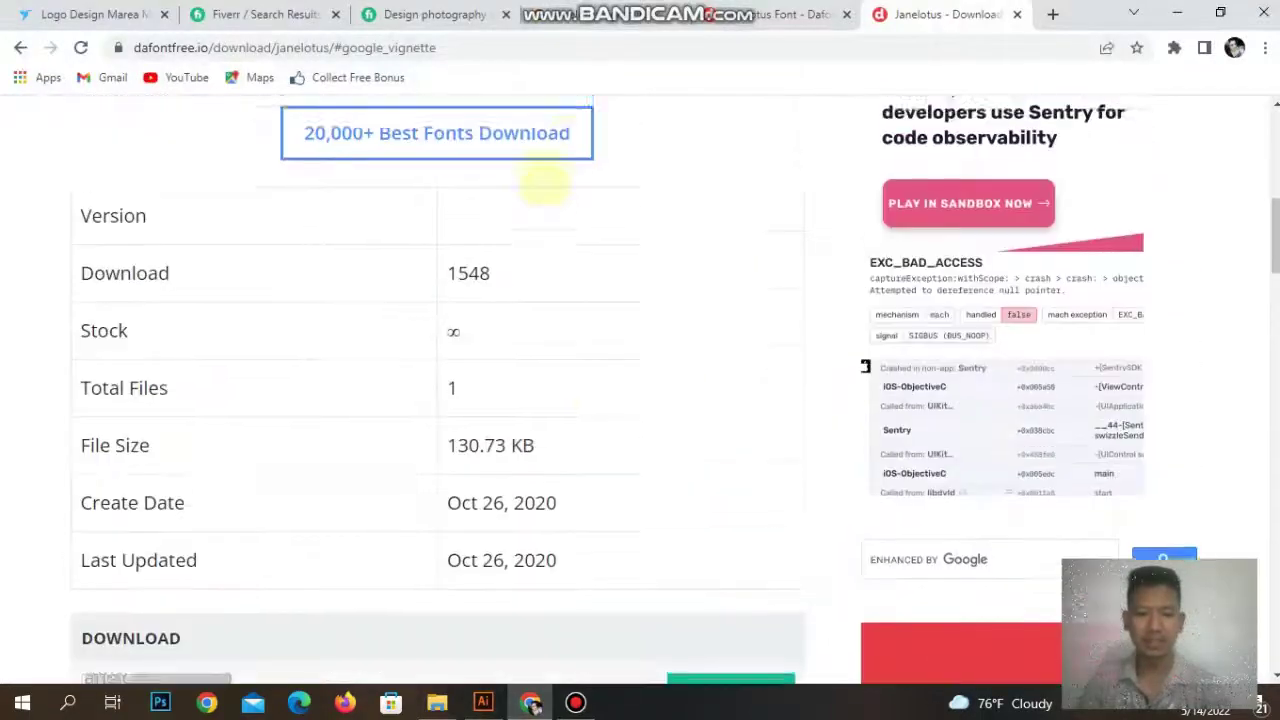
scroll(543, 206, "up", 5)
key("alt+Left")
scroll(489, 428, "up", 2)
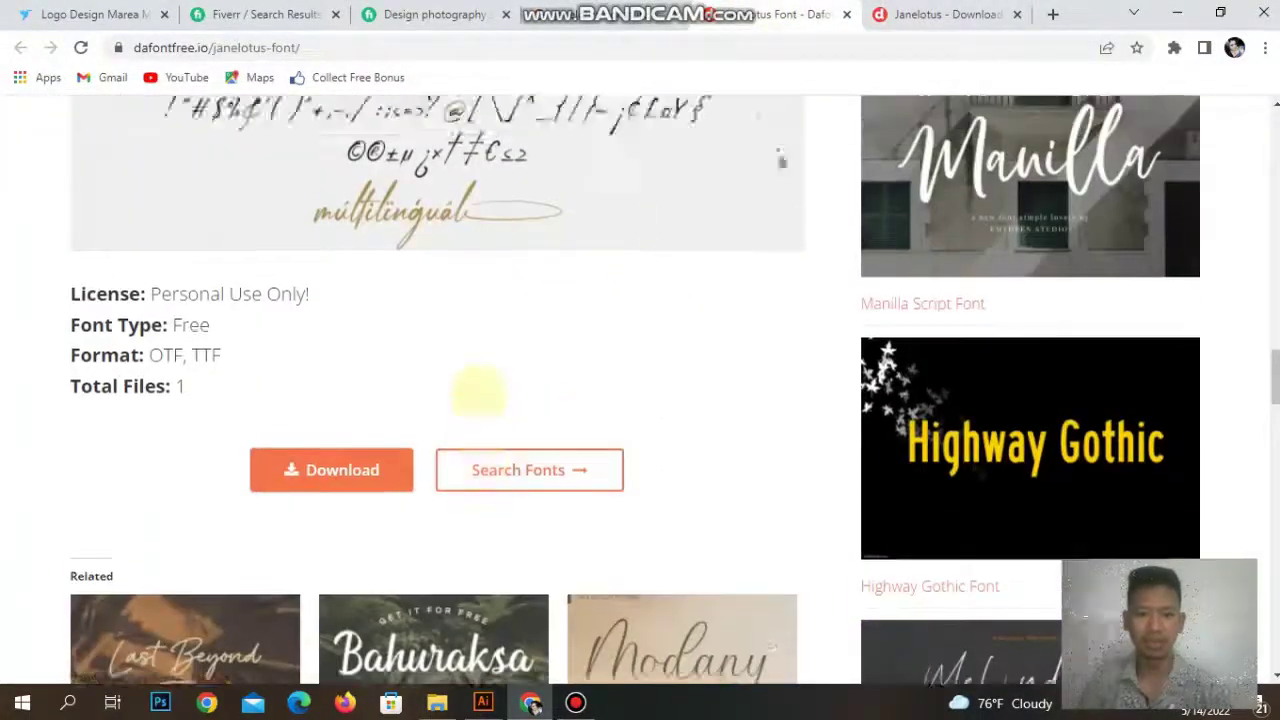
scroll(485, 410, "up", 4)
scroll(481, 397, "up", 2)
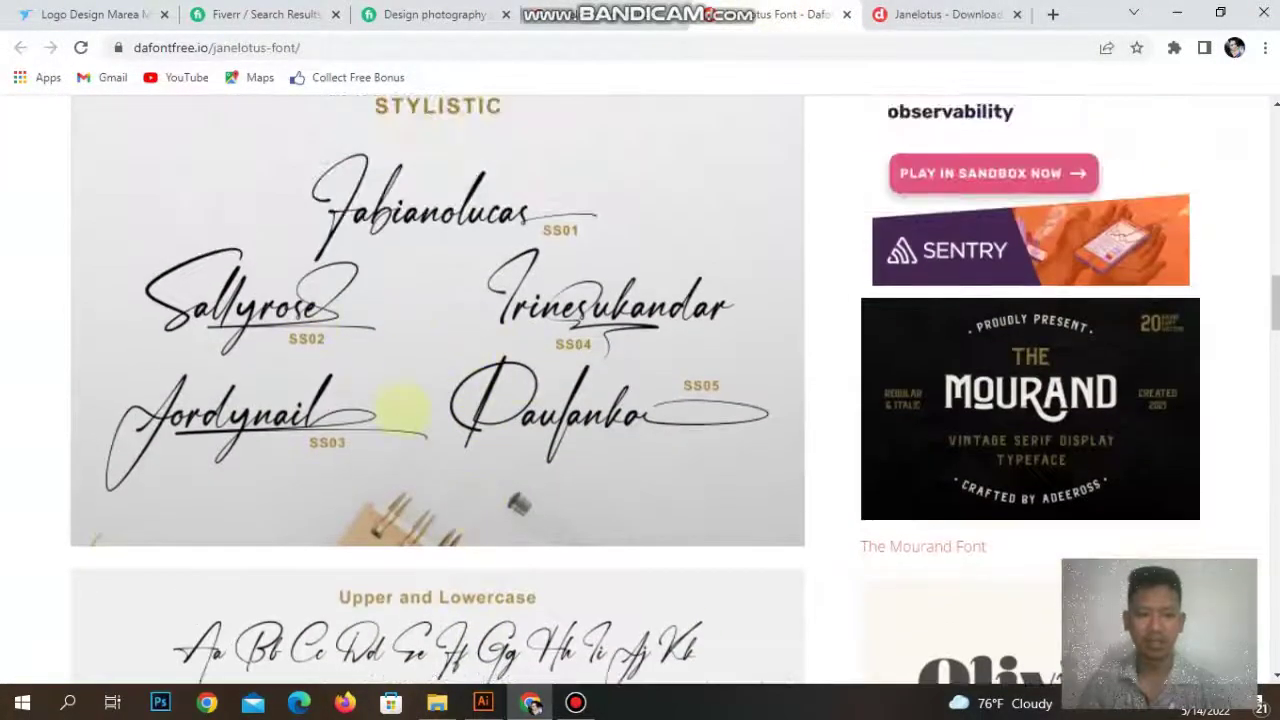
scroll(430, 390, "up", 2)
scroll(520, 300, "up", 2)
scroll(533, 265, "up", 1)
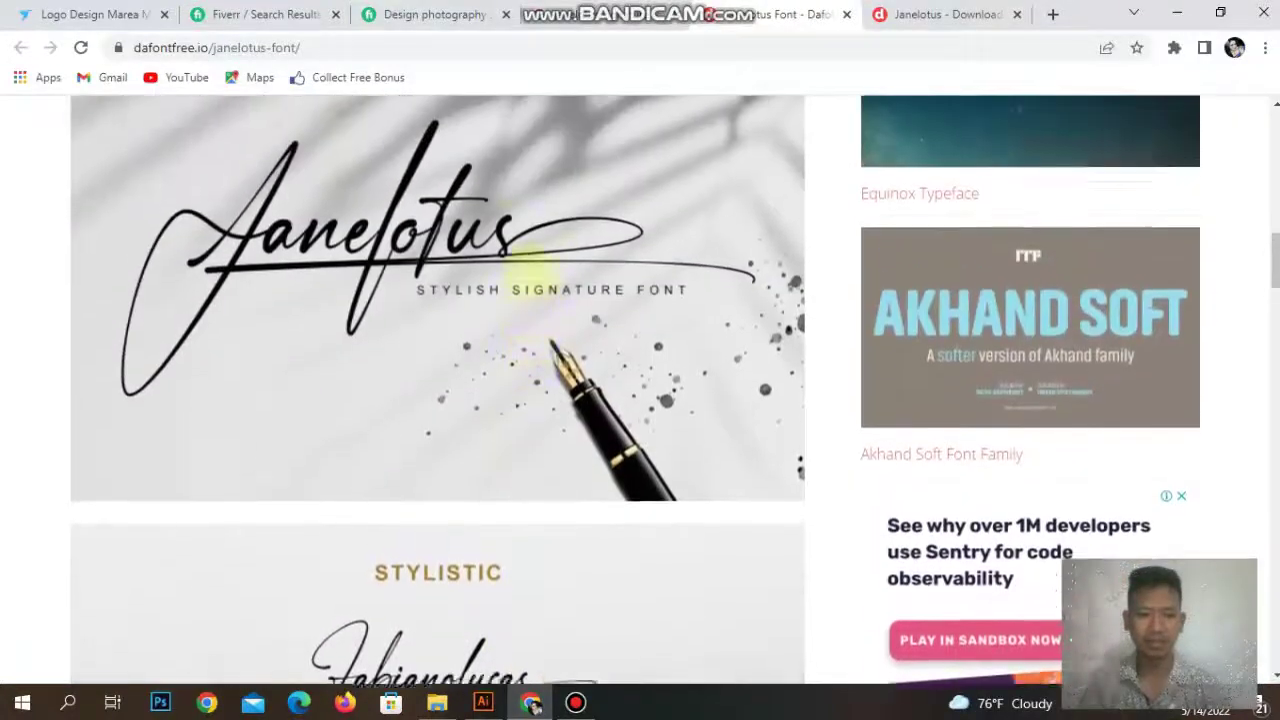
scroll(530, 265, "up", 1)
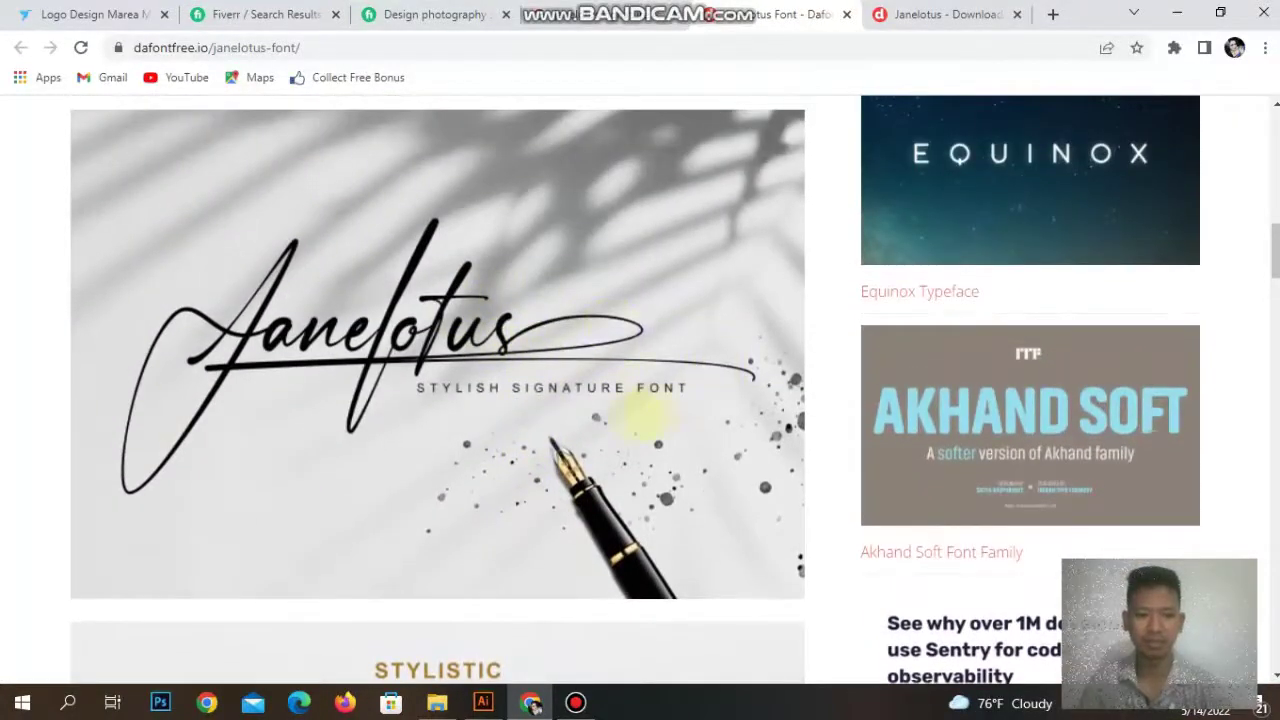
right_click(464, 313)
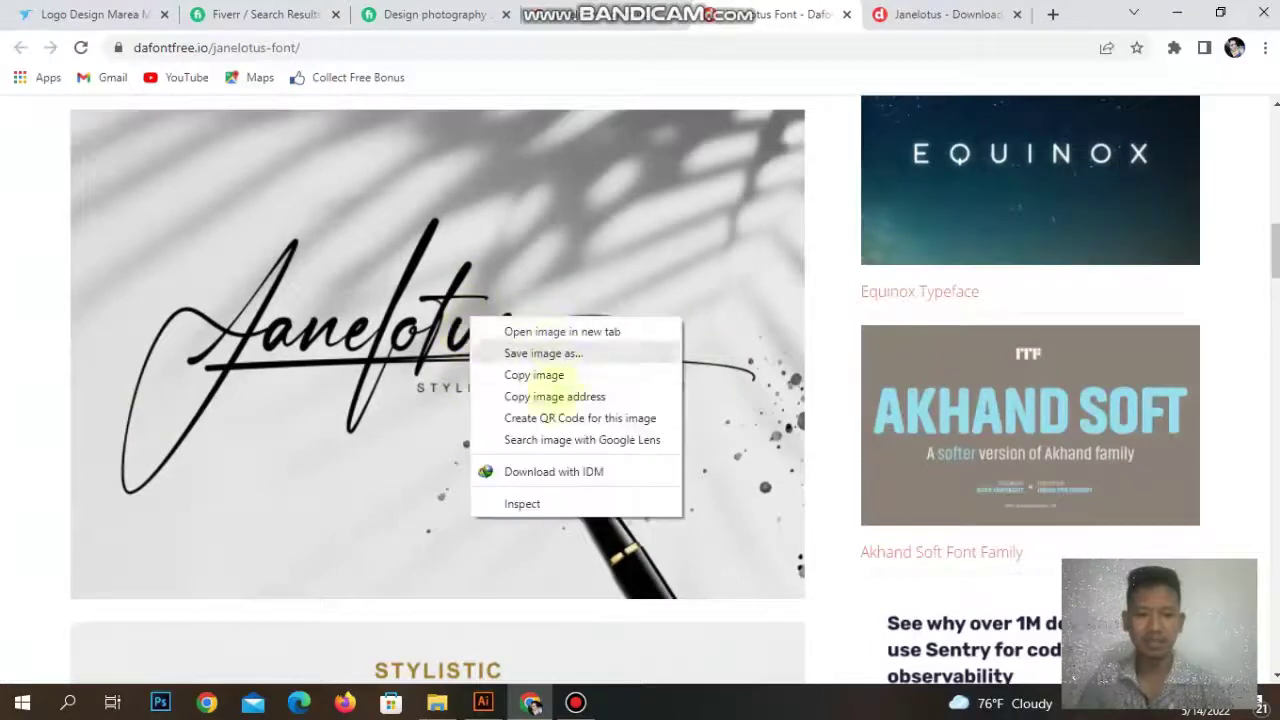
left_click(531, 371)
Paste the Janelotus sample image into Illustrator and place it right of the artboard.
left_click(483, 703)
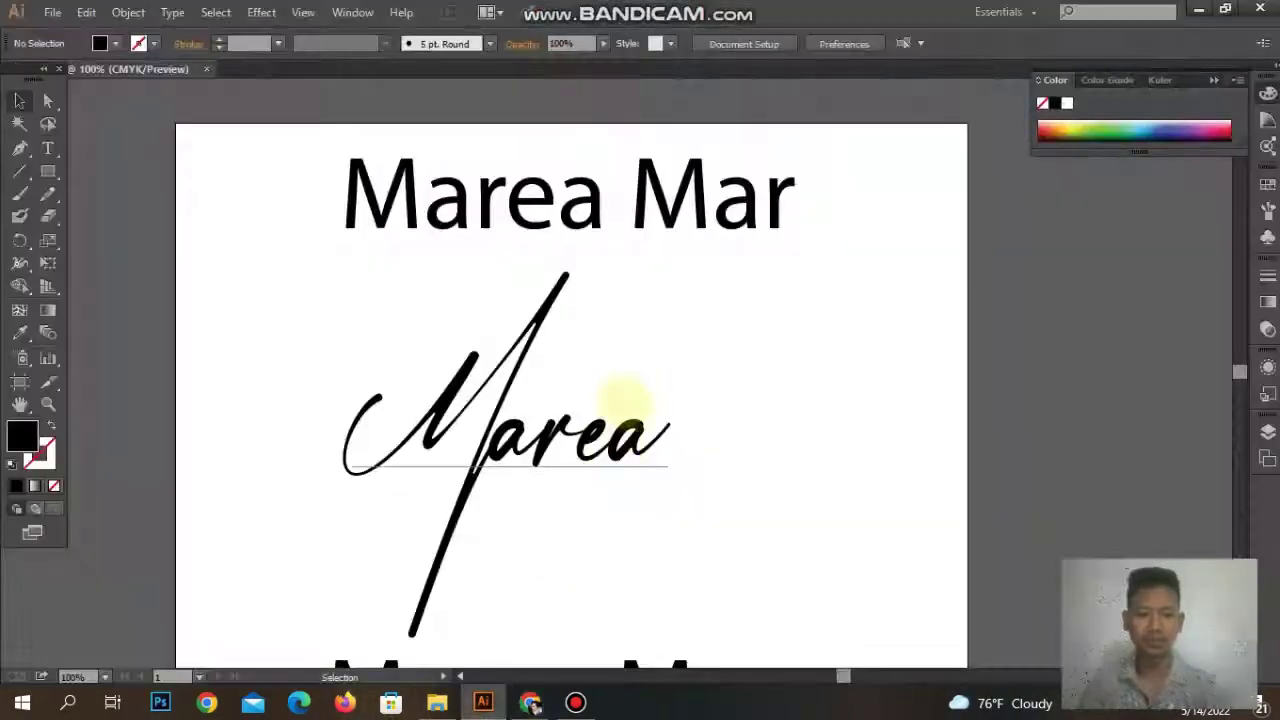
key("ctrl+v")
key("ctrl+minus")
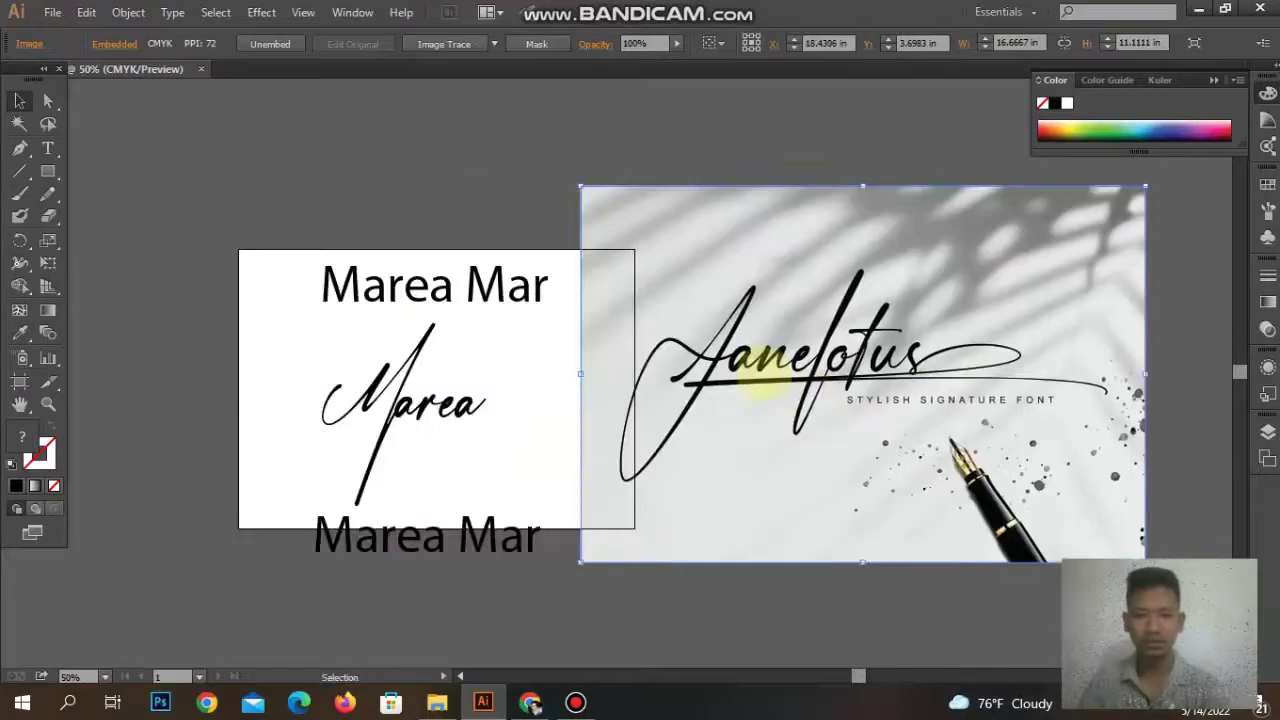
mouse_move(628, 405)
left_mouse_down()
mouse_move(640, 380)
mouse_move(606, 373)
left_mouse_up()
Deselect, zoom to 300% on the Janelotus swash, and set the fill to None.
key("ctrl+shift+a")
key("ctrl+plus")
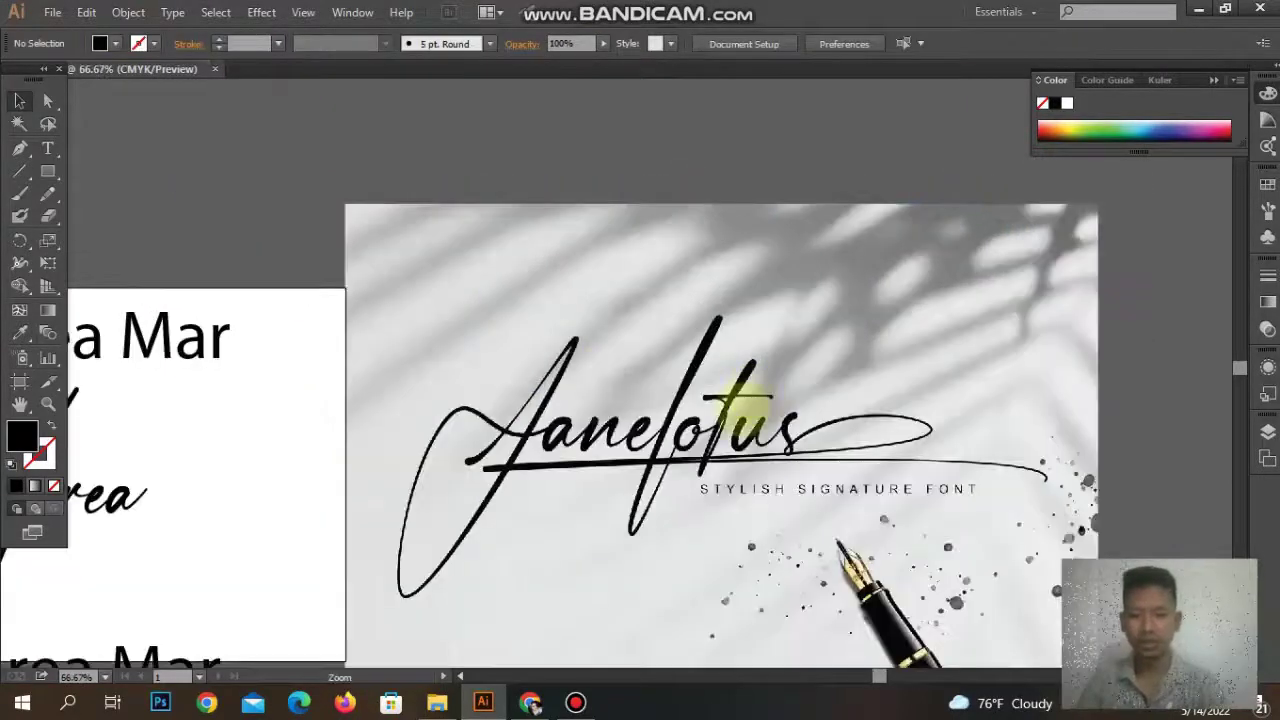
key("ctrl+plus")
key("ctrl+plus")
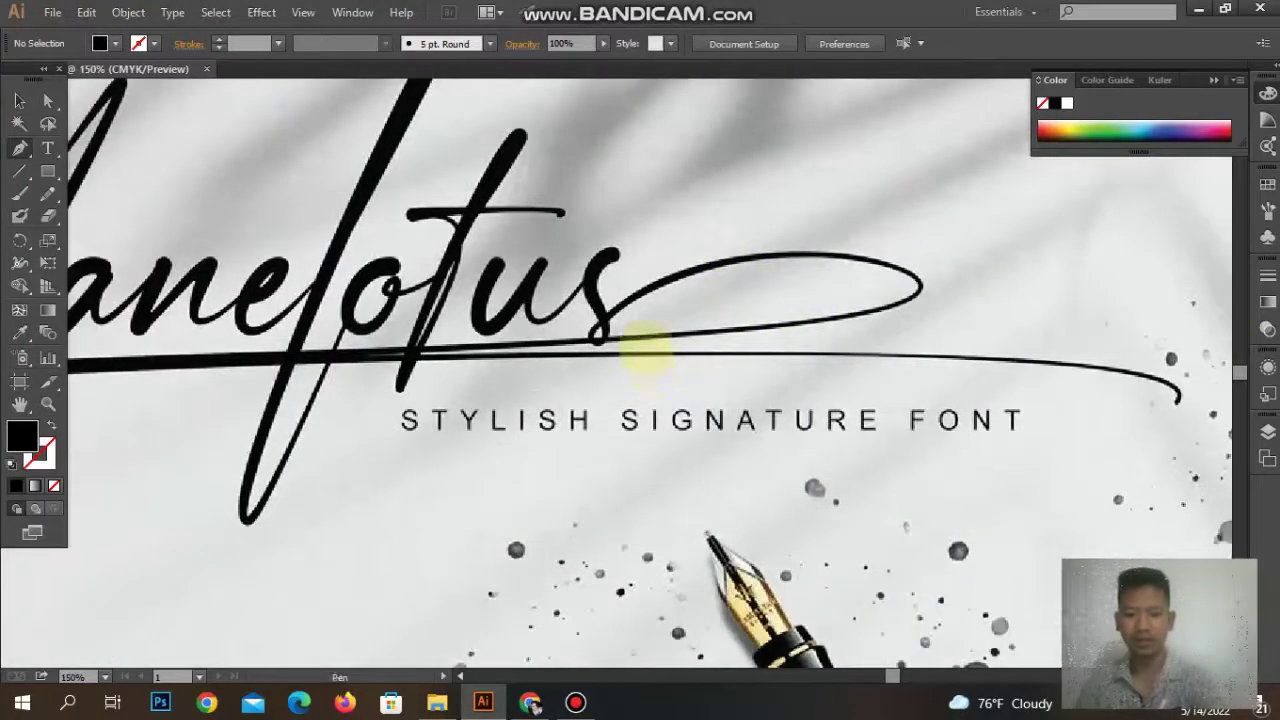
key("ctrl+plus")
key("ctrl+plus")
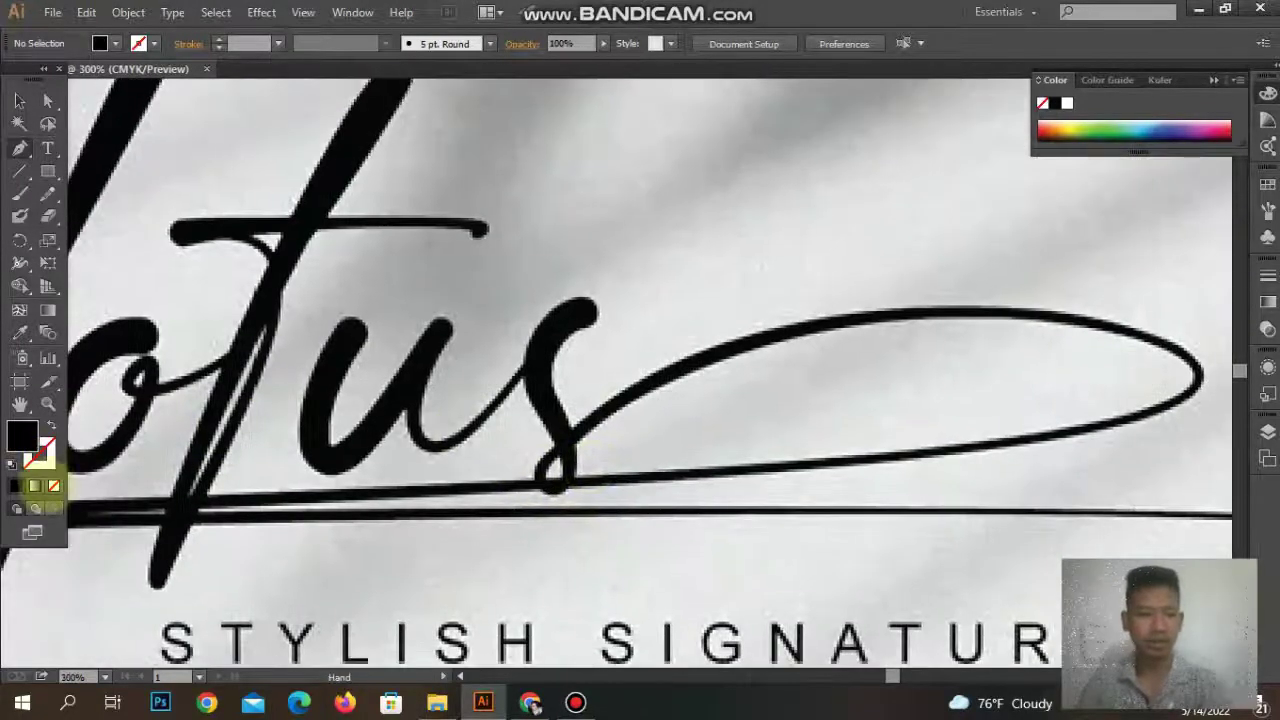
key("slash")
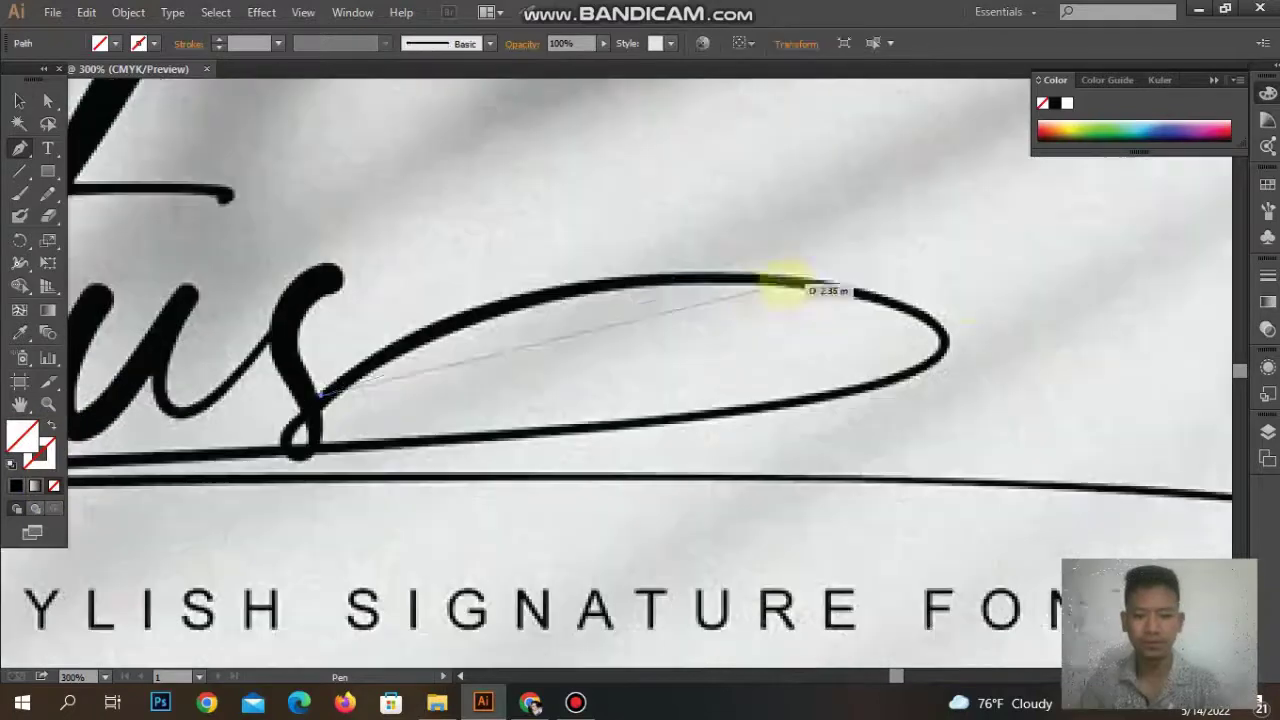
Start the swash path at the top of its loop and continue along the loop's lower curve.
left_click_drag(777, 277, 1063, 309)
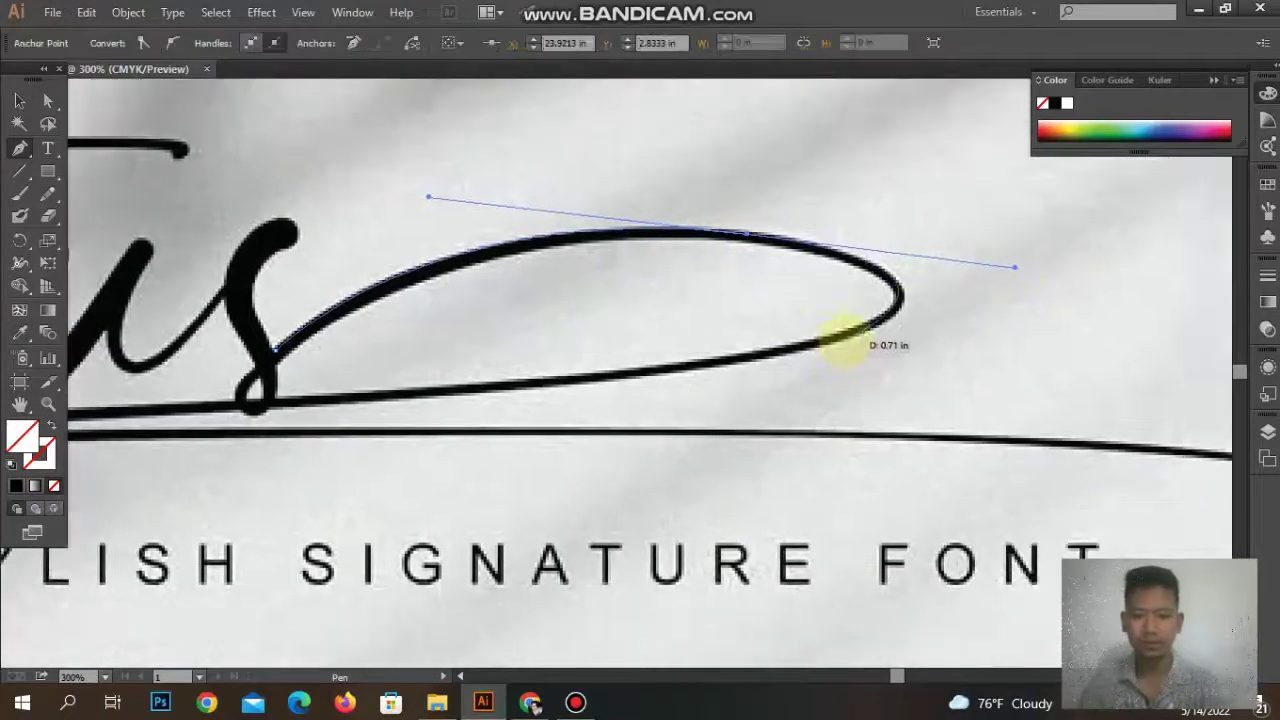
left_click(808, 347)
key("ctrl+z")
left_click(808, 349)
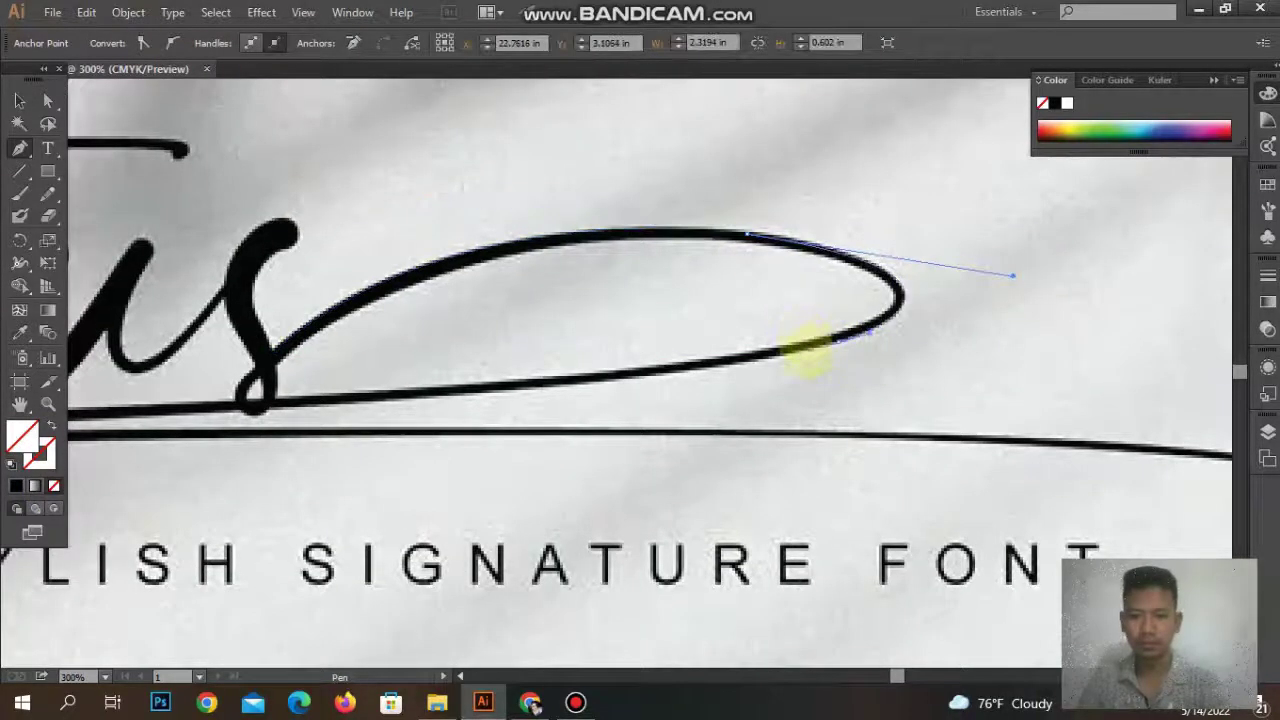
scroll(600, 380, "left", 5)
scroll(600, 380, "down", 1)
Add curved anchors along the underline stroke and at its hooked end.
left_click_drag(634, 354, 186, 380)
key("ctrl+minus")
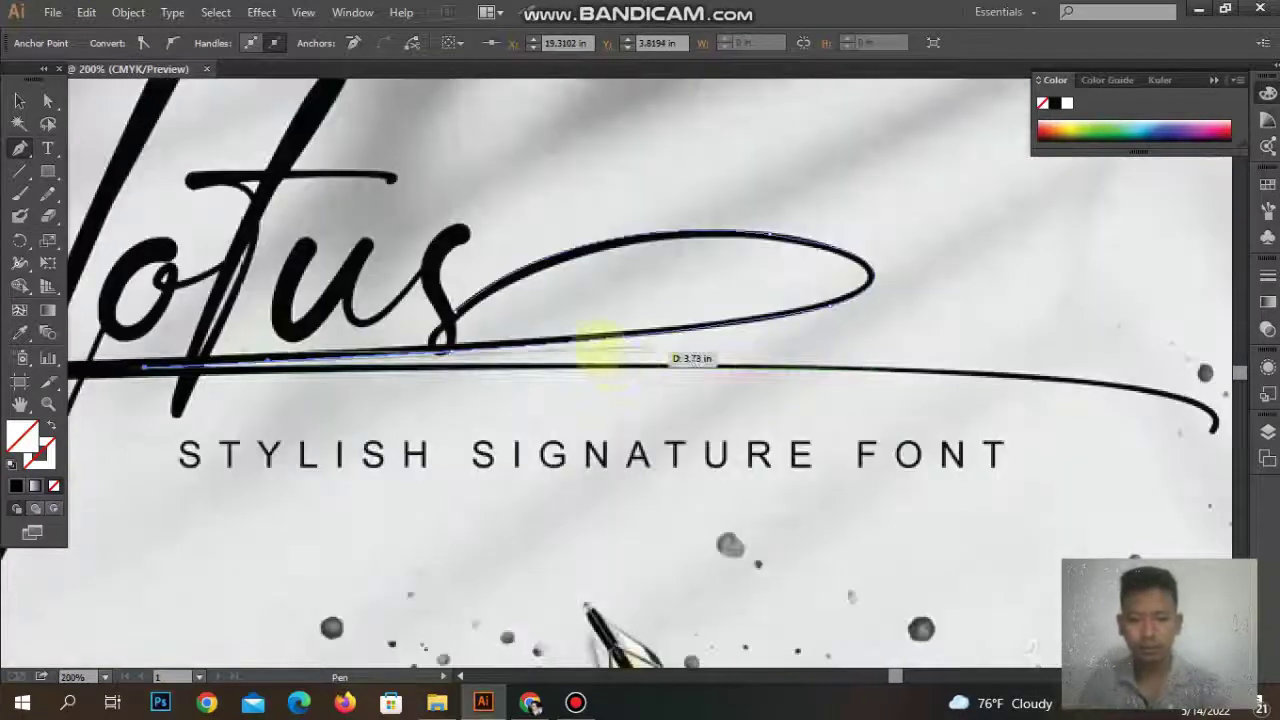
key("ctrl+plus")
key("ctrl+plus")
scroll(700, 340, "right", 5)
scroll(778, 352, "right", 3)
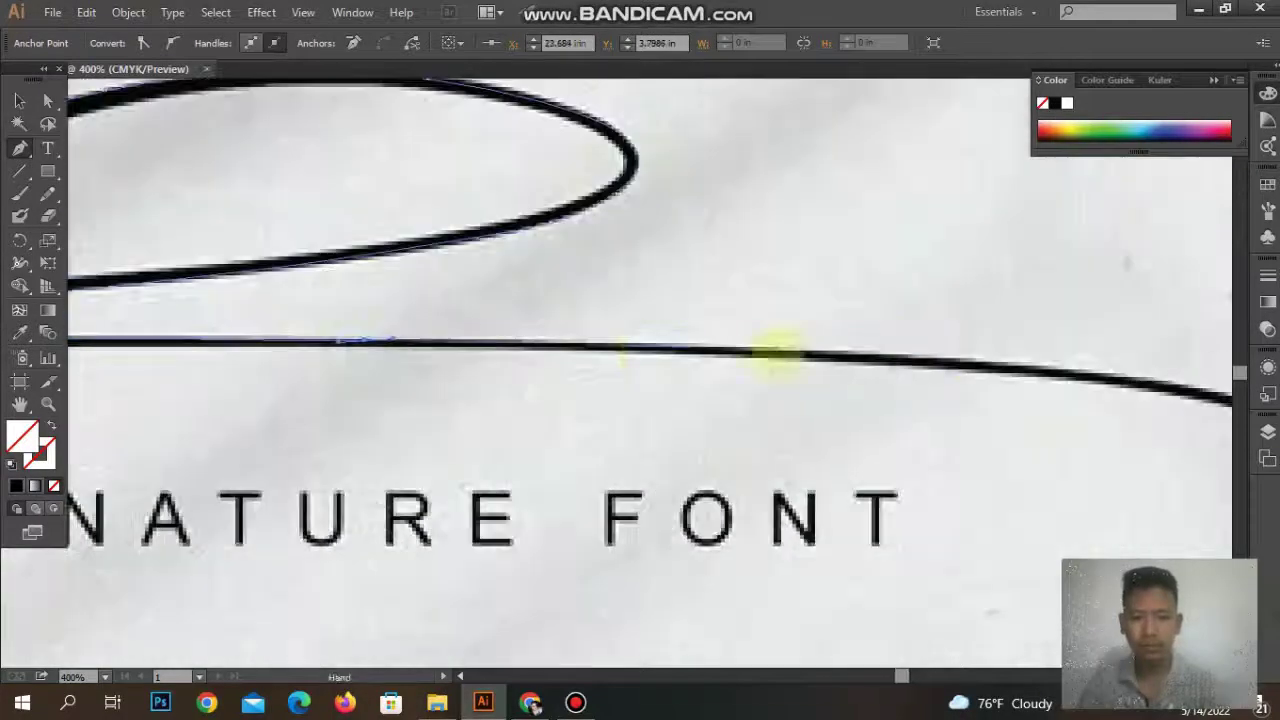
scroll(986, 363, "right", 5)
left_click_drag(899, 441, 860, 528)
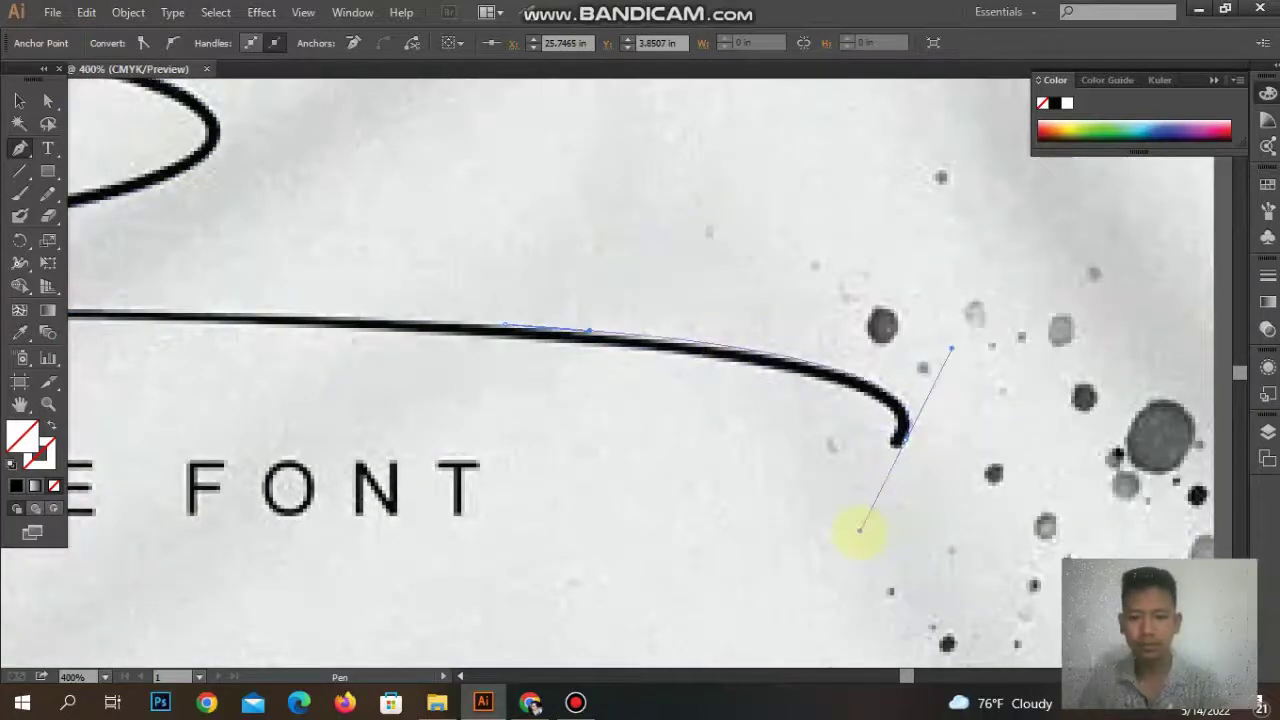
scroll(794, 409, "right", 5)
scroll(551, 380, "left", 3)
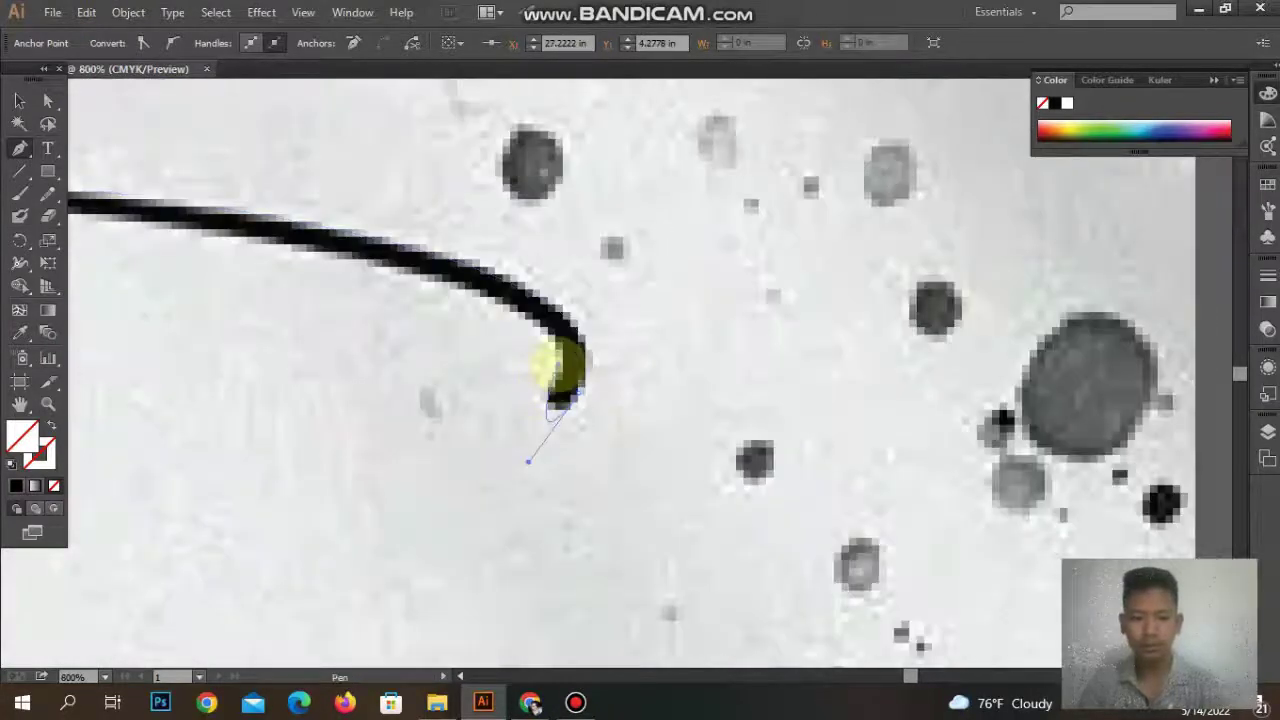
key("ctrl+plus")
key("ctrl+minus")
scroll(543, 320, "left", 5)
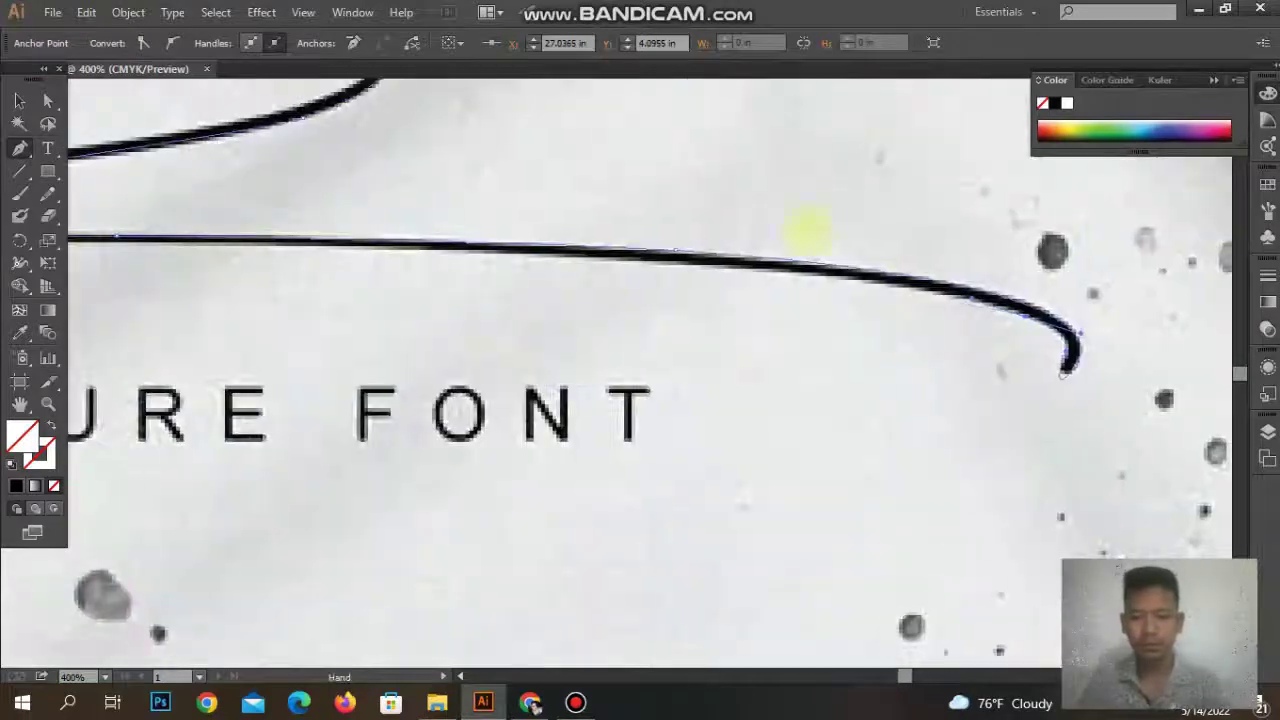
Extend the path with a smooth underline point and a point at the thick left end.
left_click_drag(585, 258, 405, 258)
scroll(412, 250, "left", 5)
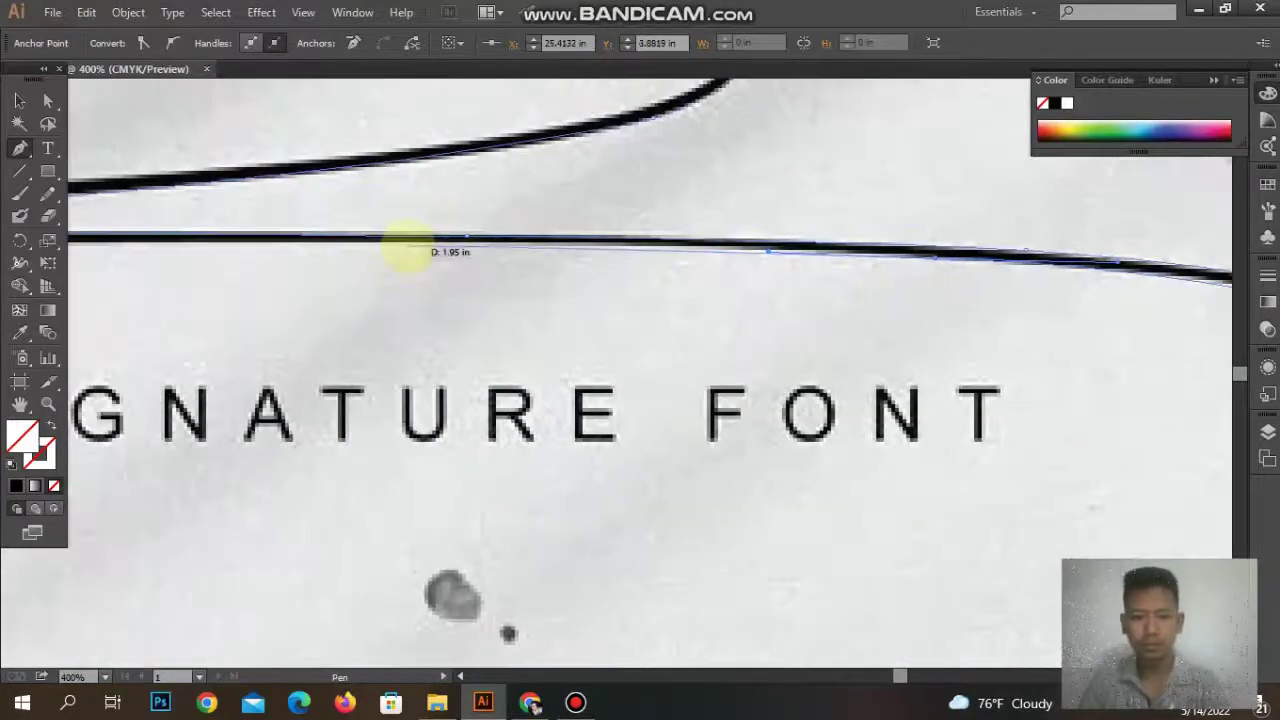
scroll(329, 251, "left", 8)
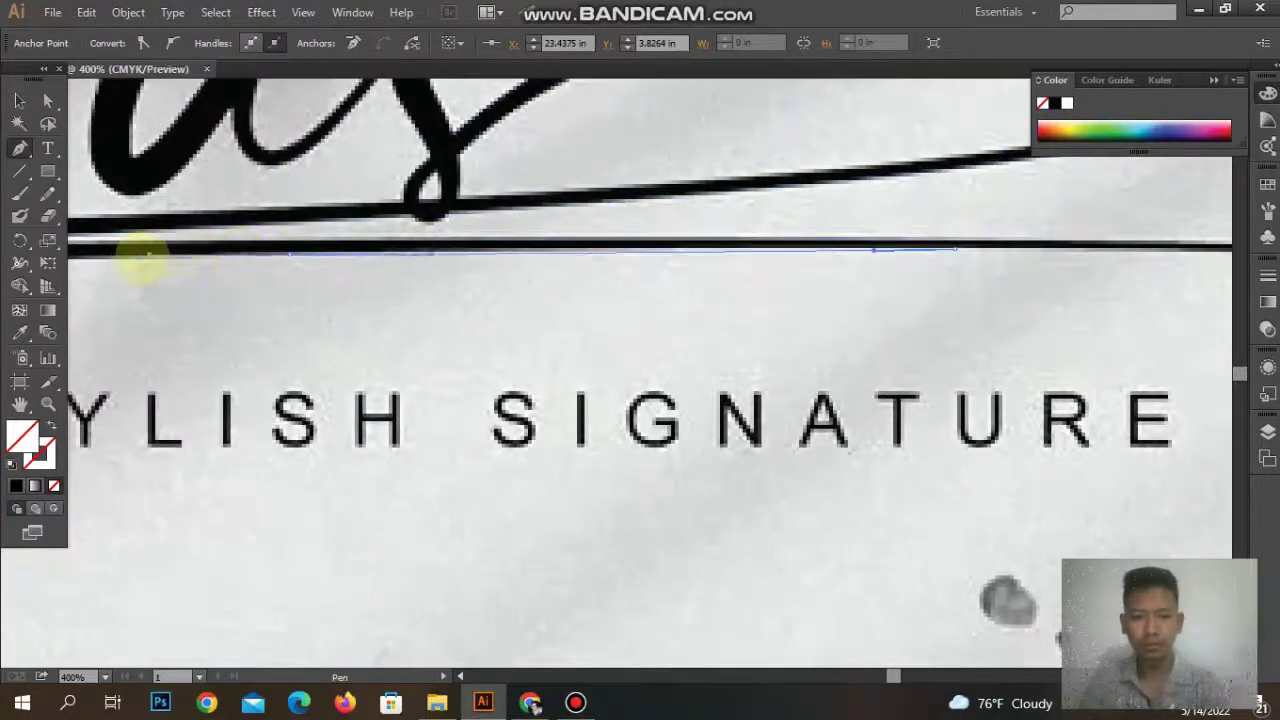
scroll(371, 337, "left", 8)
scroll(371, 337, "left", 8)
scroll(420, 298, "left", 8)
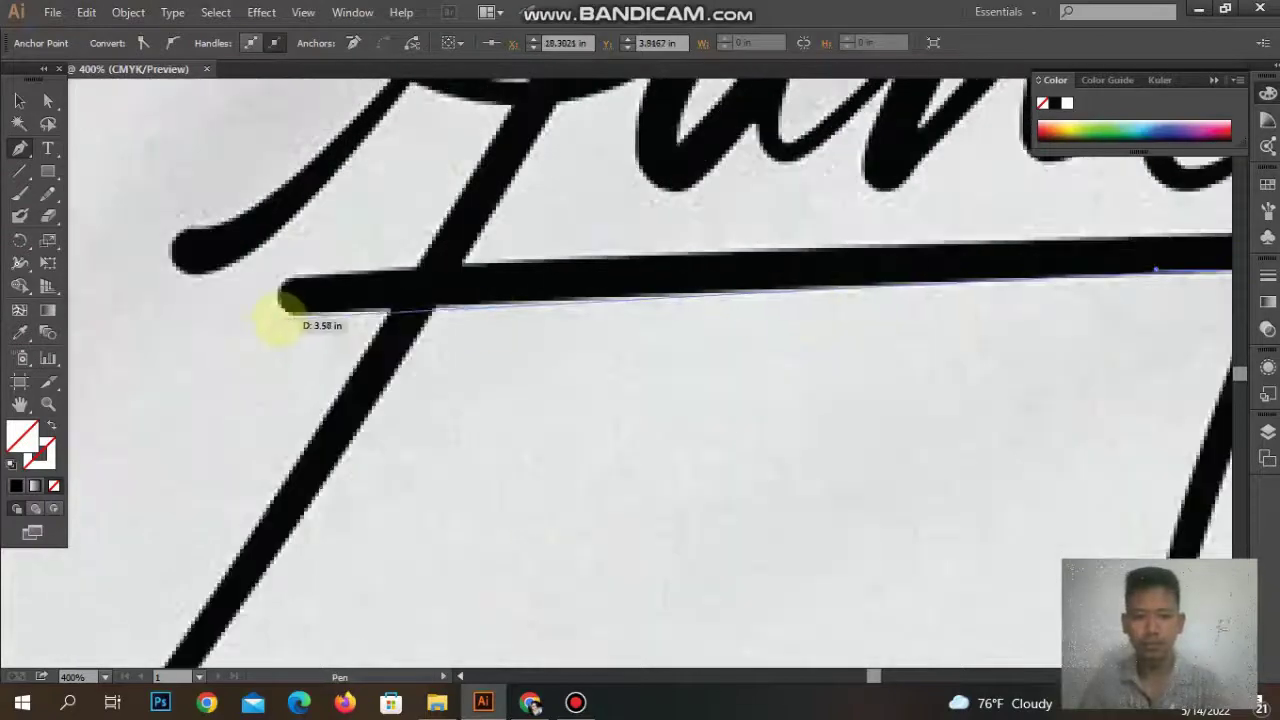
left_click(280, 290)
scroll(560, 280, "right", 5)
scroll(843, 271, "right", 5)
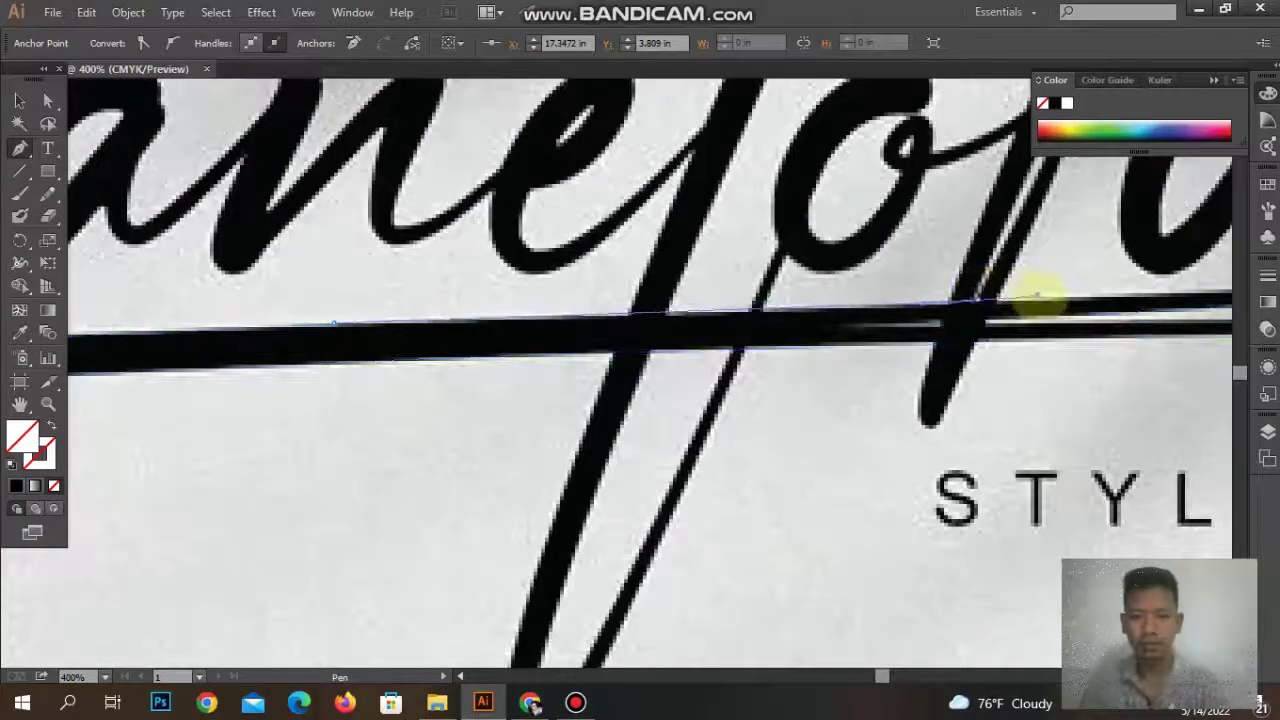
scroll(995, 292, "right", 5)
scroll(903, 343, "up", 2)
scroll(1050, 350, "right", 5)
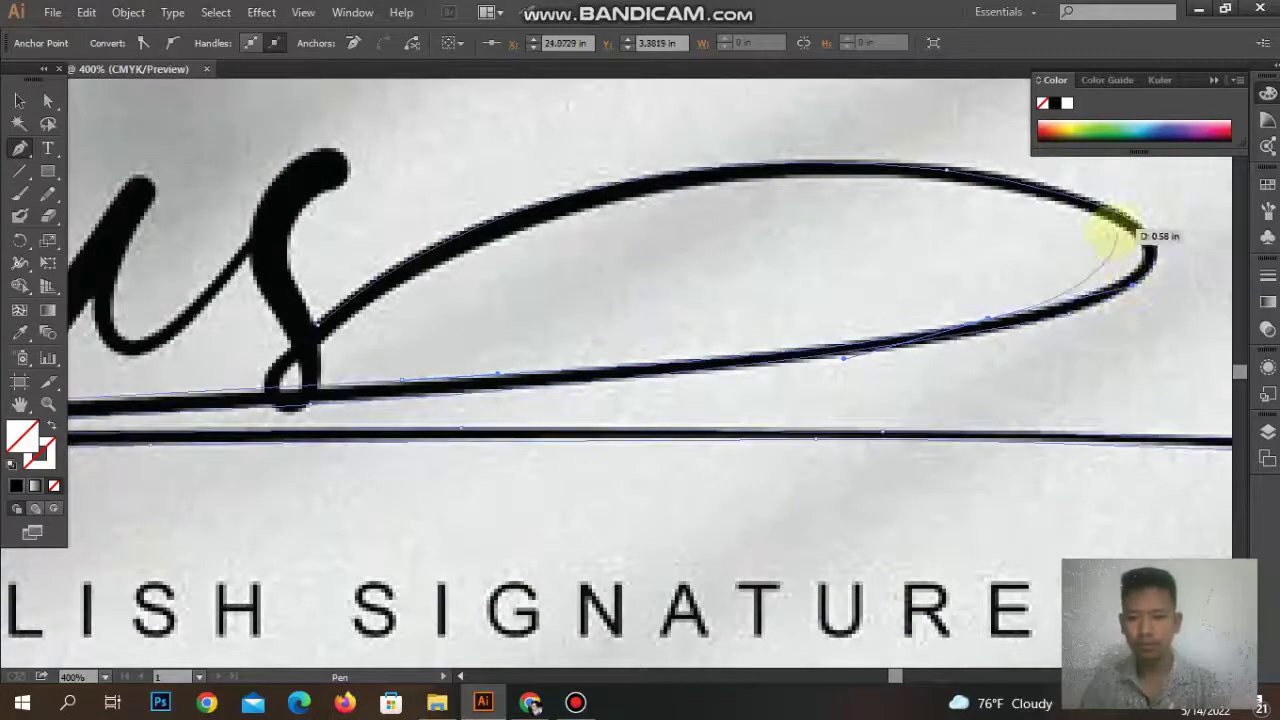
Finish the trace with curved points at the loop's right tip and upper loop.
left_click_drag(1150, 248, 1172, 257)
mouse_move(667, 188)
left_mouse_down()
mouse_move(443, 229)
mouse_move(300, 343)
left_mouse_up()
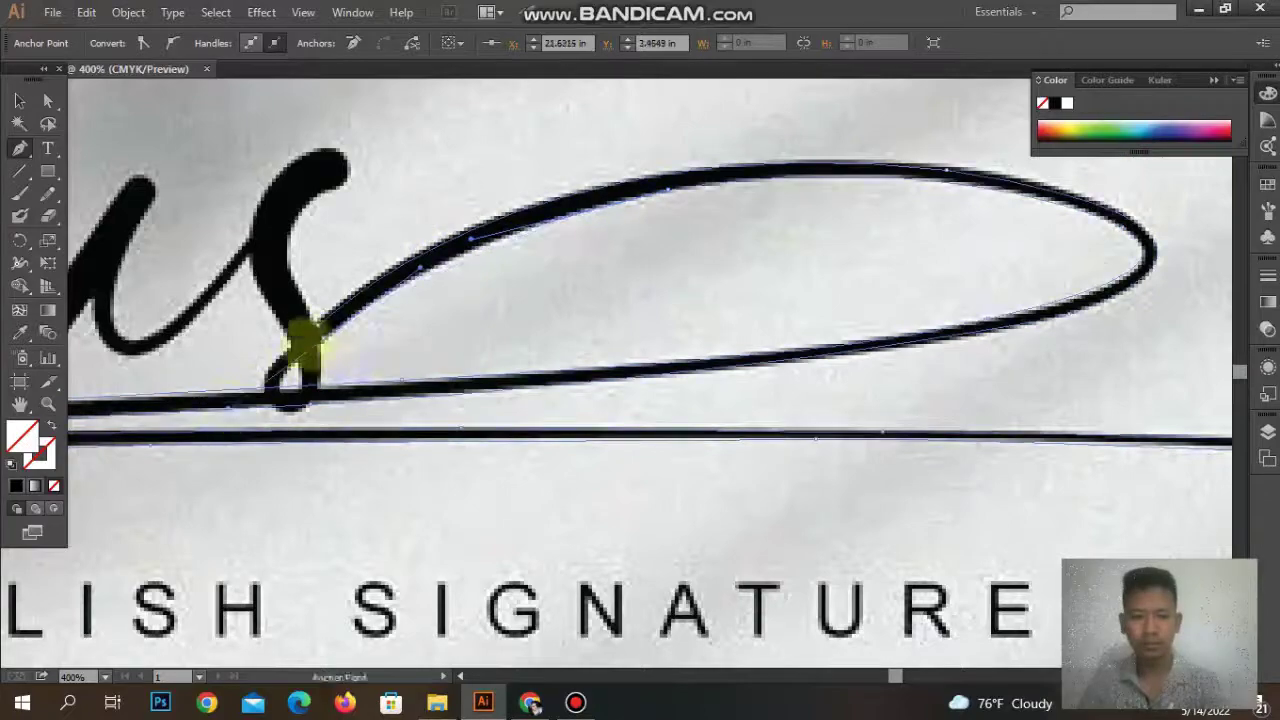
left_click(19, 101)
key("ctrl+0")
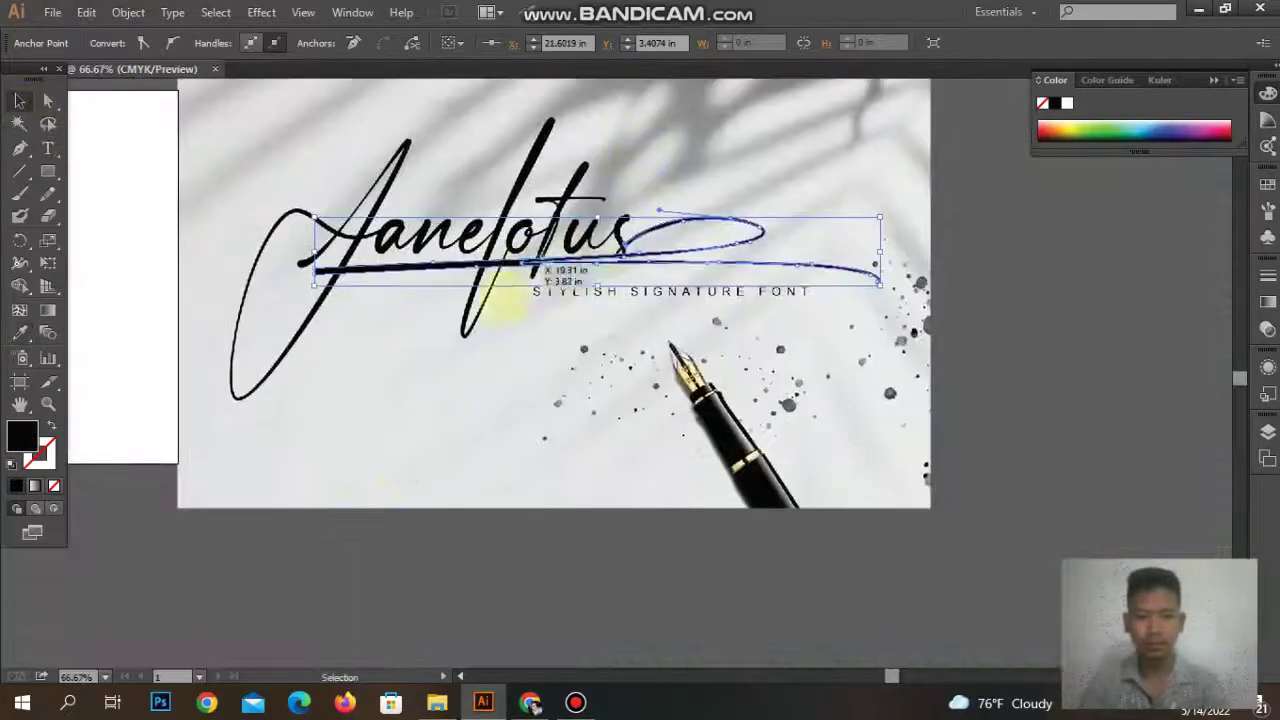
Move the traced swash up onto the Marea signature.
left_click_drag(509, 294, 571, 386)
left_click(543, 428)
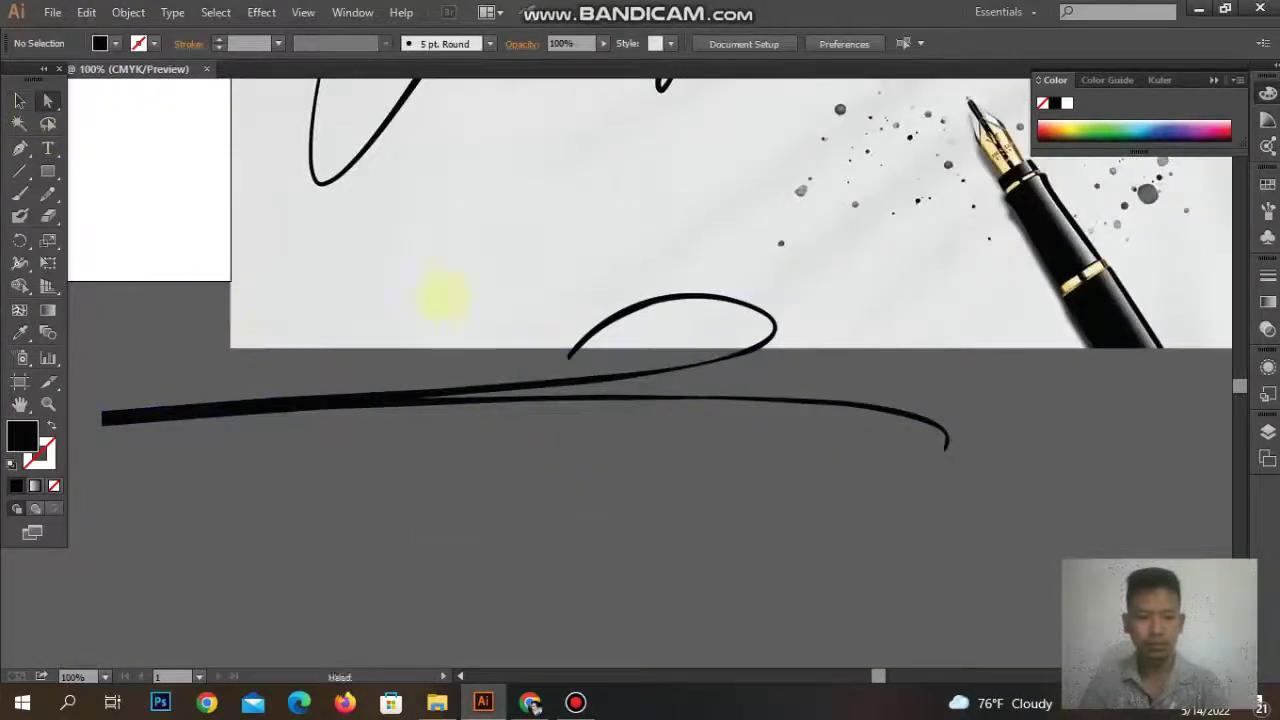
left_click(447, 402)
key("ctrl+minus")
key("ctrl+minus")
key("ctrl+minus")
left_click_drag(490, 399, 500, 271)
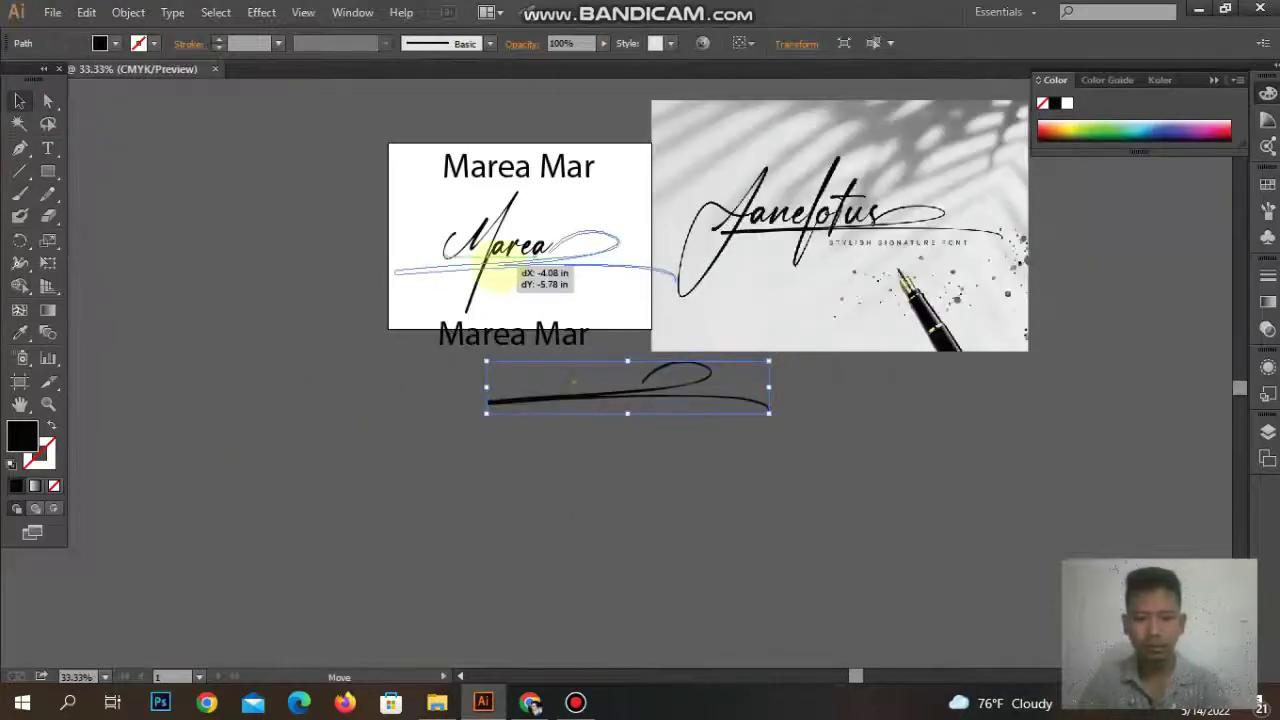
key("ctrl+plus")
key("ctrl+plus")
Nudge the Marea text and swash left so the swash underlines the signature.
left_click_drag(620, 350, 628, 355)
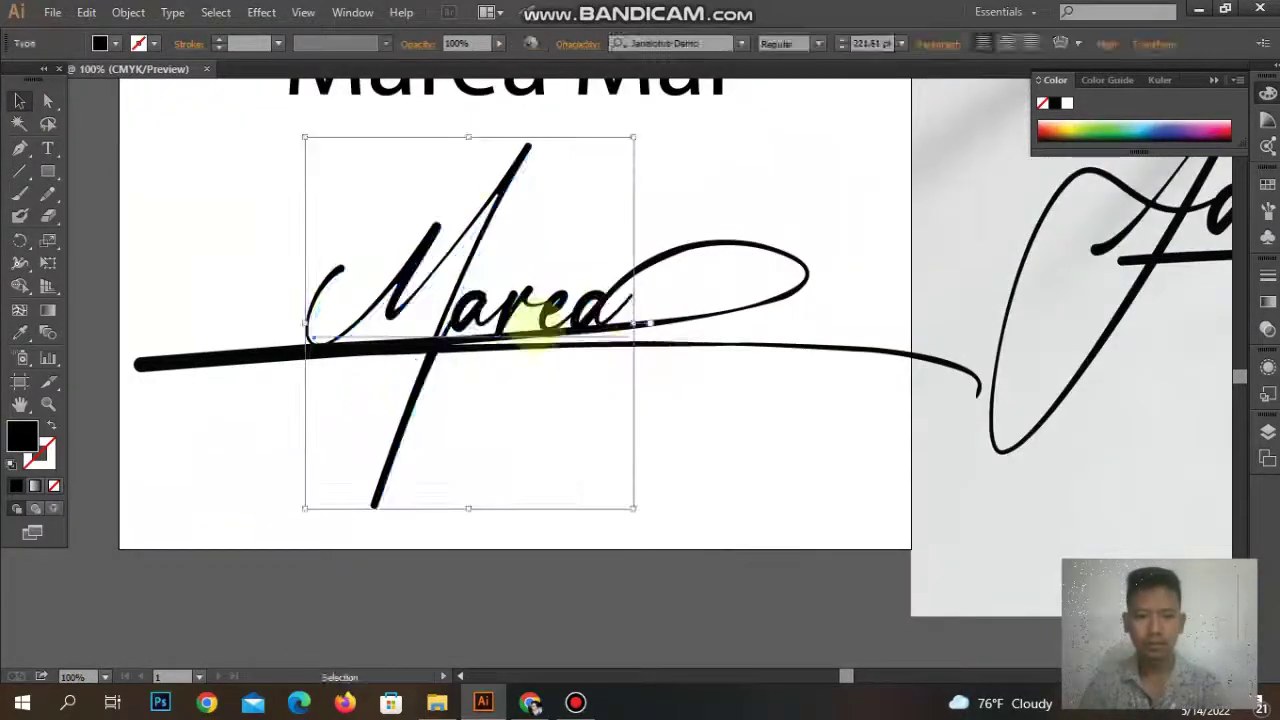
left_click(680, 368)
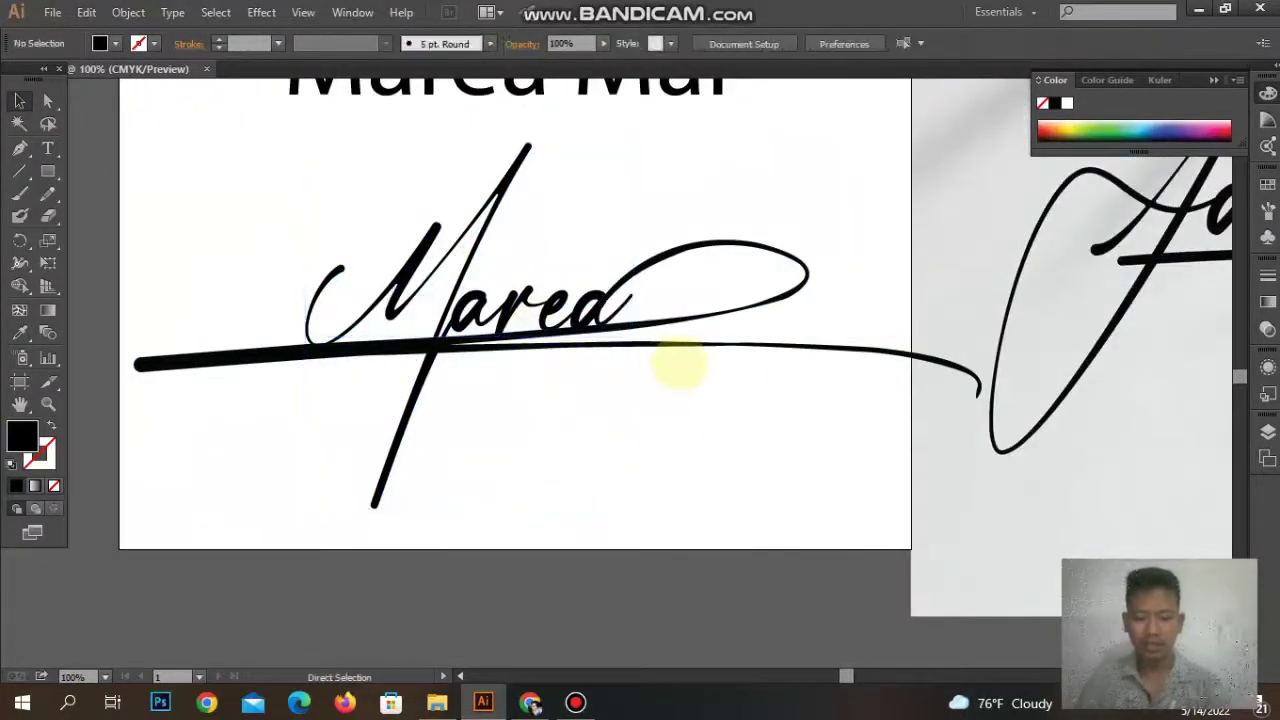
key("ctrl+minus")
left_click_drag(565, 340, 535, 340)
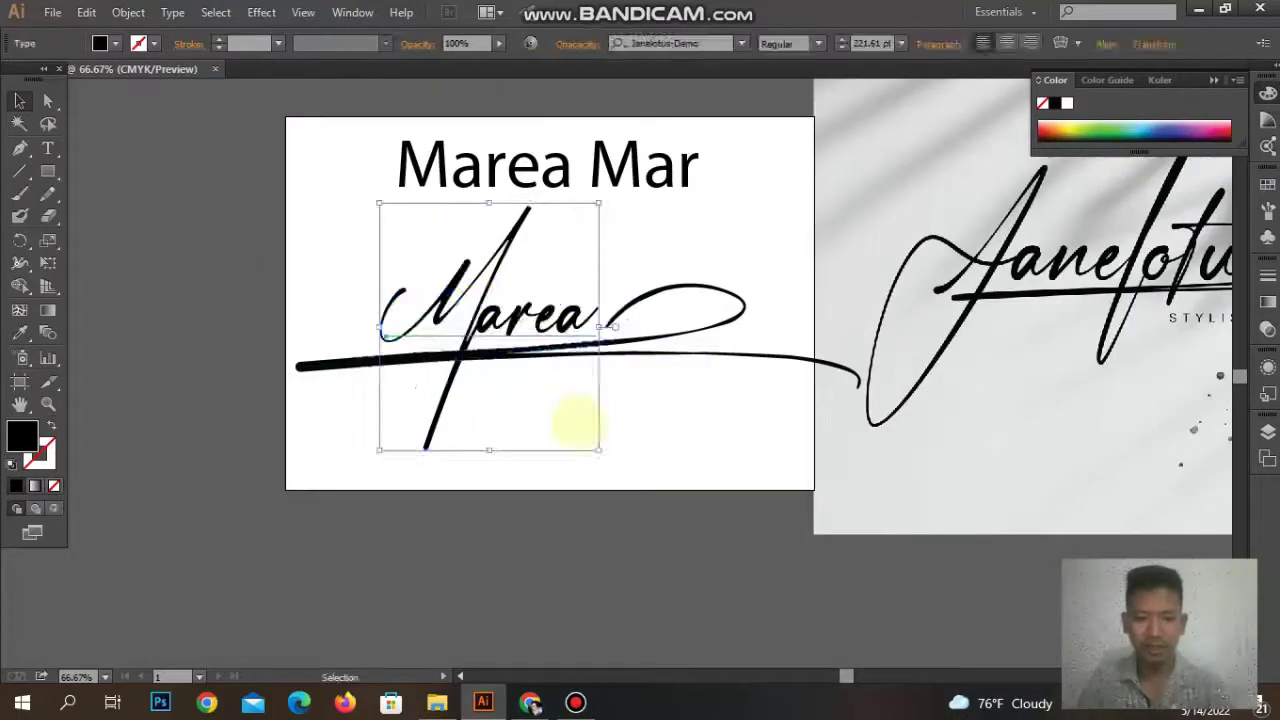
left_click_drag(634, 306, 614, 345)
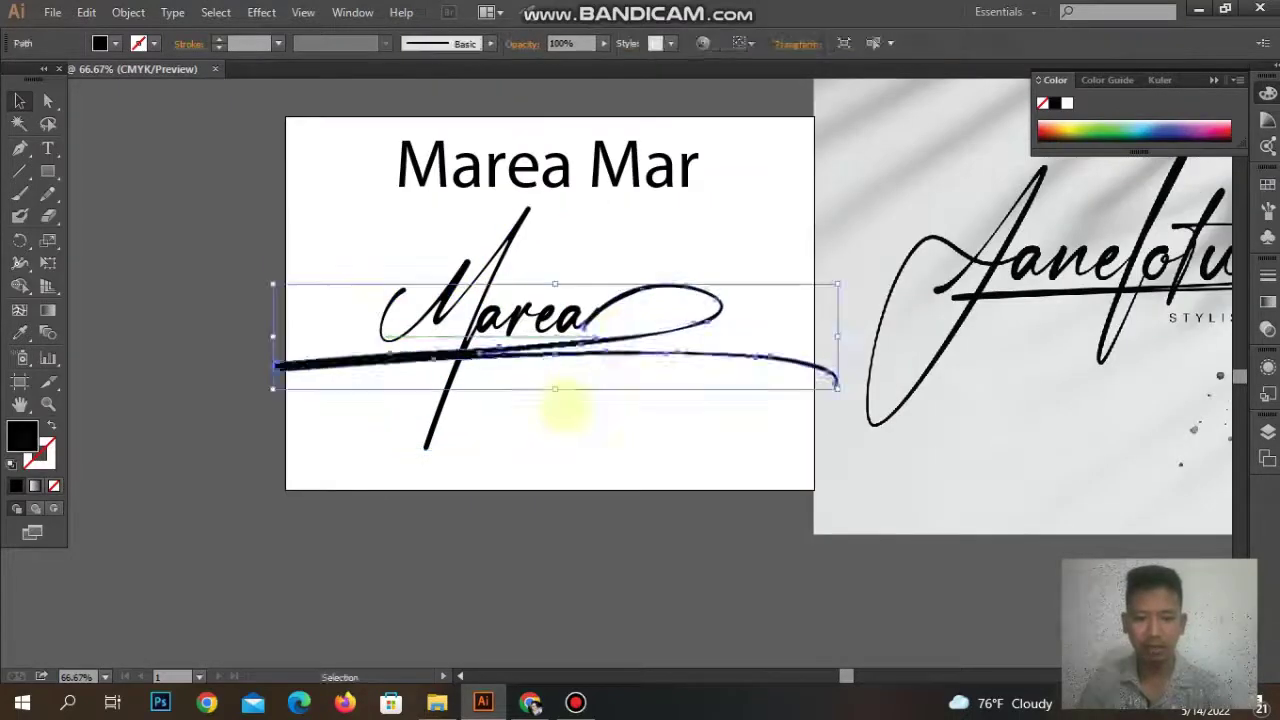
left_click(505, 315)
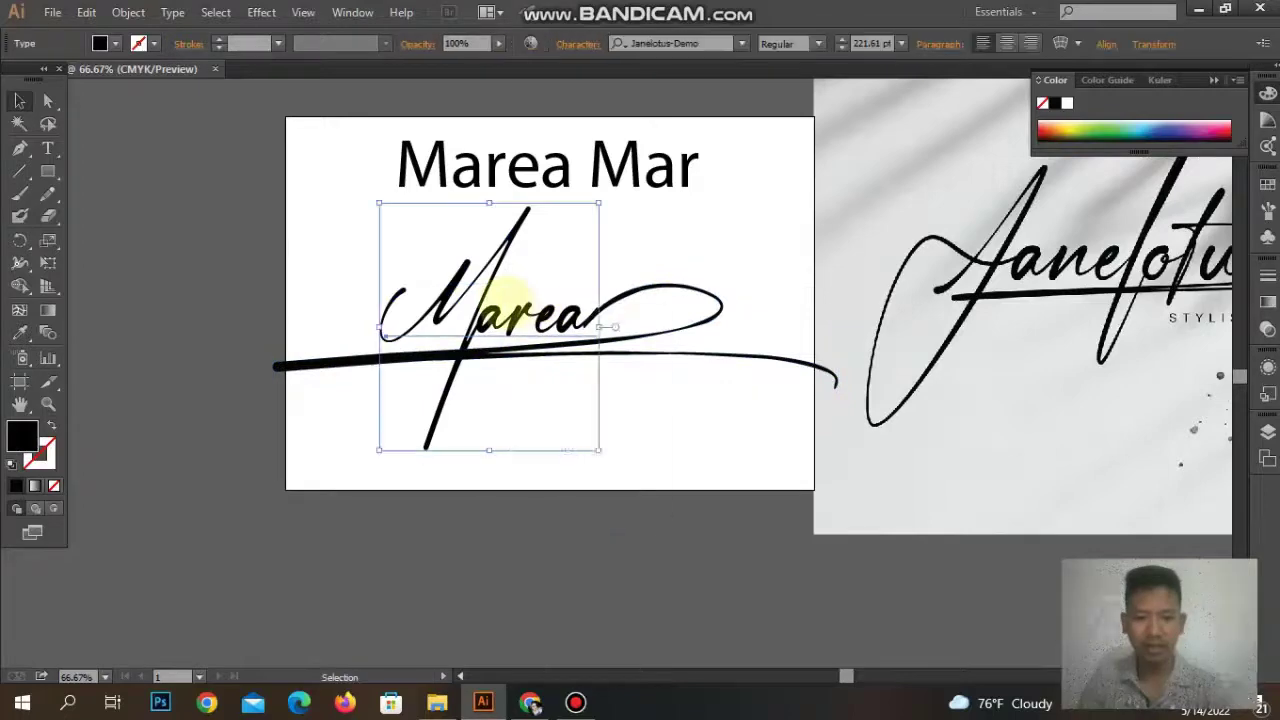
Convert the Marea text to outlines and stretch the swash wider to the right.
right_click(506, 306)
left_click(578, 432)
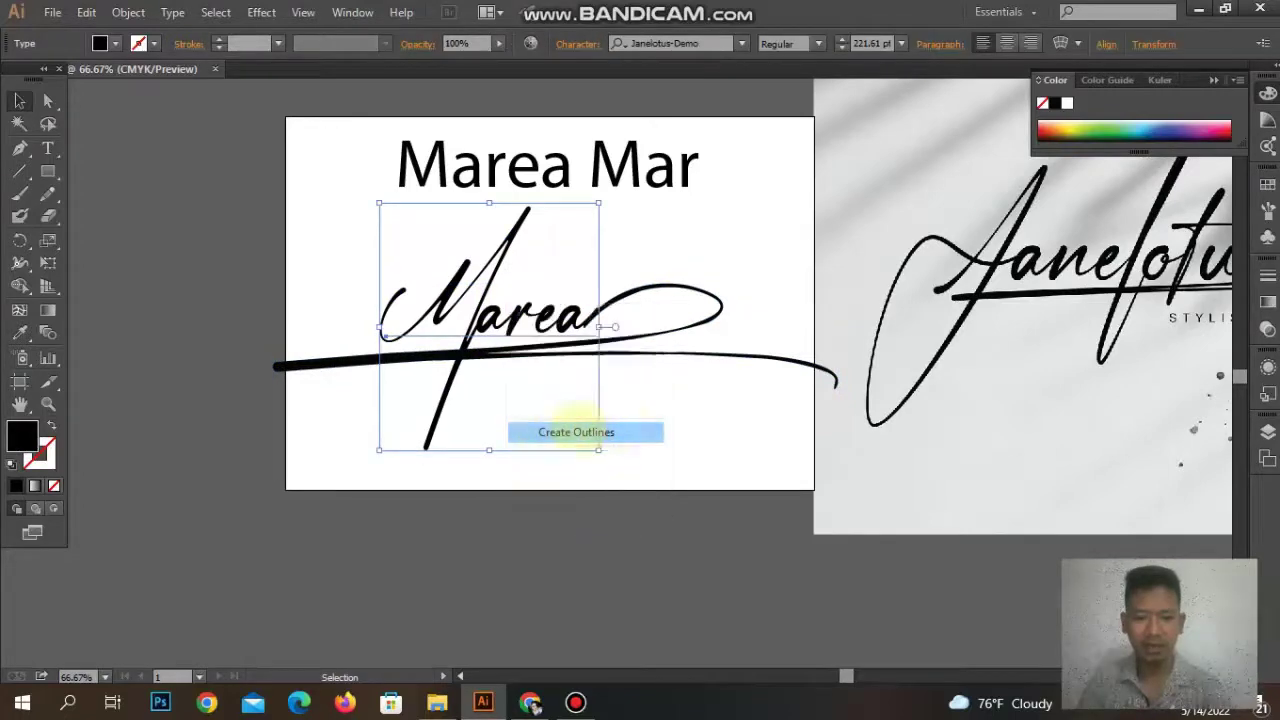
left_click(610, 385)
key("ctrl+equal")
key("ctrl+equal")
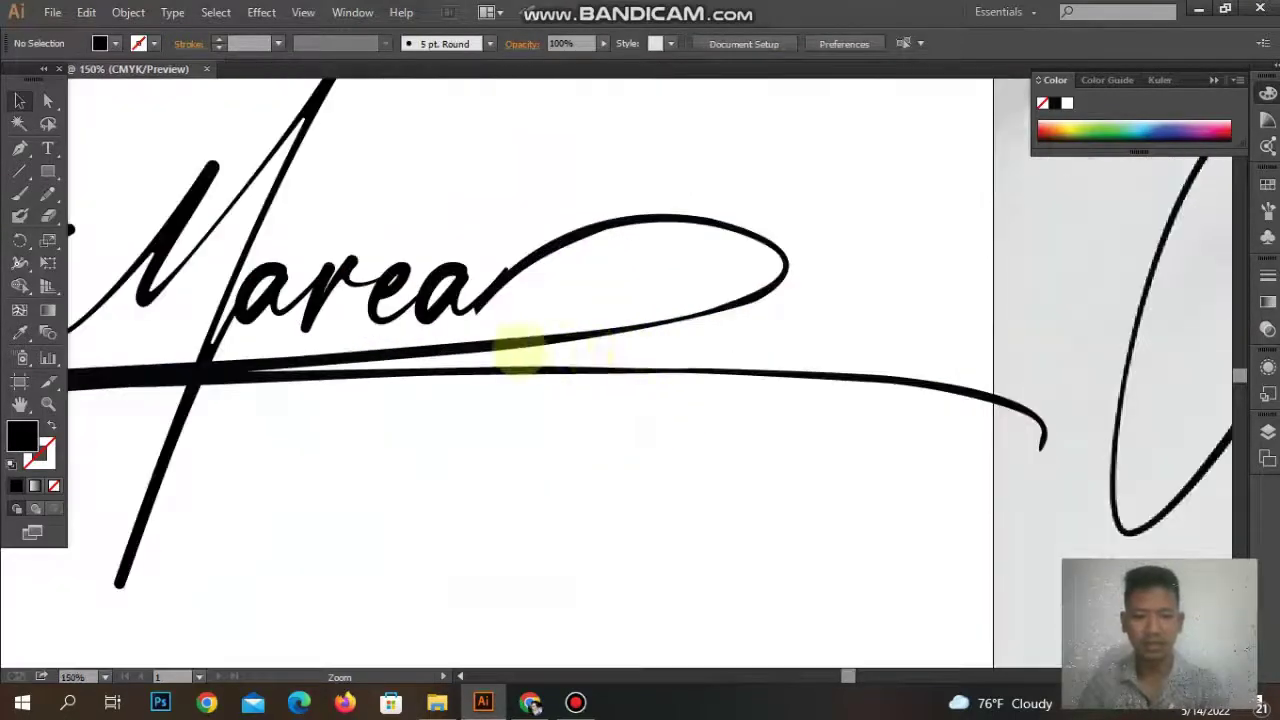
left_click(543, 337)
left_click_drag(1057, 319, 1005, 335)
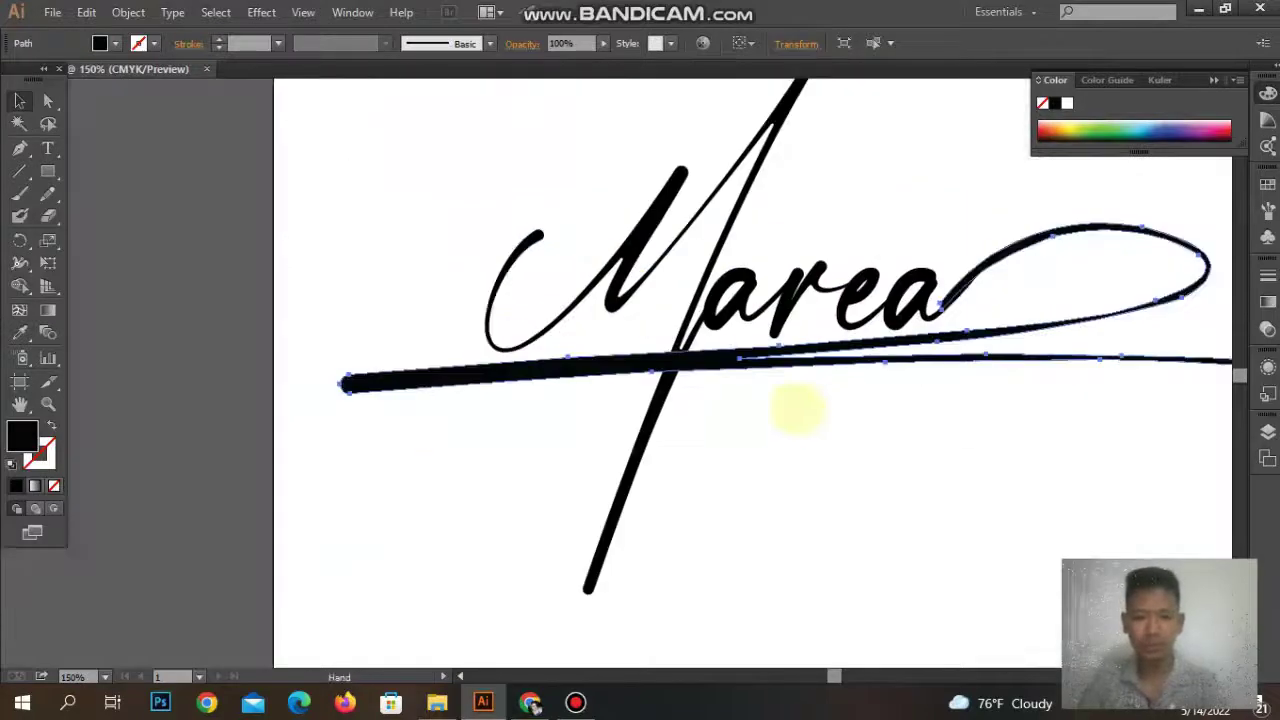
left_click(749, 420)
Unite all signature shapes into one compound path with Pathfinder.
key("ctrl+a")
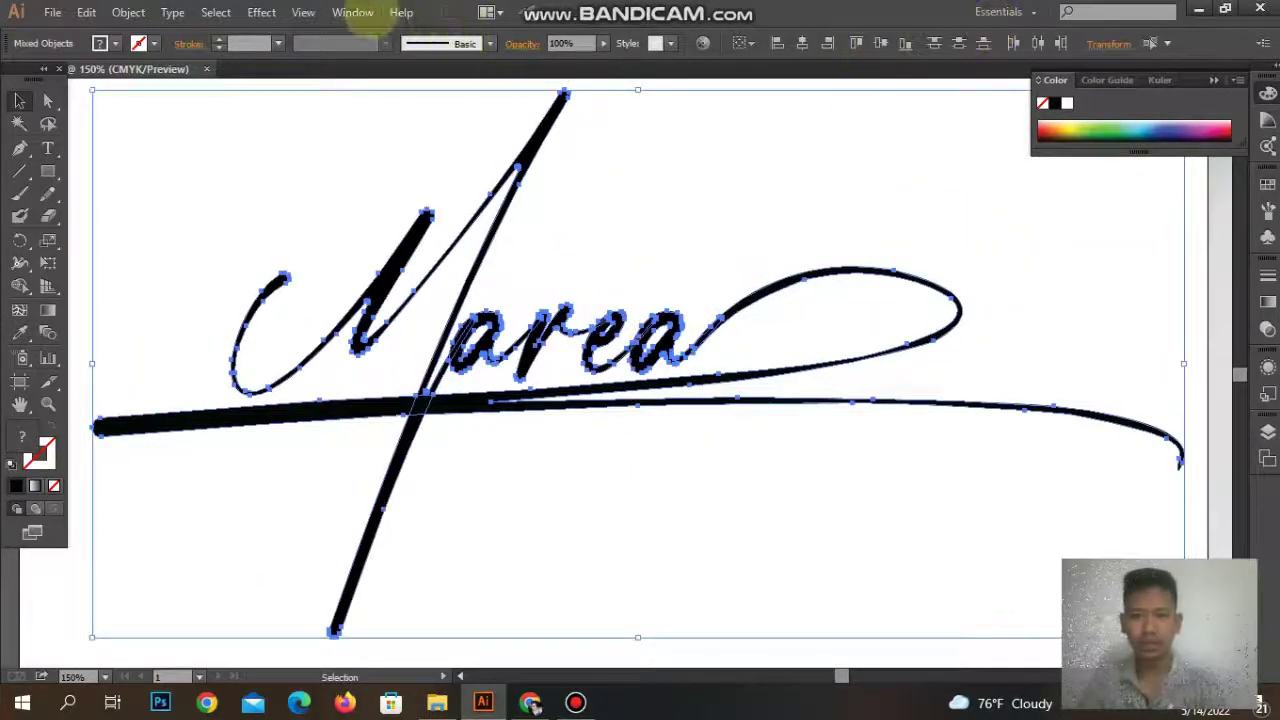
left_click(353, 12)
left_click(440, 586)
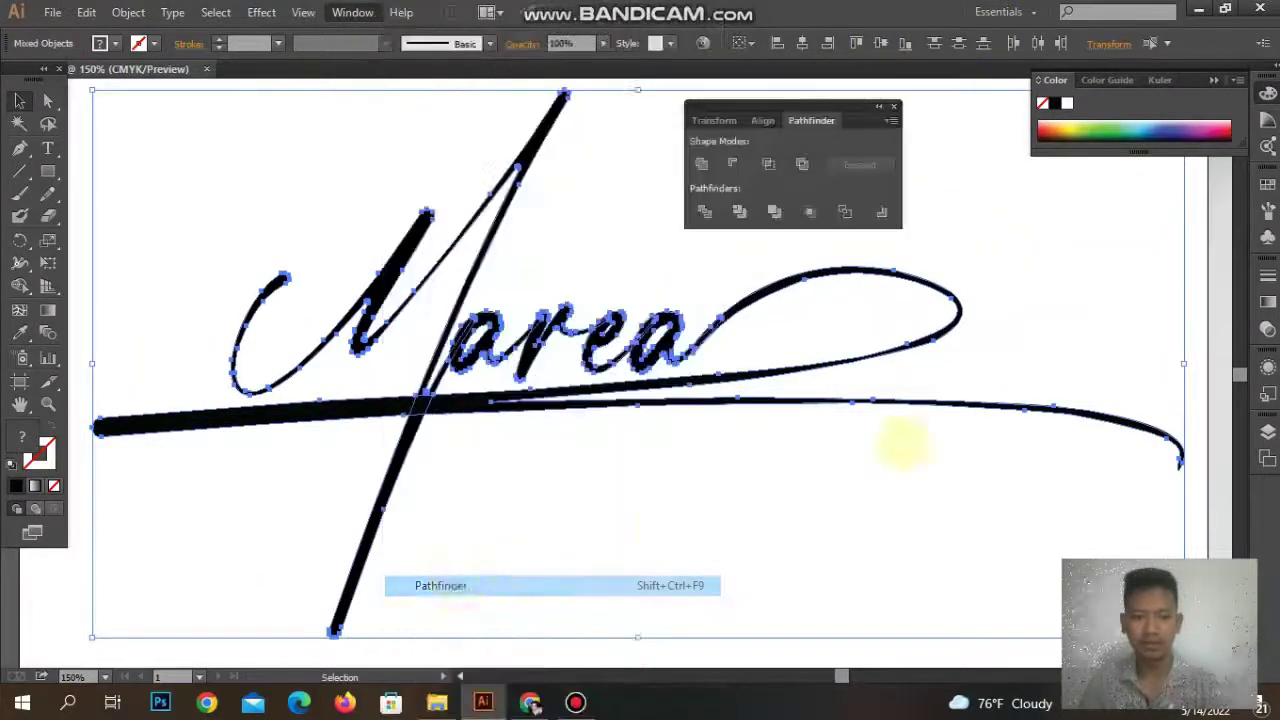
left_click(701, 163)
left_click(613, 258)
Zoom in on the a's join and delete an extra anchor from the swash stroke.
key("z")
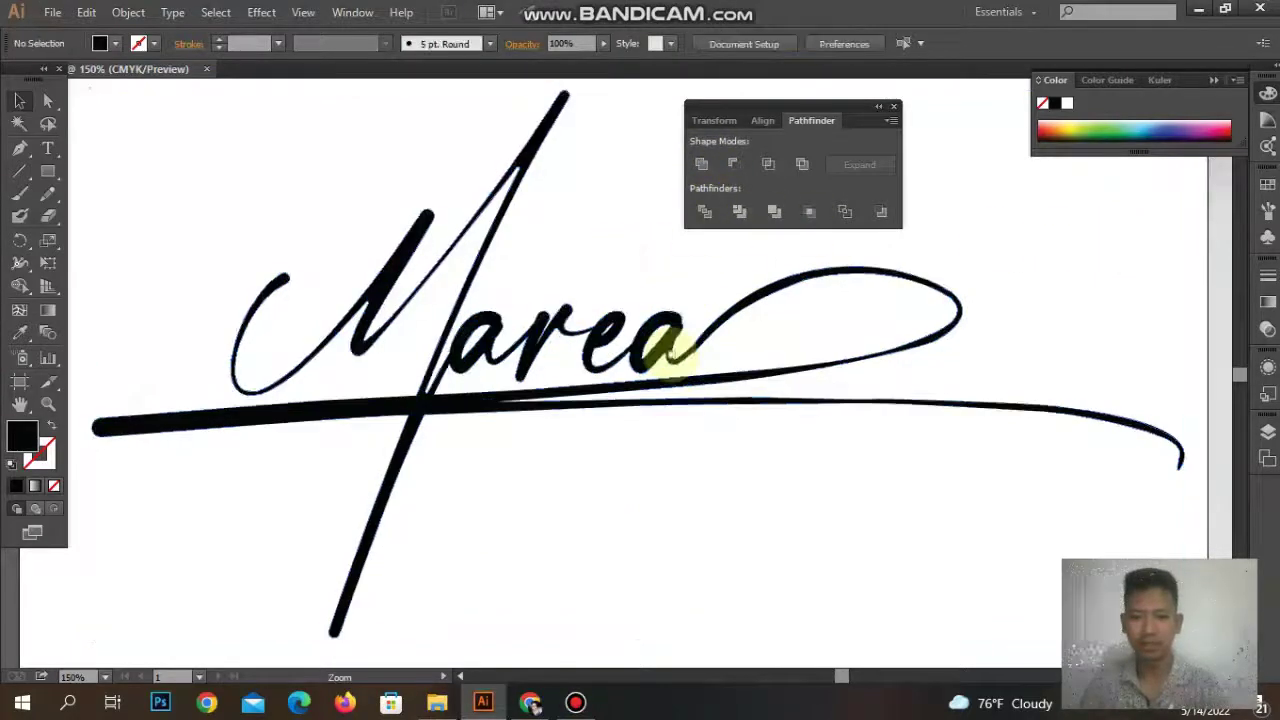
left_click(671, 349)
left_click(651, 386)
left_click(474, 330)
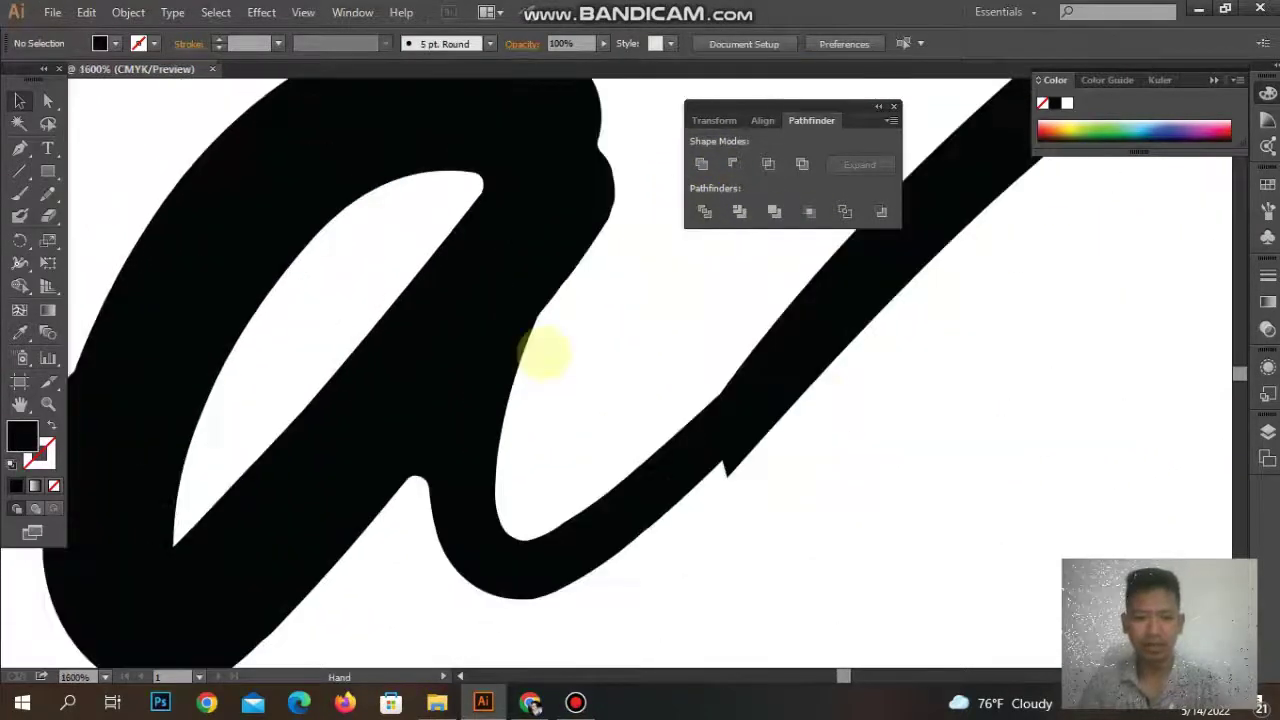
key("v")
left_click(607, 435)
key("p")
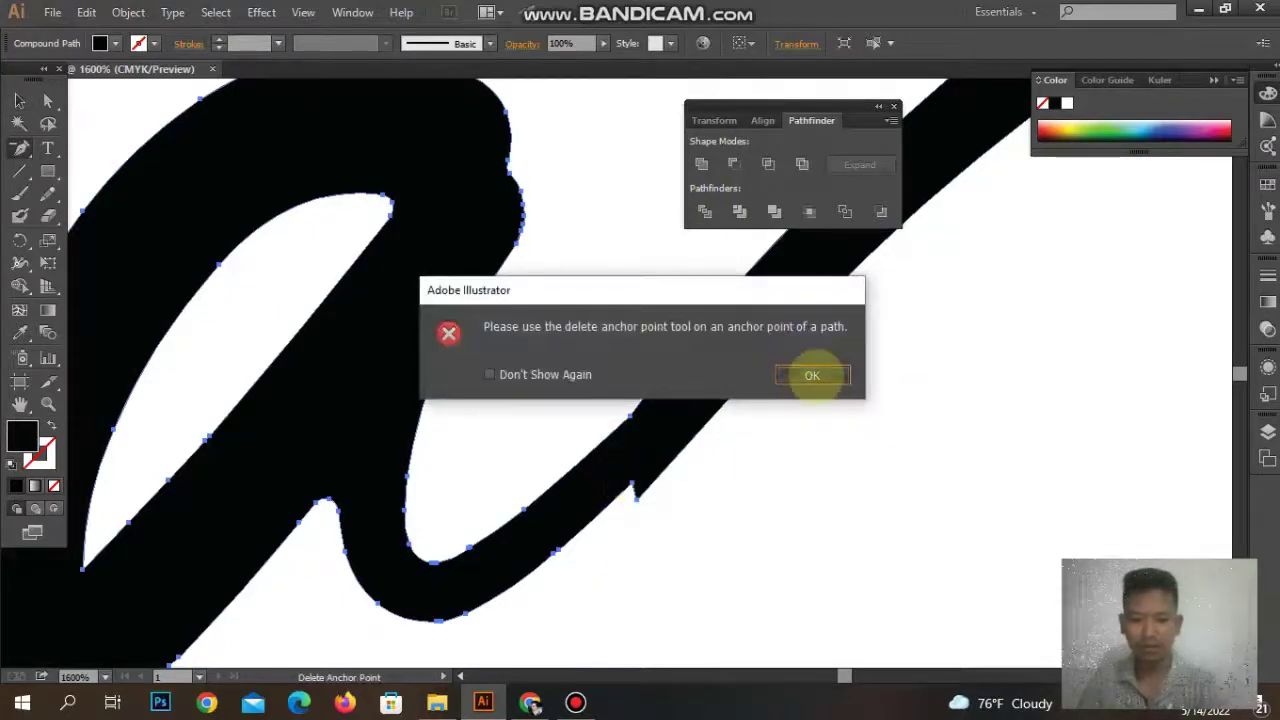
left_click(814, 374)
left_click(632, 490)
scroll(176, 168, "down", 5)
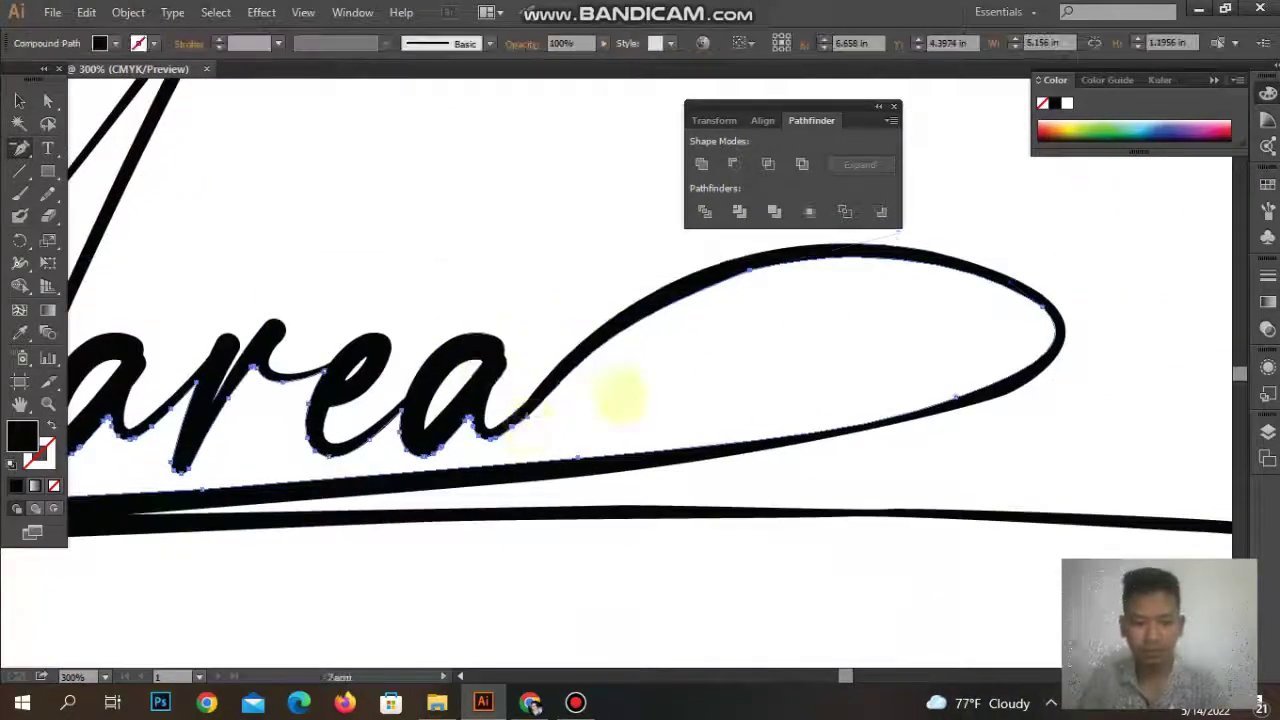
scroll(623, 394, "up", 3)
Move the Pathfinder panel off the artwork and return to the Selection tool.
key("a")
left_click(398, 392)
scroll(271, 143, "down", 2)
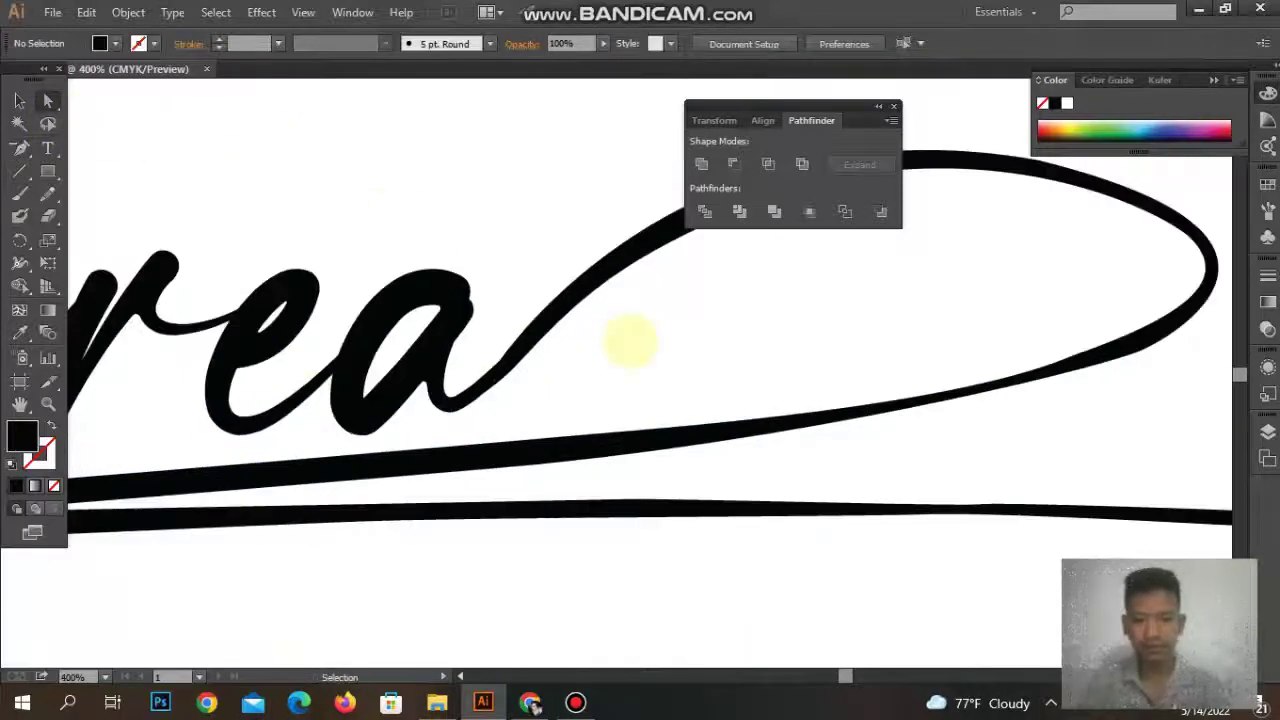
scroll(629, 337, "down", 3)
left_click_drag(857, 114, 1180, 100)
scroll(866, 228, "down", 2)
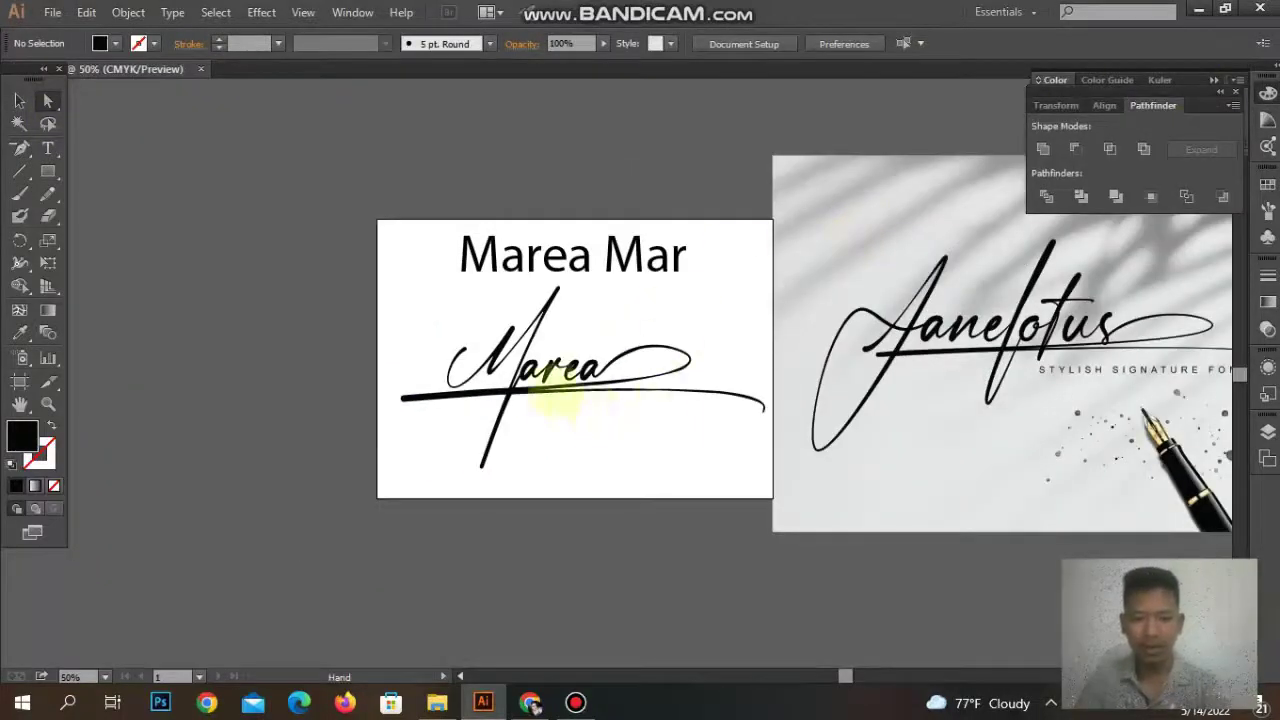
left_click(19, 123)
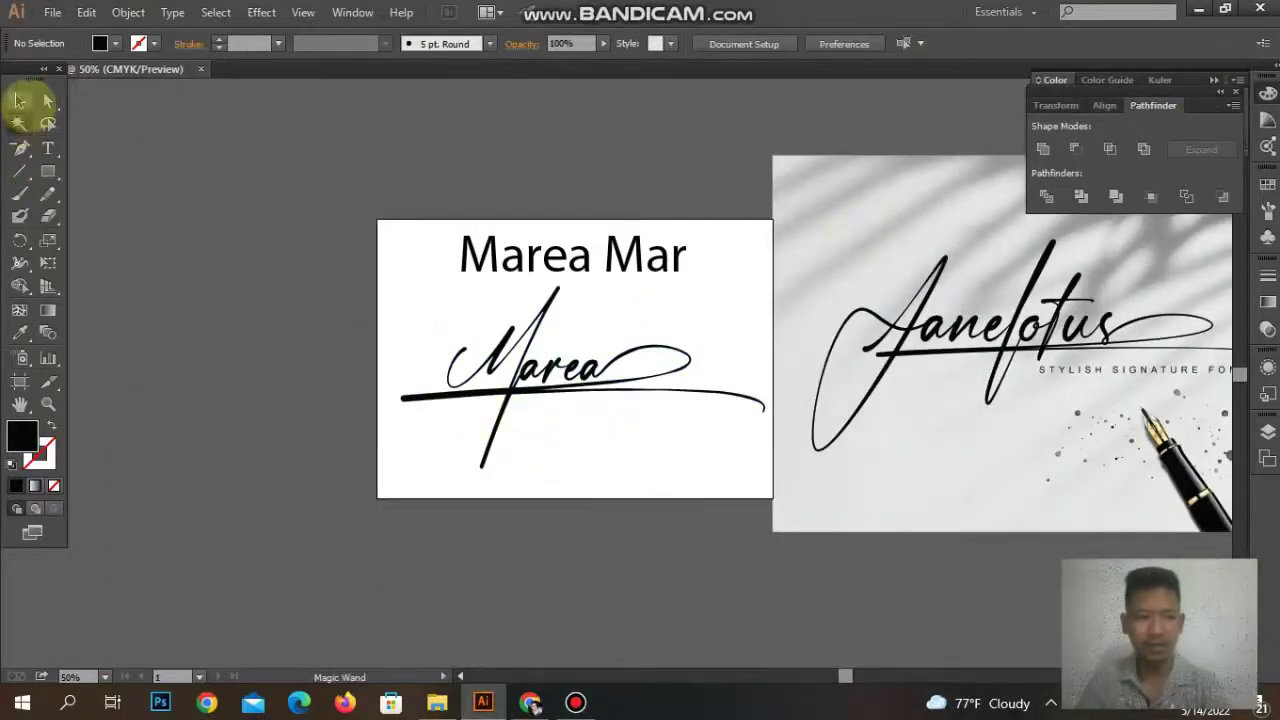
left_click(19, 100)
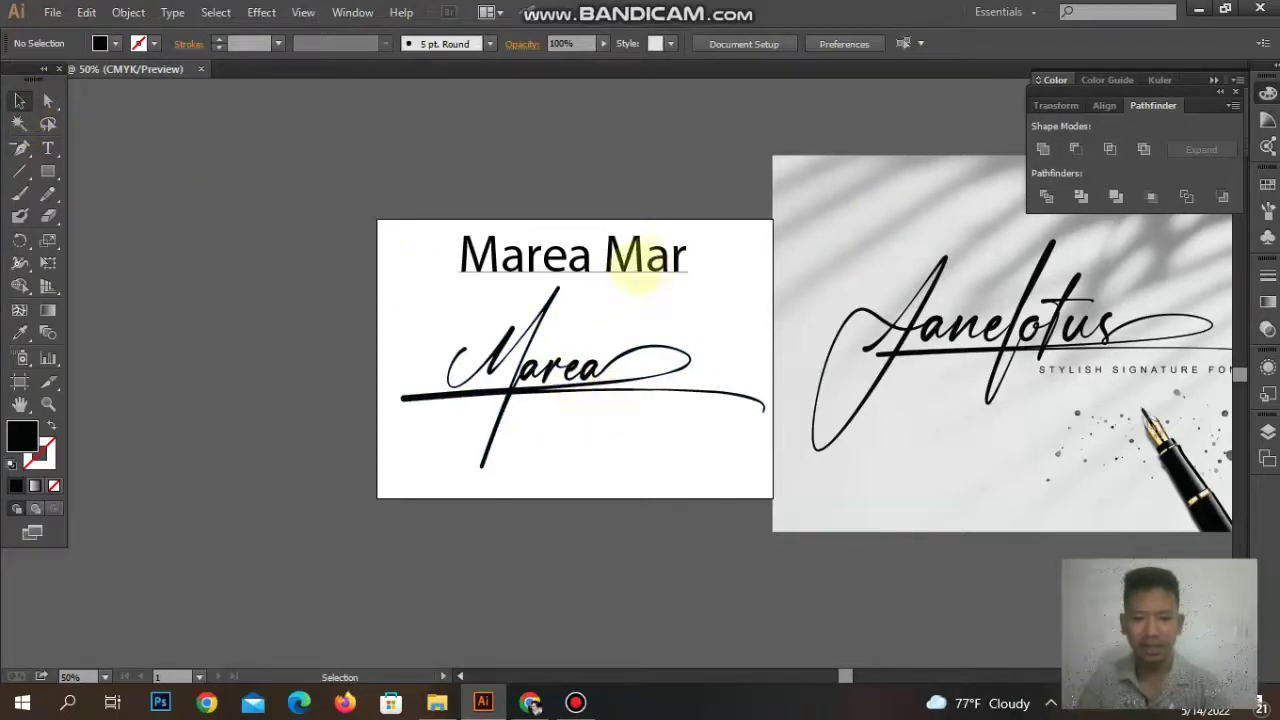
Copy the word Mar from the heading and paste it below the script Marea.
double_click(605, 252)
left_click_drag(603, 252, 692, 256)
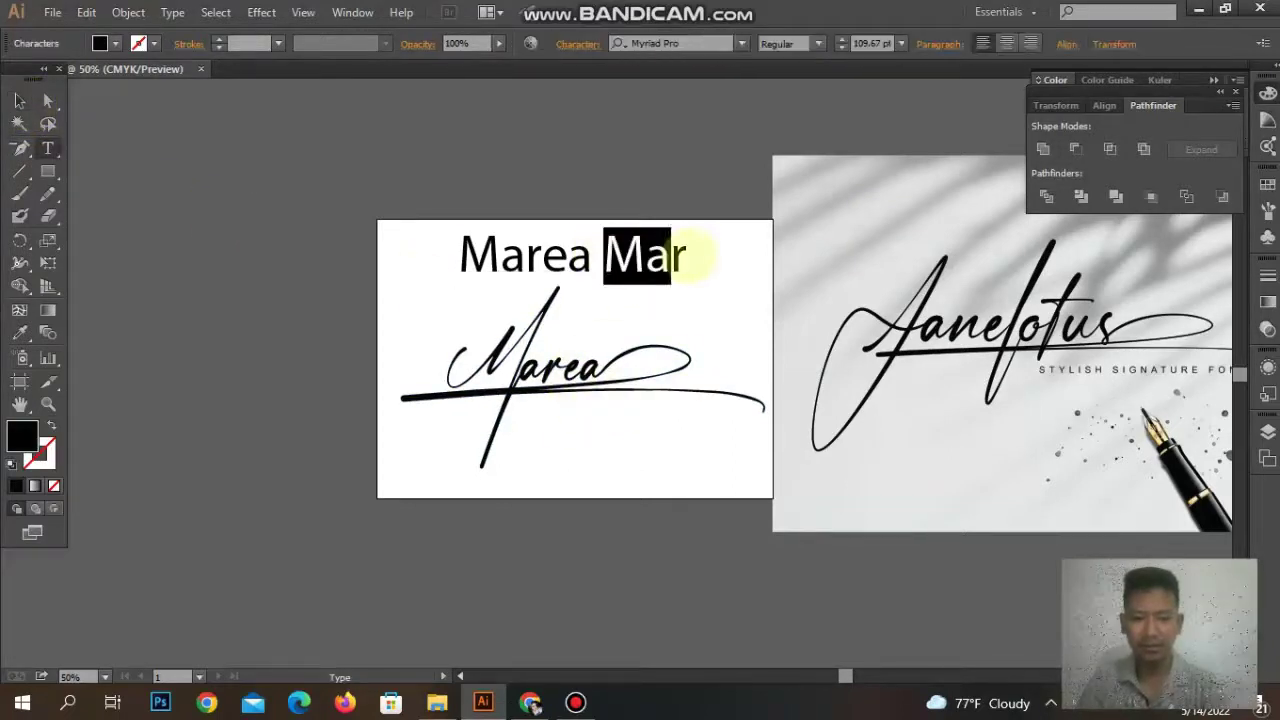
left_click(19, 100)
left_click(686, 406)
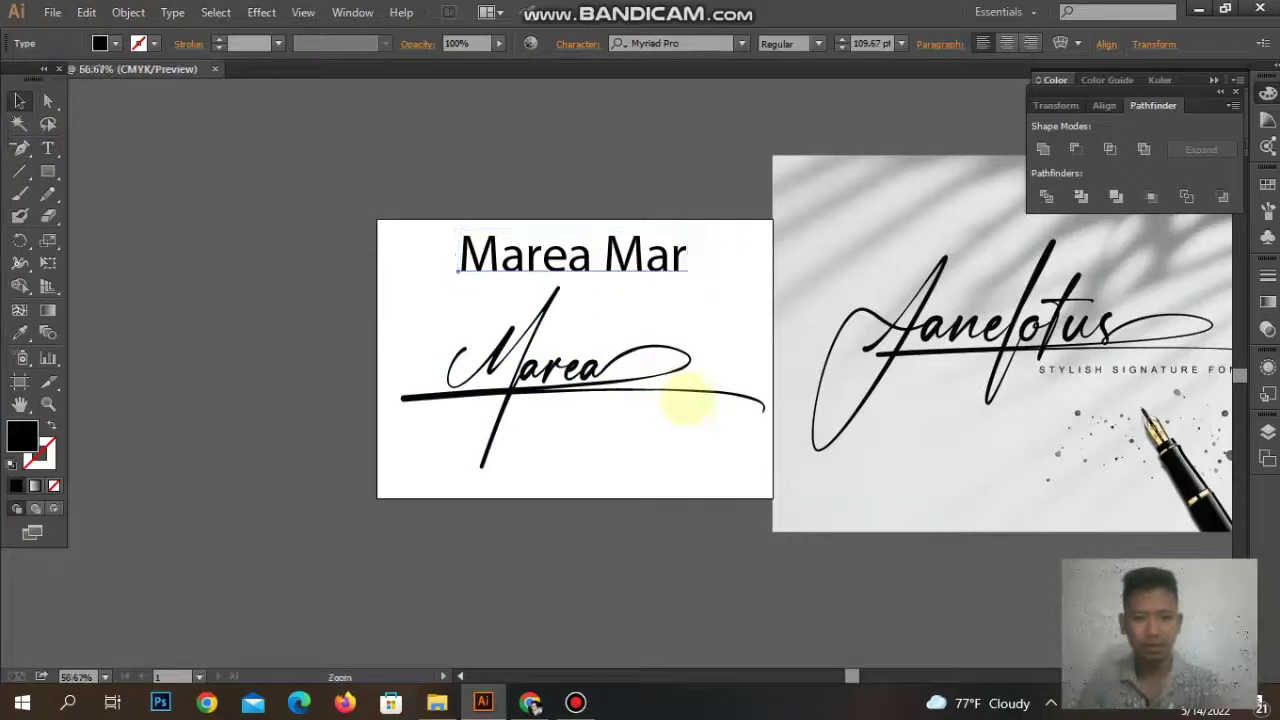
key("ctrl+1")
key("ctrl+v")
left_click_drag(607, 398, 337, 400)
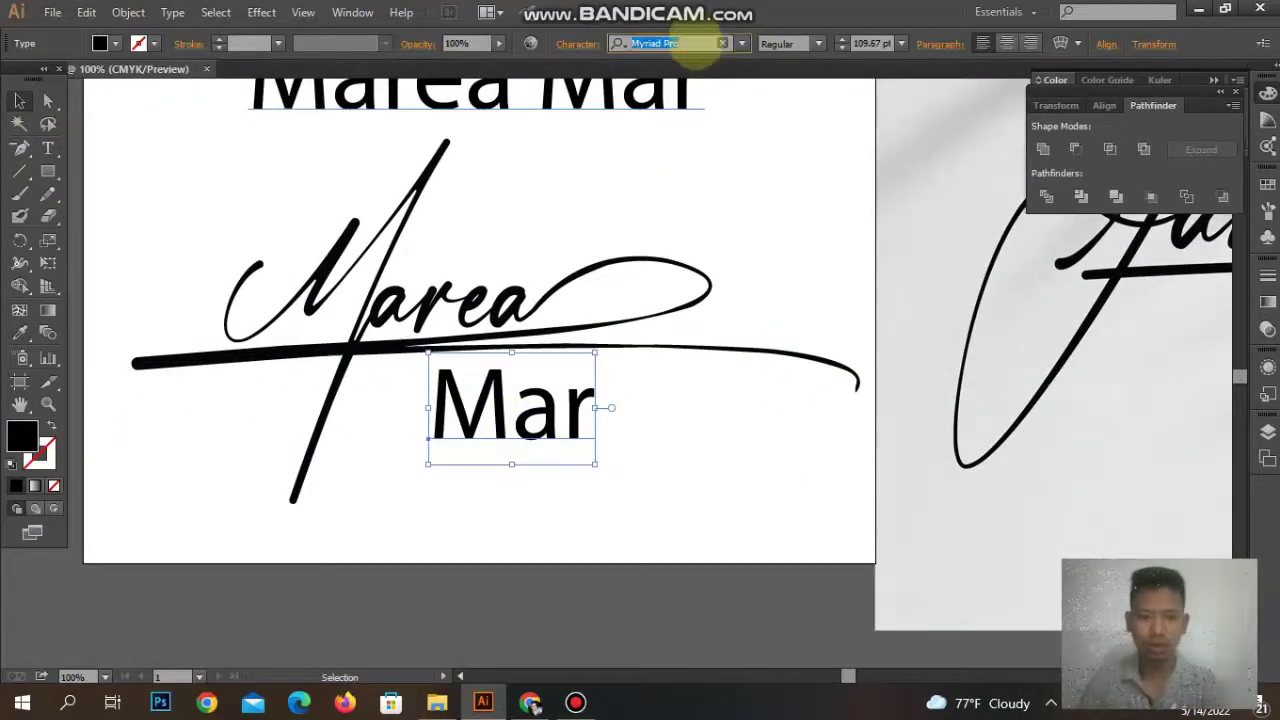
Set Mar to Nexa Bold, 58 pt, all caps, with 500 tracking.
type("nexa")
left_click(670, 93)
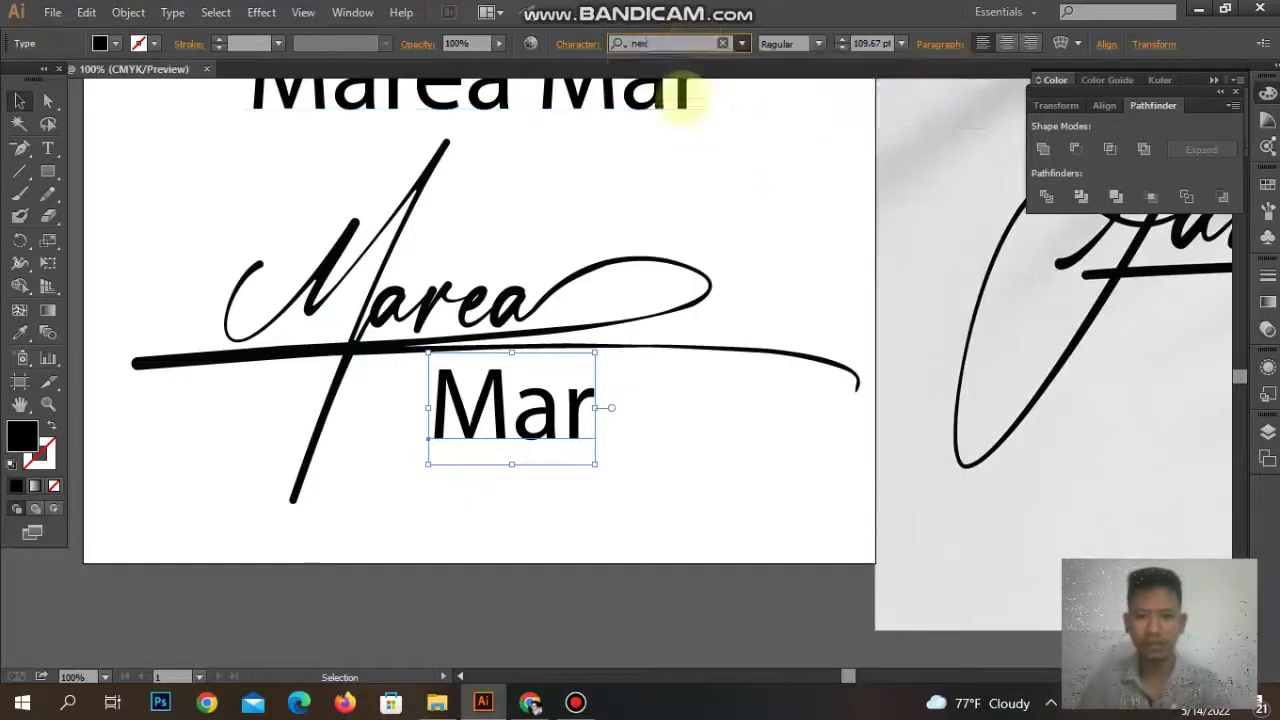
left_click_drag(471, 408, 462, 396)
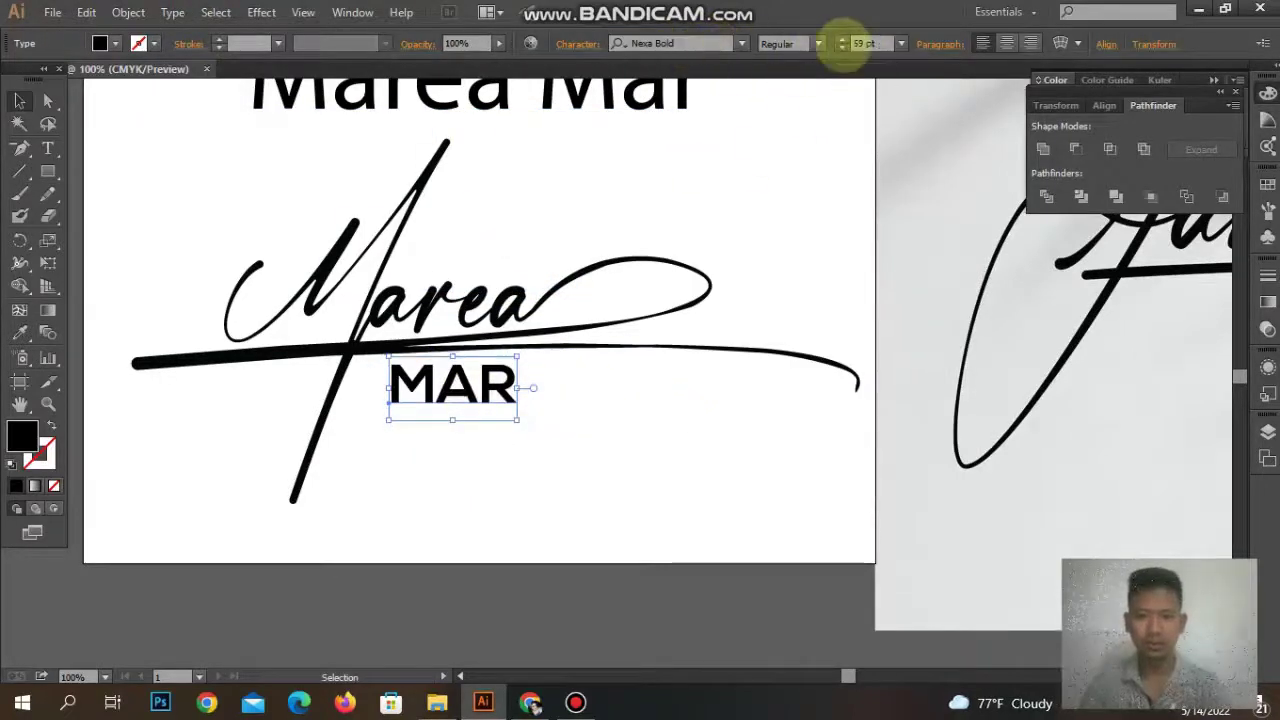
left_click(842, 48)
key("ctrl+t")
left_click(818, 262)
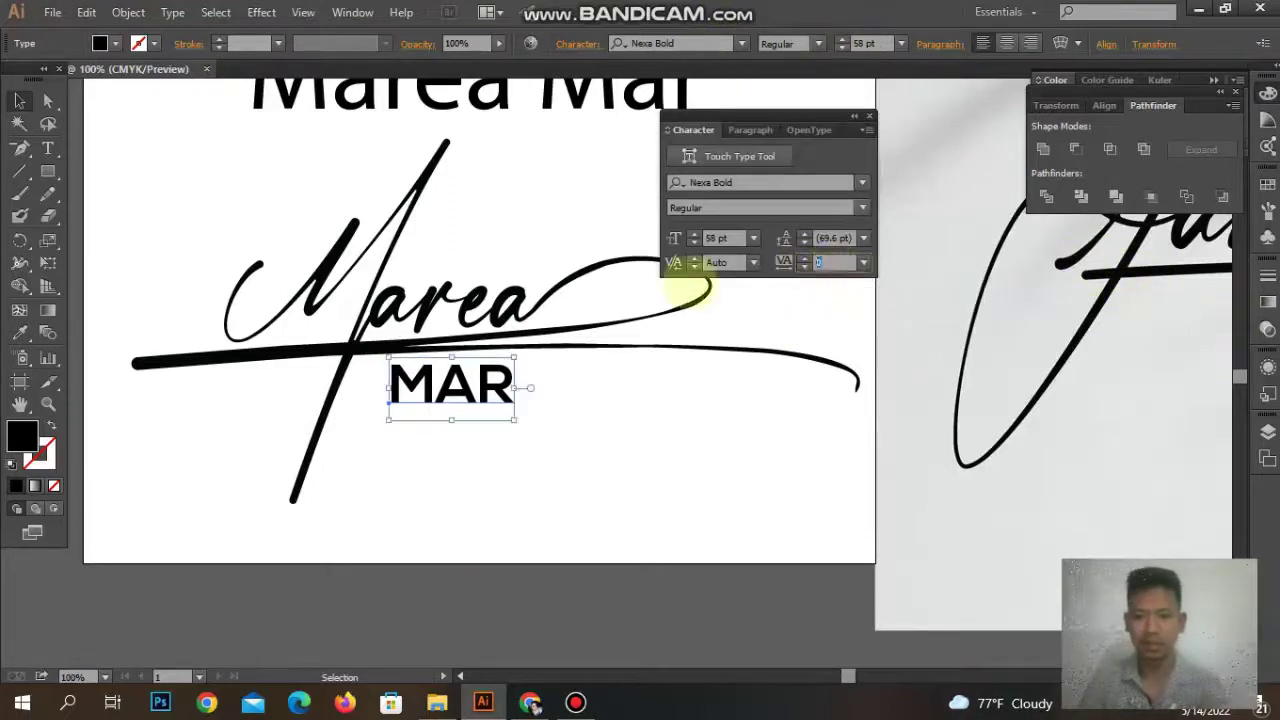
type("500")
key("Return")
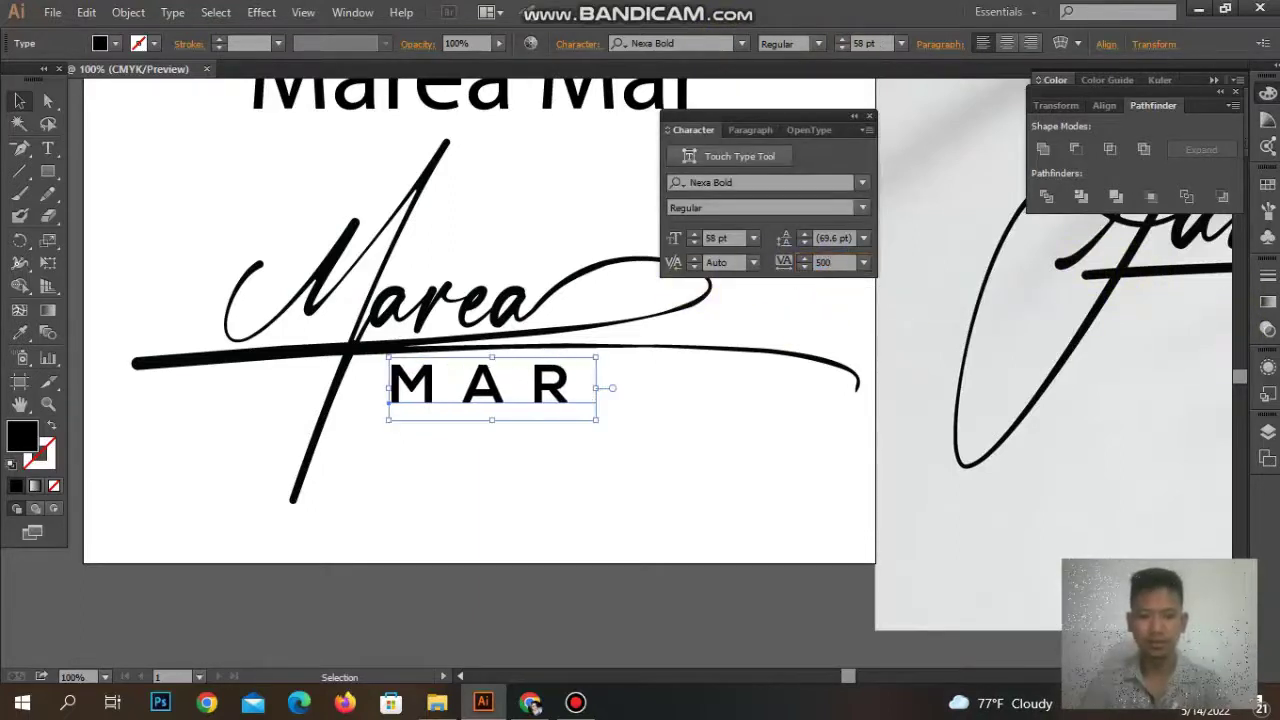
Convert MAR to outlines and nudge it into place under the Marea swash.
right_click(586, 372)
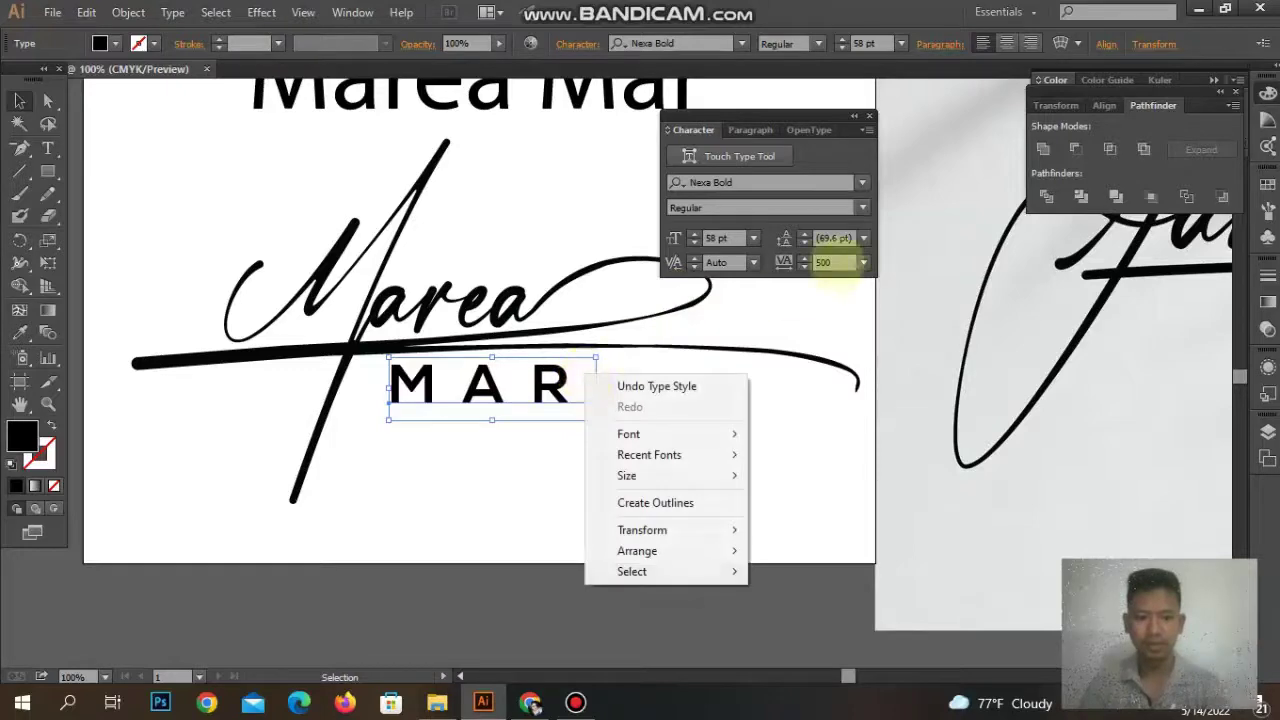
left_click(640, 502)
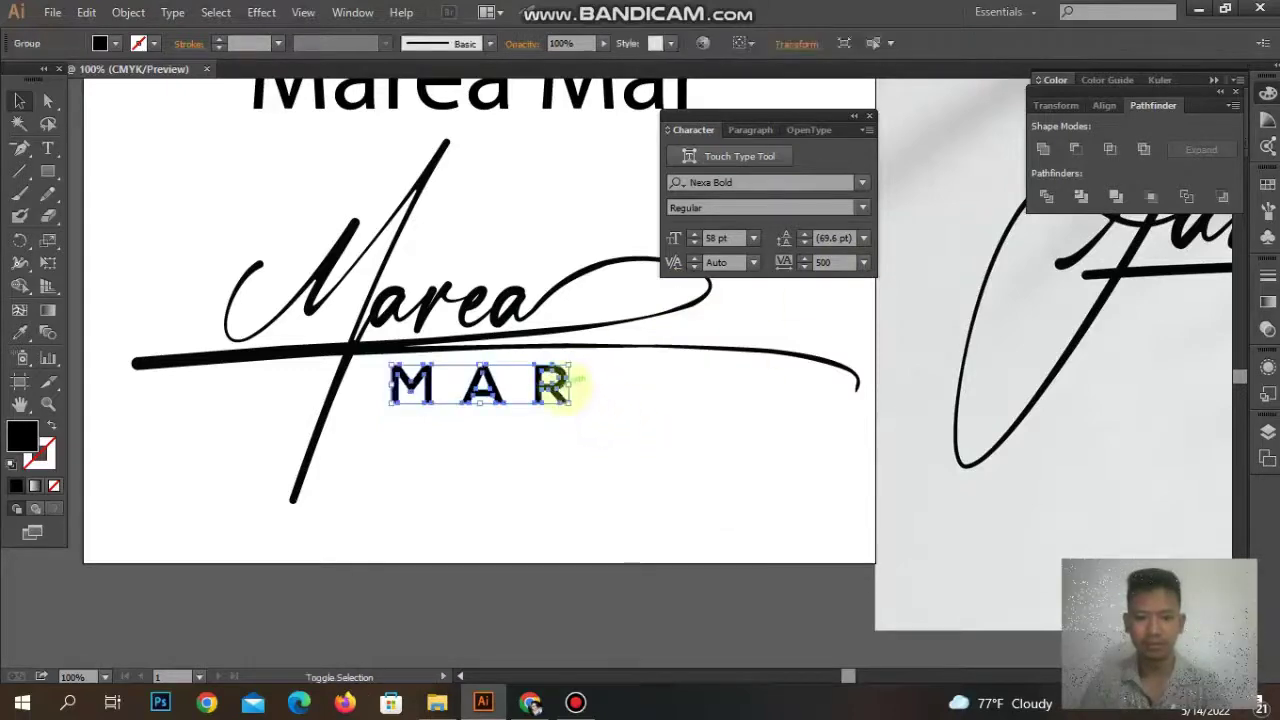
key("ctrl+z")
key("ctrl+z")
key("ctrl+shift+a")
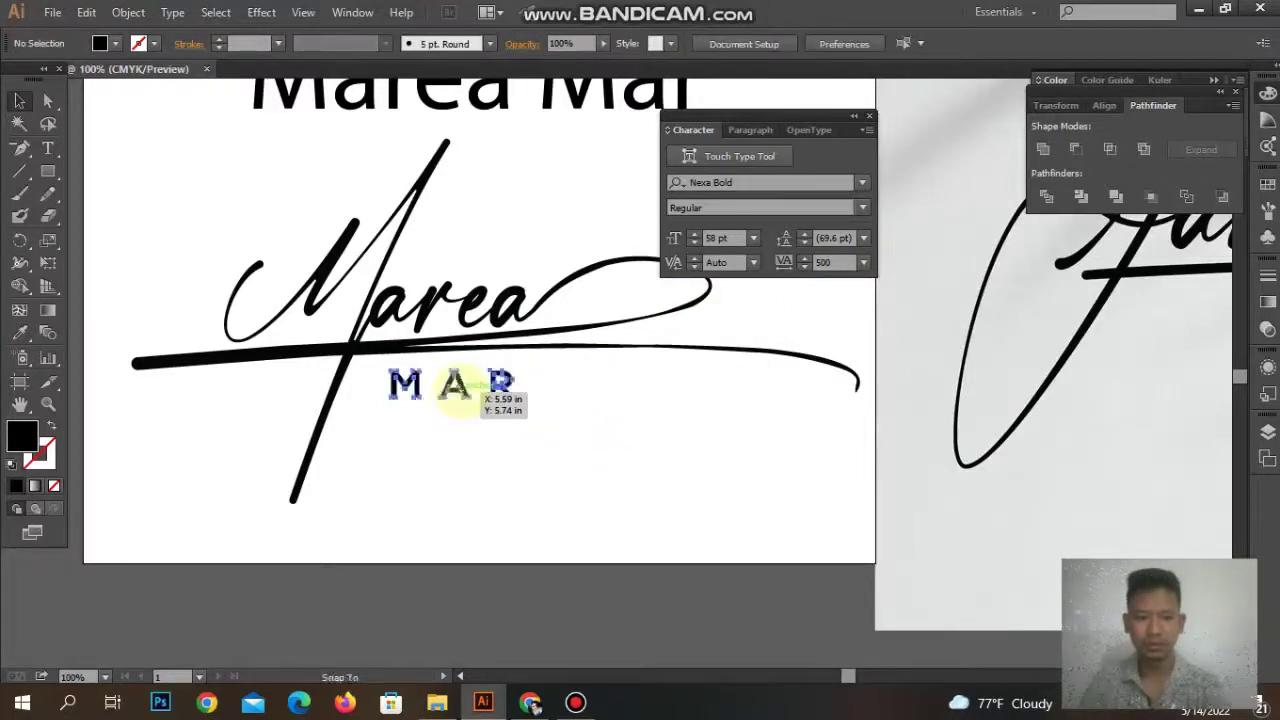
left_click_drag(457, 390, 521, 394)
left_click(522, 398)
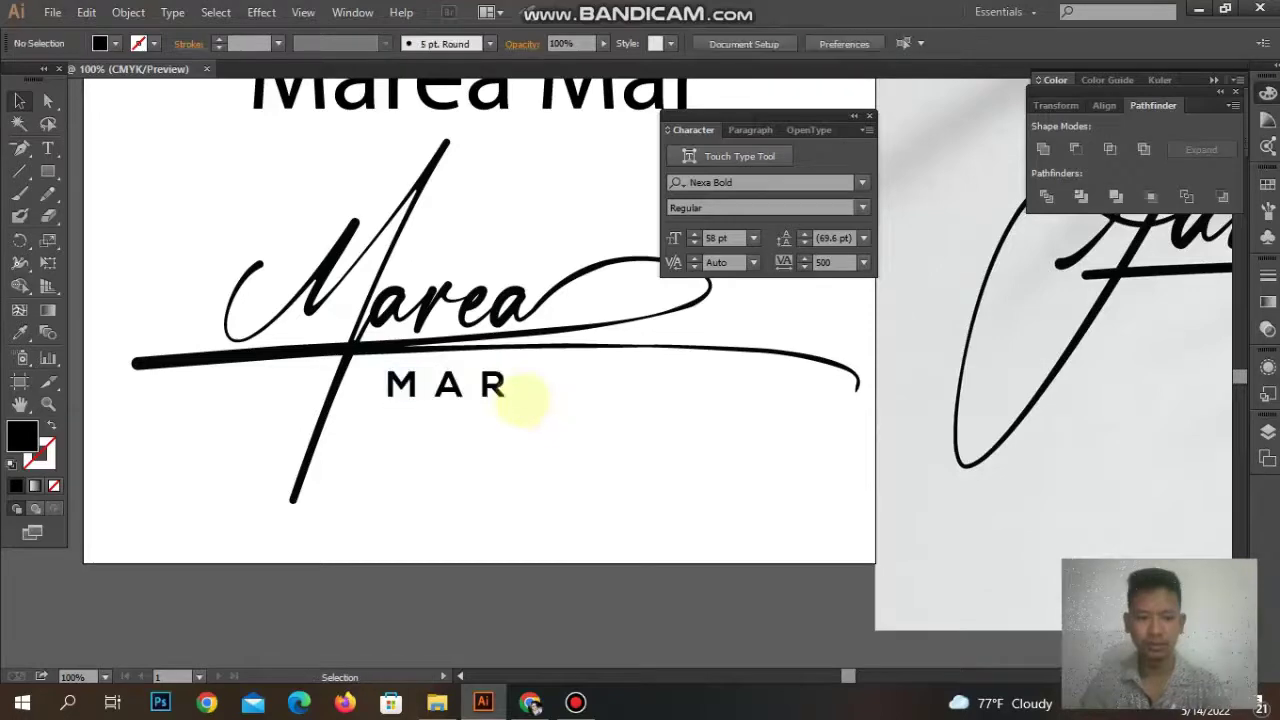
key("ctrl+minus")
key("ctrl+minus")
mouse_move(547, 422)
left_mouse_down()
mouse_move(543, 486)
mouse_move(523, 457)
mouse_move(502, 475)
left_mouse_up()
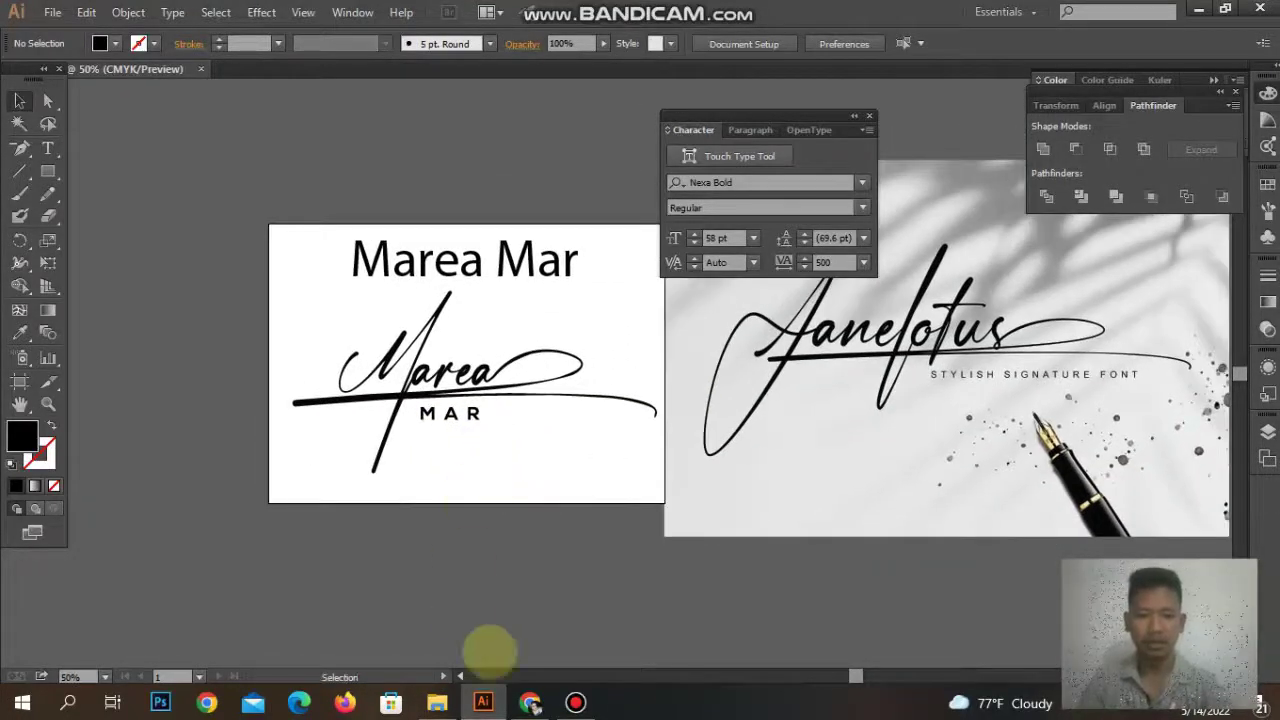
Select the client's description paragraph in the Freelancer Marea Mar contest brief.
left_click(530, 703)
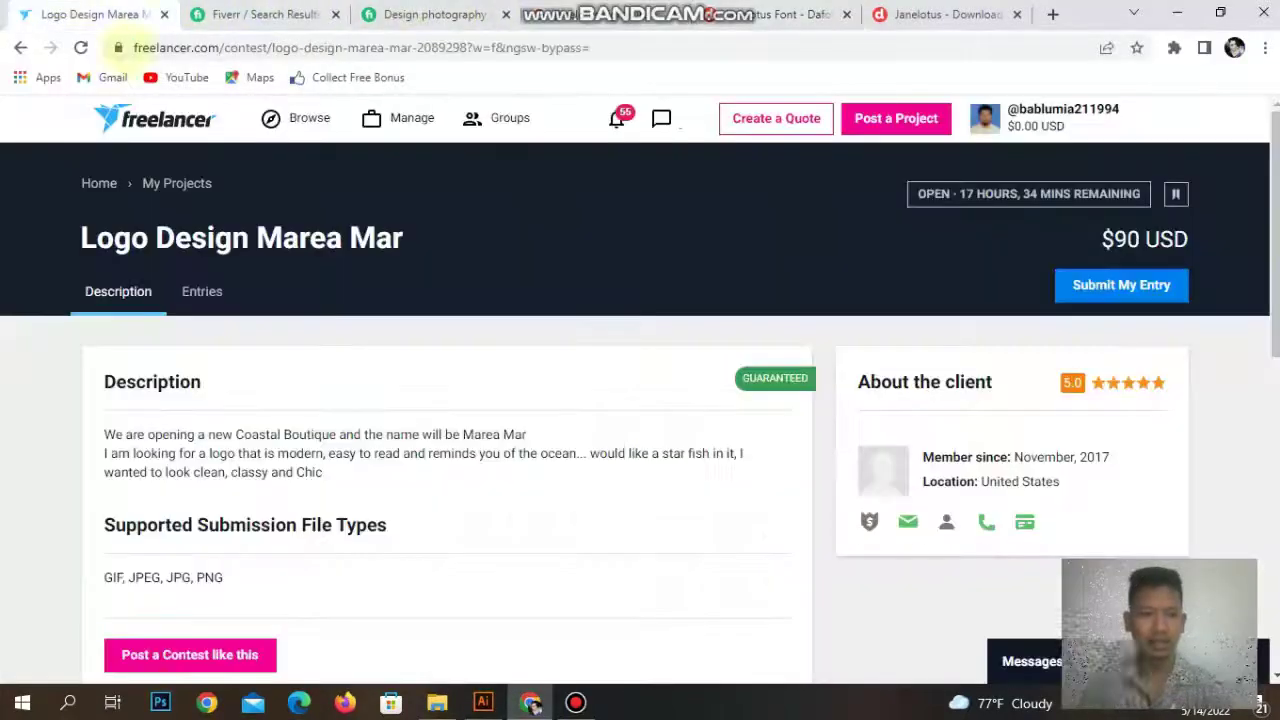
left_click(90, 14)
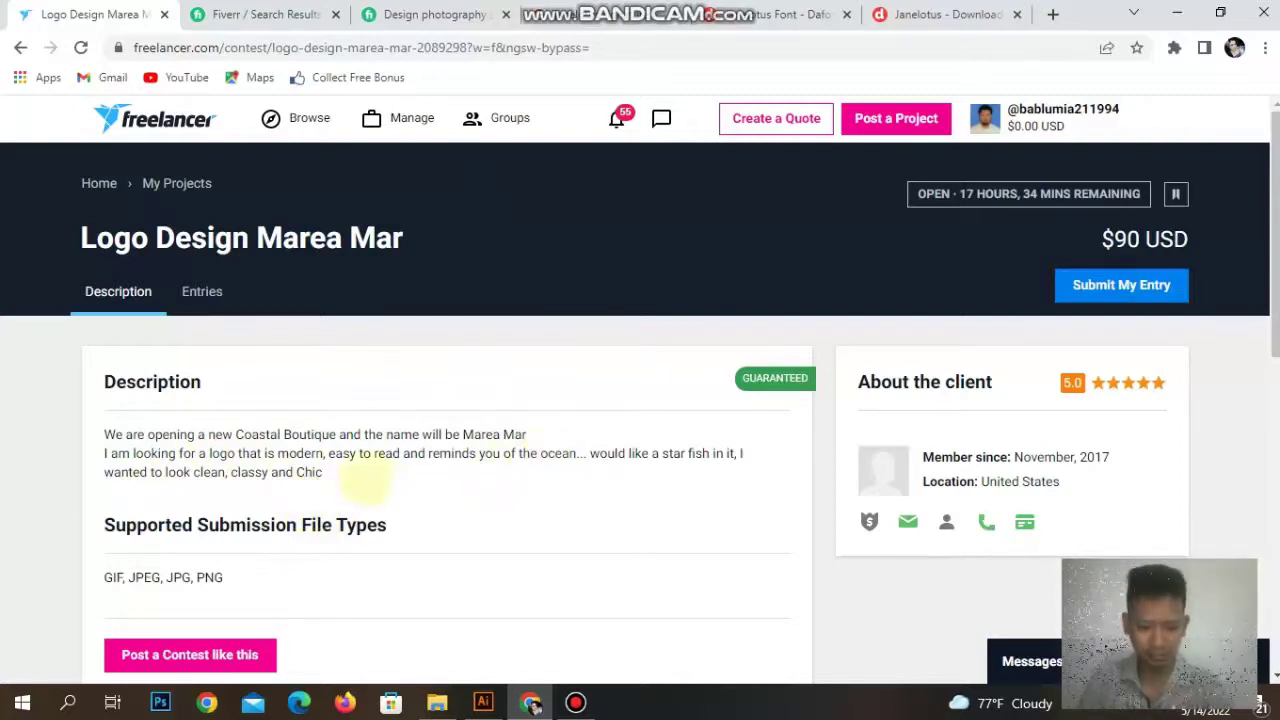
left_click_drag(322, 526, 124, 434)
left_click(330, 450)
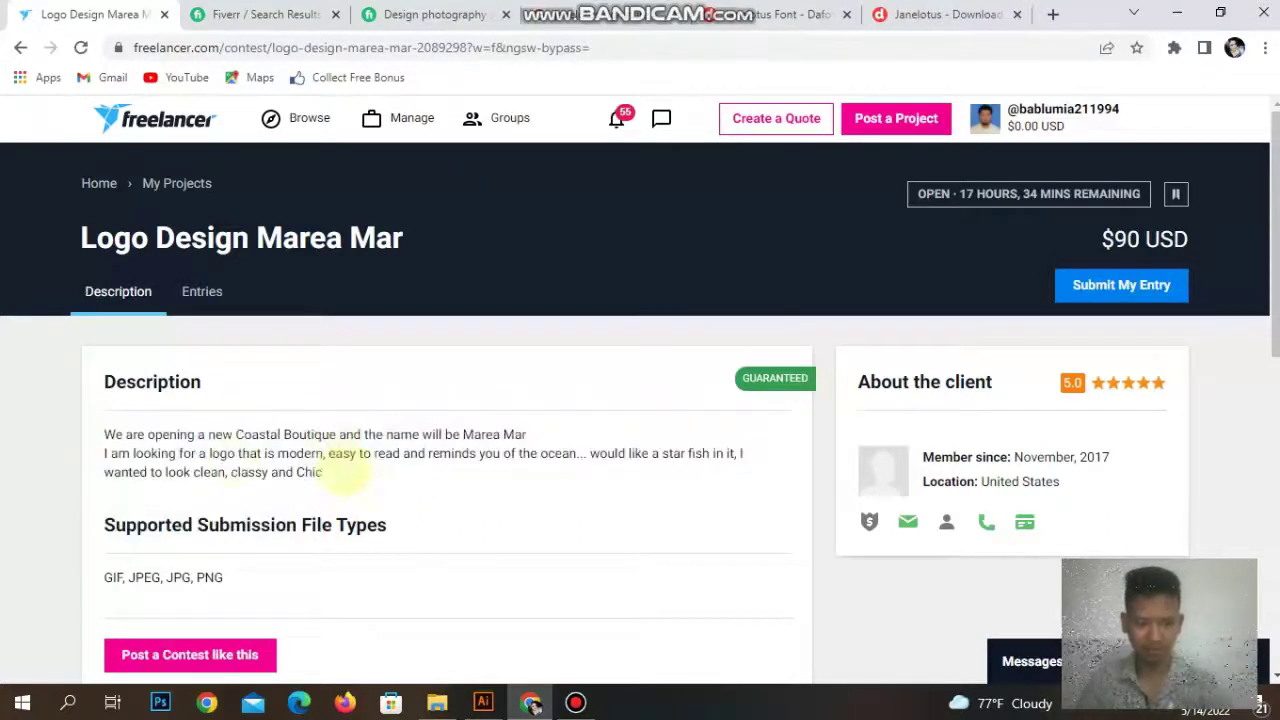
left_click_drag(323, 474, 112, 436)
left_click(470, 14)
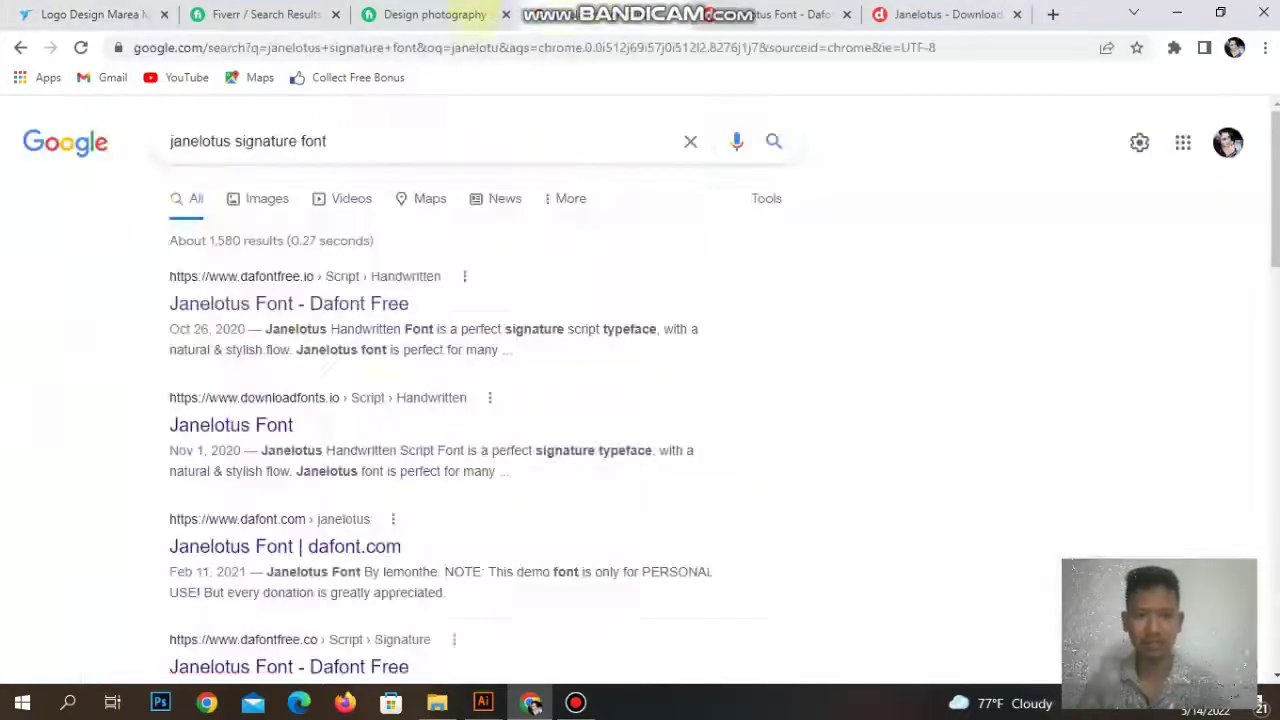
left_click(557, 47)
Paste the 223-character brief into translate.google.com for an English-to-Bengali translation.
type("t")
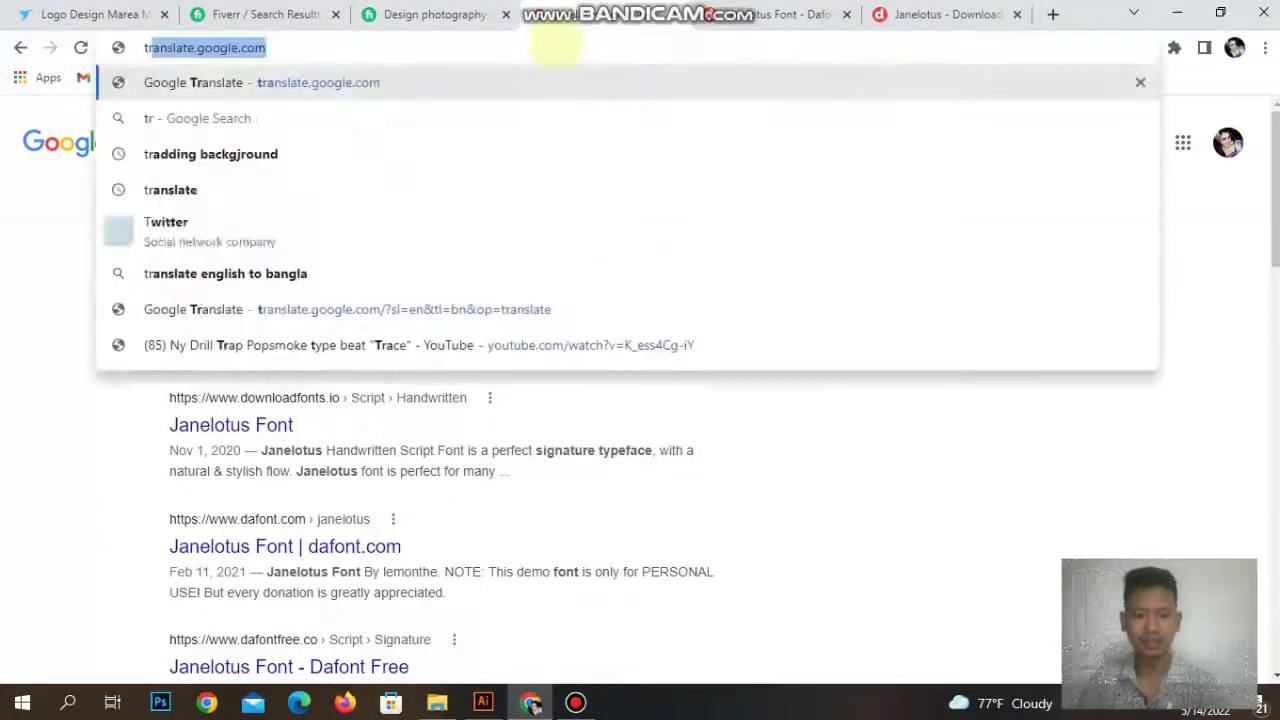
type("ranslate.google.com")
key("Return")
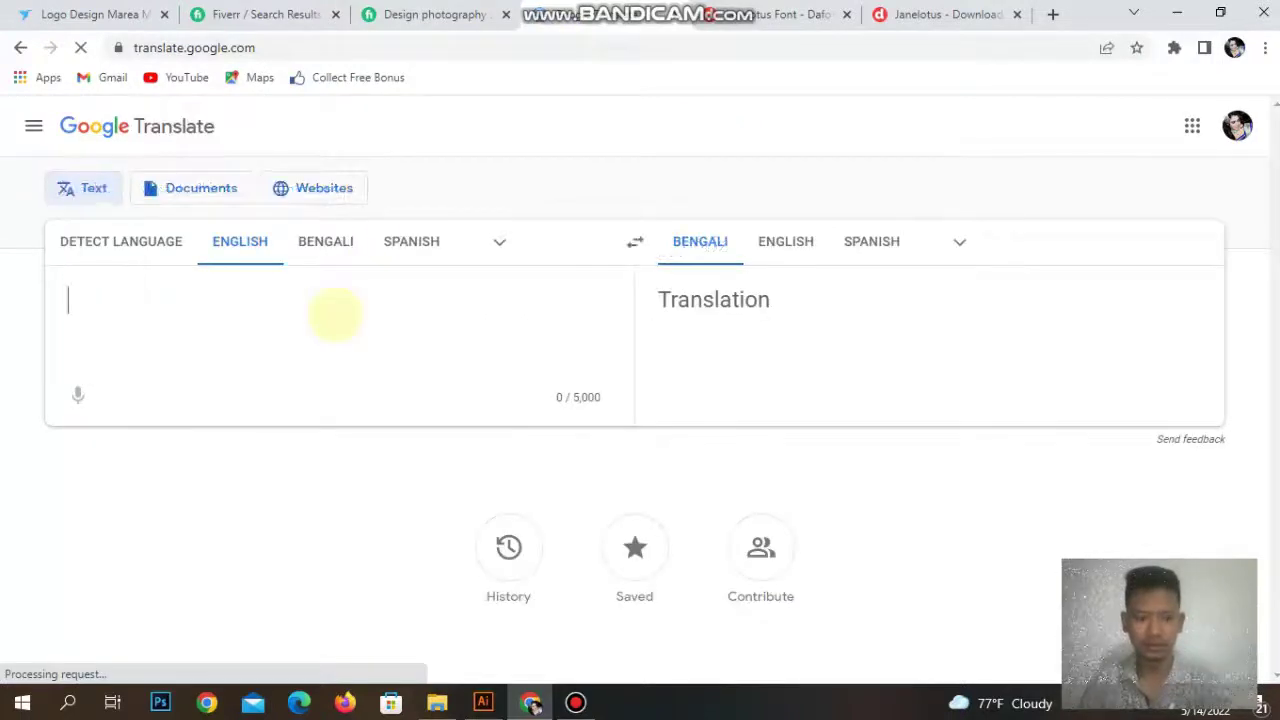
type("We are opening a new Coastal Boutique and the name will be Marea Mar I am looking for a logo that is modern, easy to read and reminds you of the ocean... would like a star fish in it, I wanted to look clean, classy and Chic")
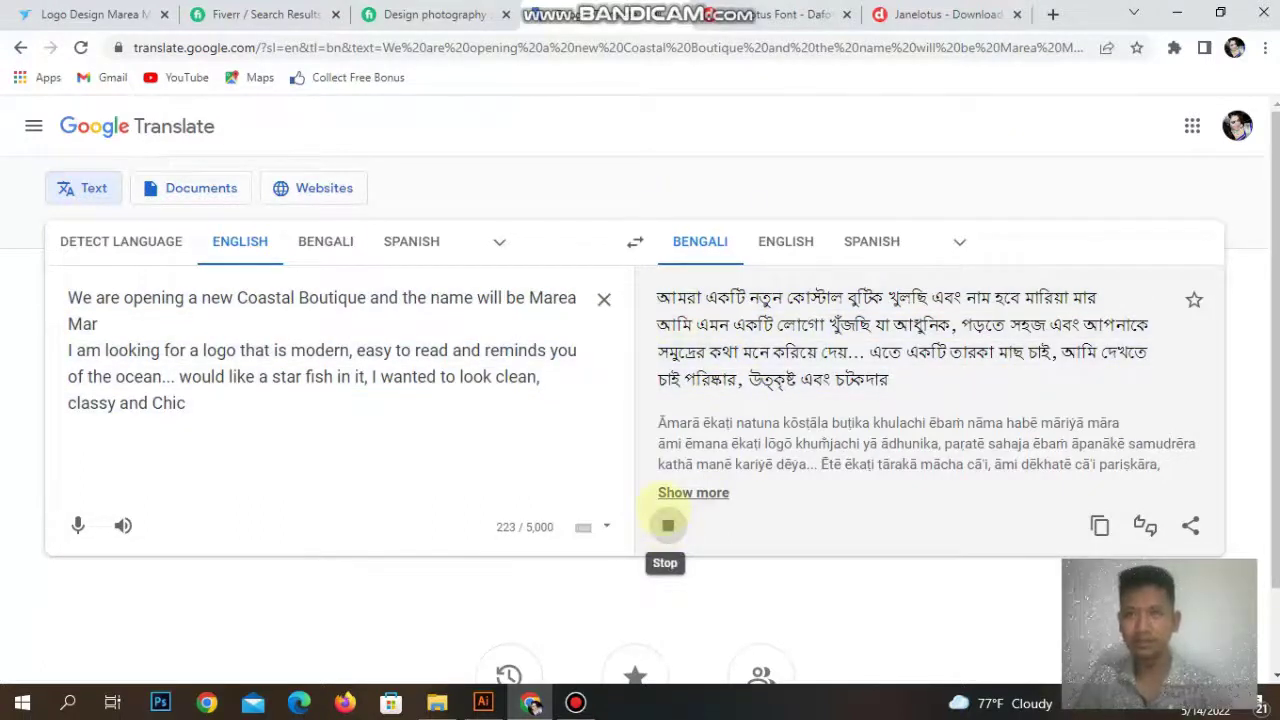
left_click(667, 525)
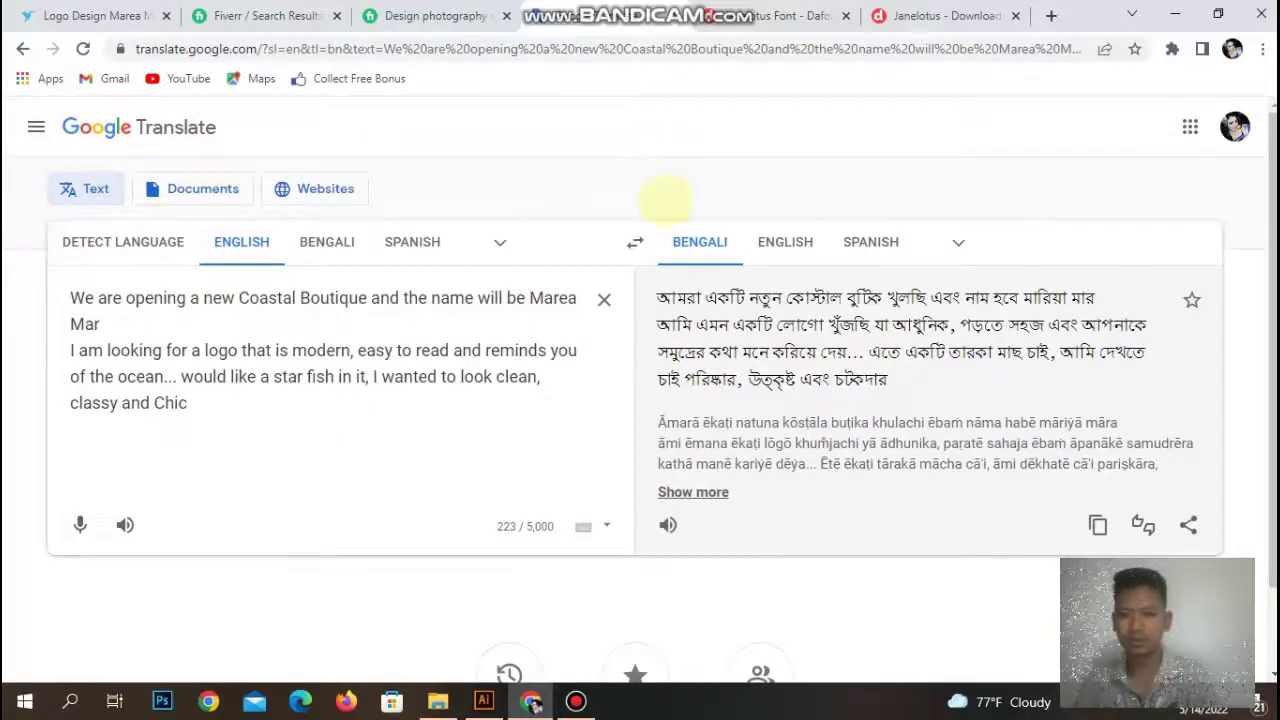
Copy 'star fish' from the brief and search the web for 'star fish icon'.
key("ctrl+1")
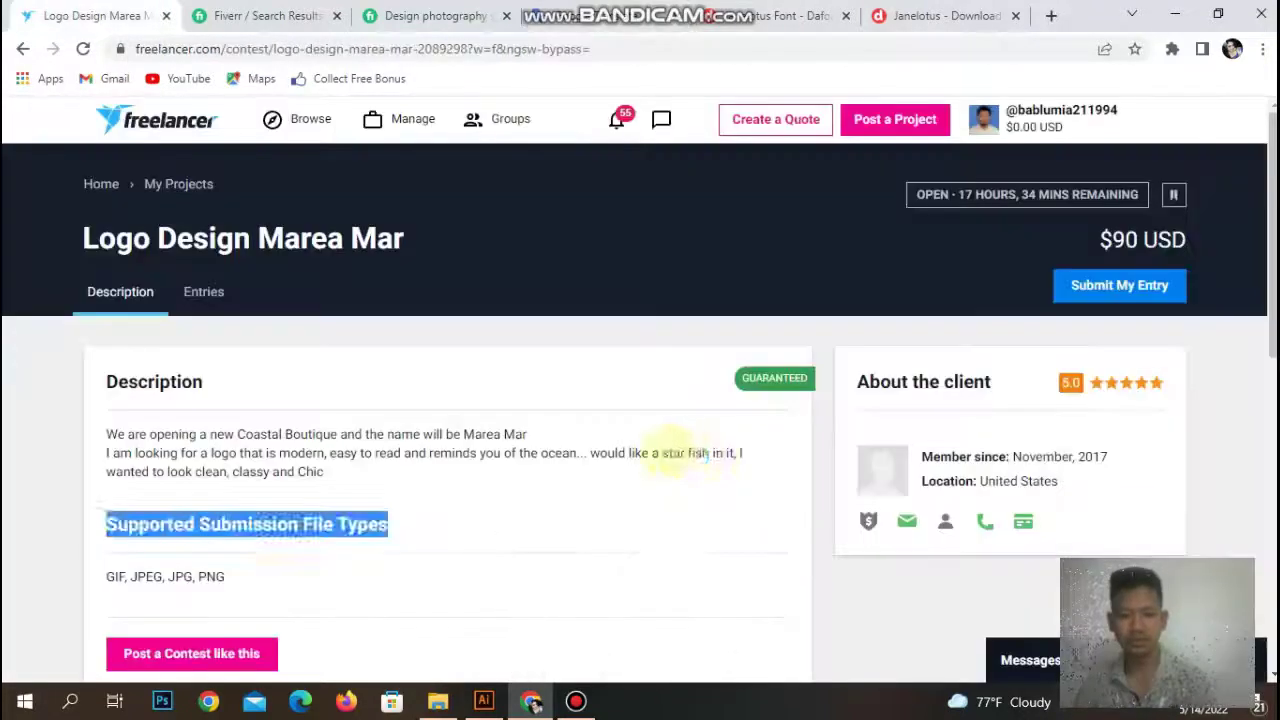
left_click_drag(660, 453, 710, 453)
key("ctrl+c")
key("ctrl+6")
left_click(714, 48)
key("ctrl+v")
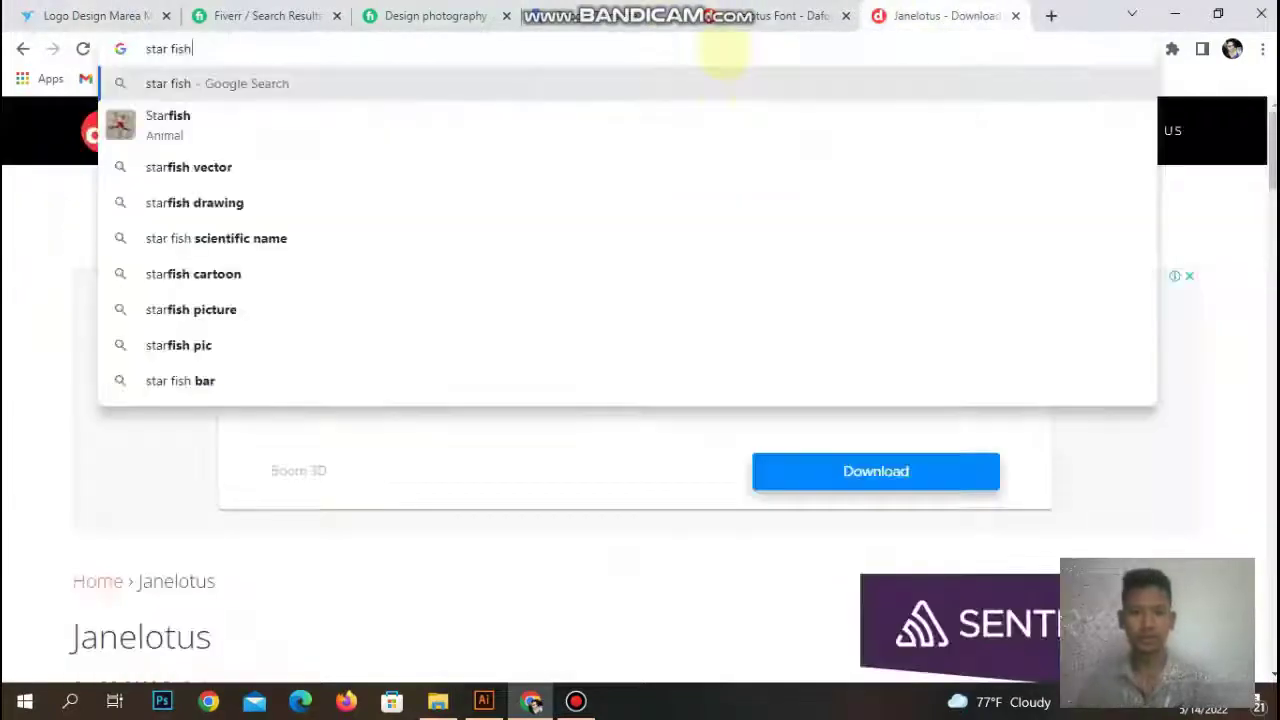
type("icon")
key("Return")
Refine the search to 'star fish vector' and show image results.
double_click(243, 142)
type("vector")
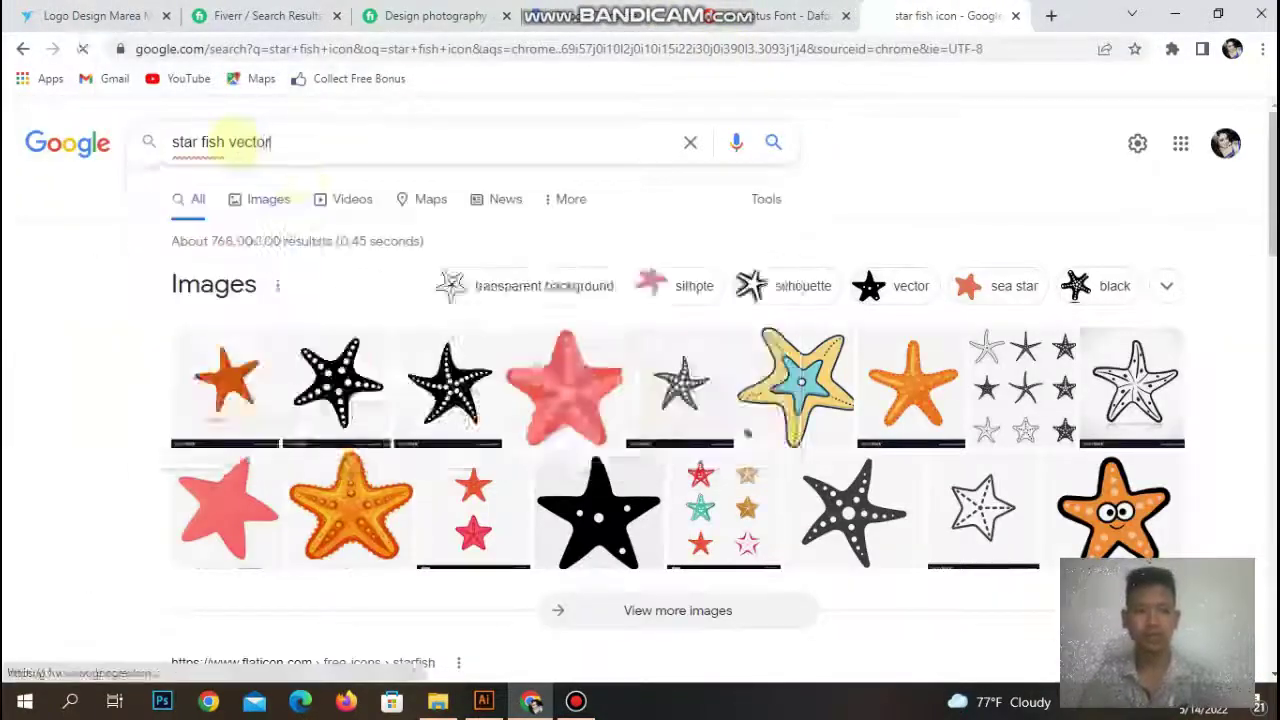
key("Return")
left_click(265, 194)
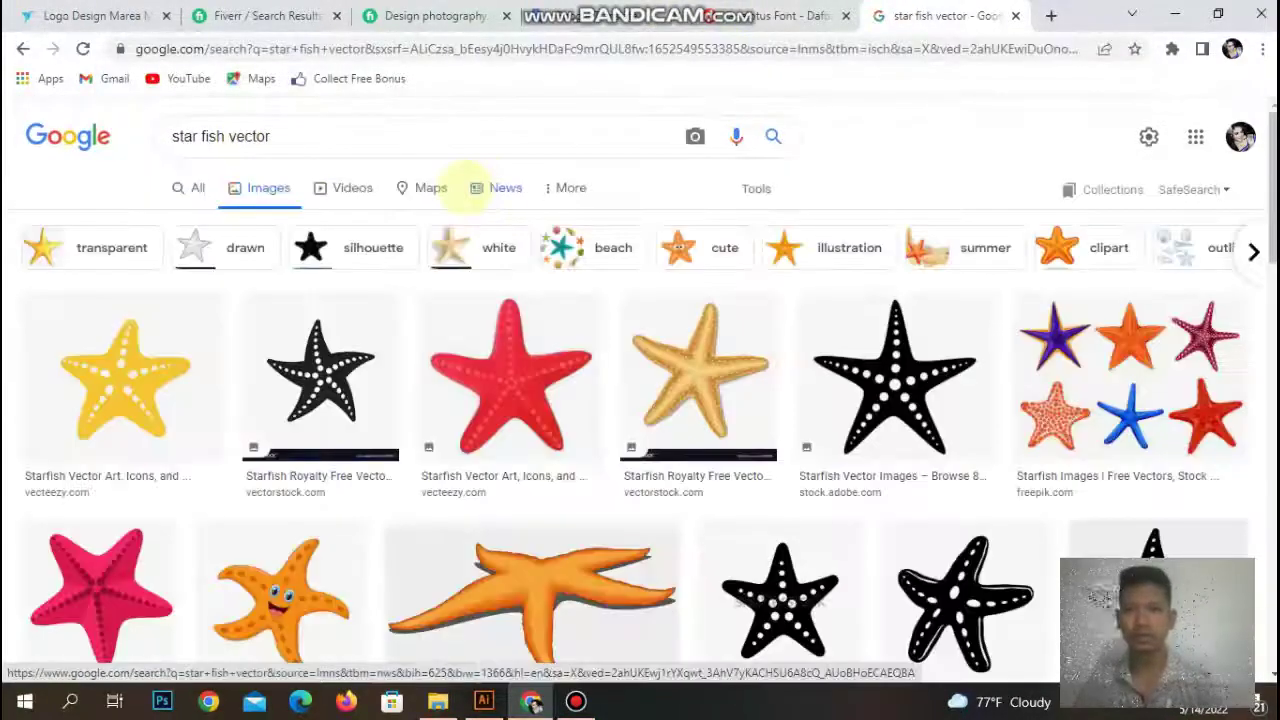
Copy the black spotted starfish image and paste it above the logo artboard.
left_click(893, 378)
right_click(973, 282)
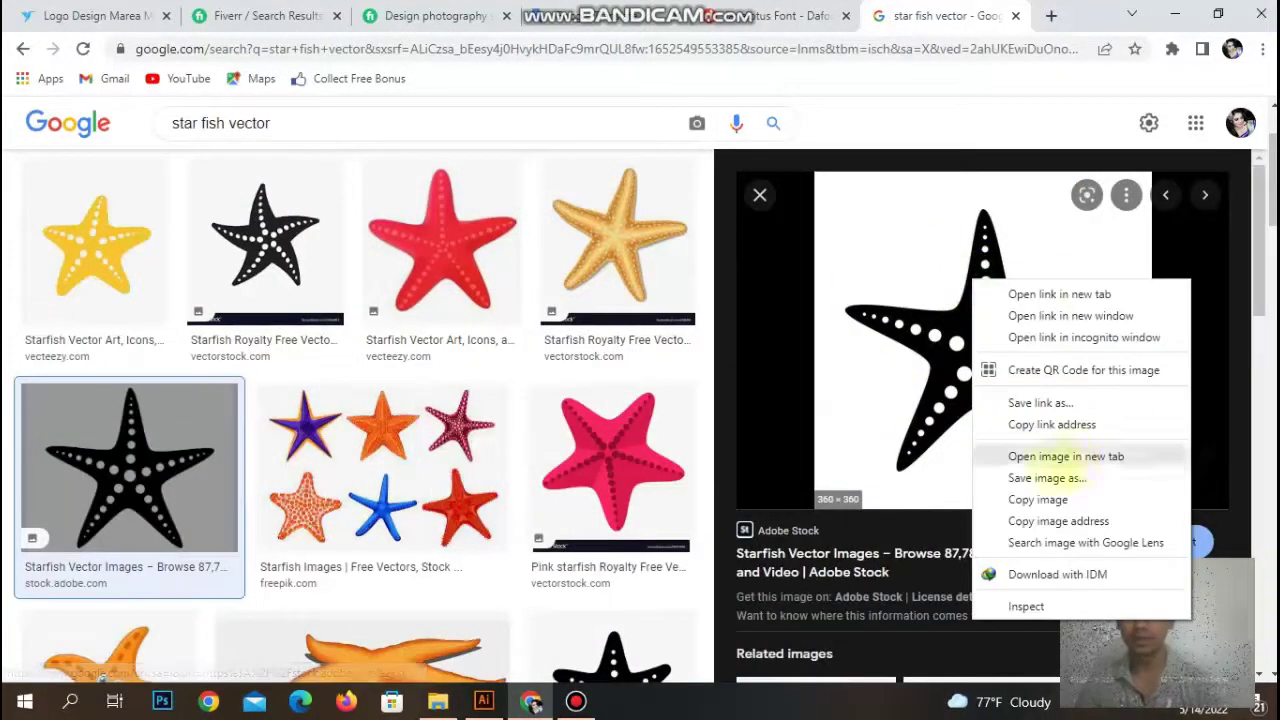
left_click(1038, 499)
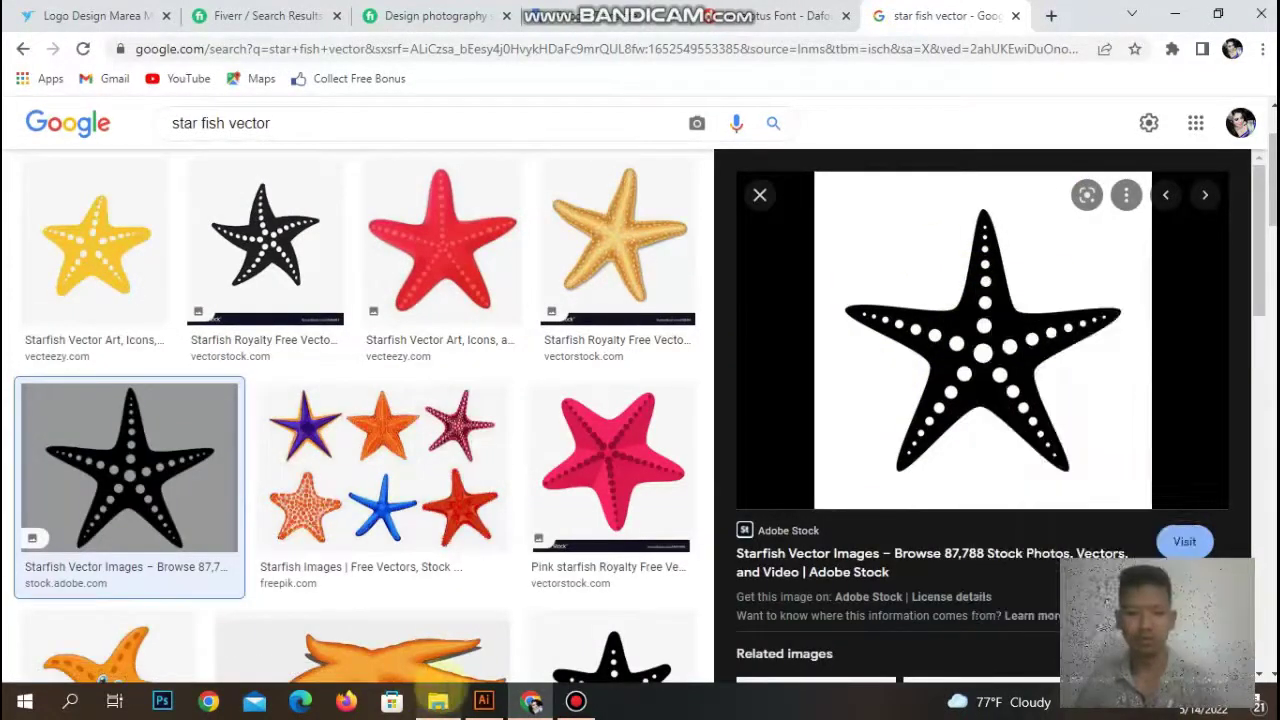
left_click(483, 701)
key("ctrl+v")
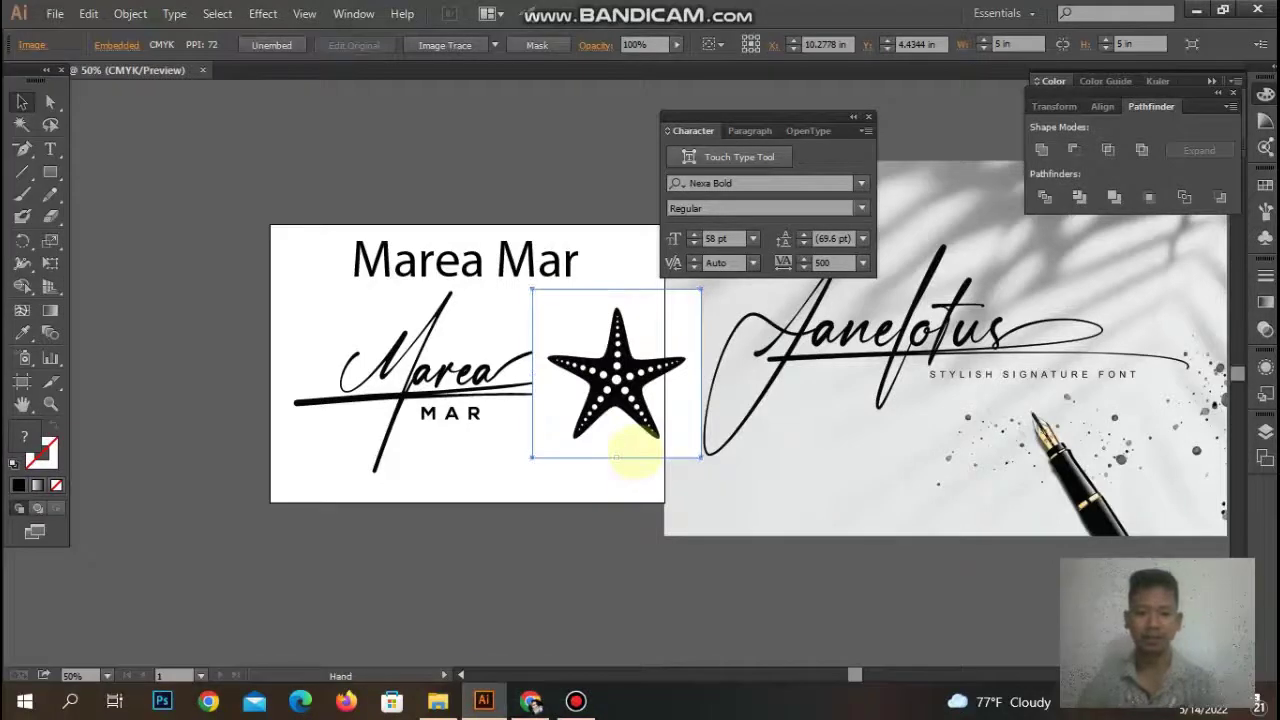
scroll(694, 486, "up", 2)
left_click_drag(694, 486, 510, 278)
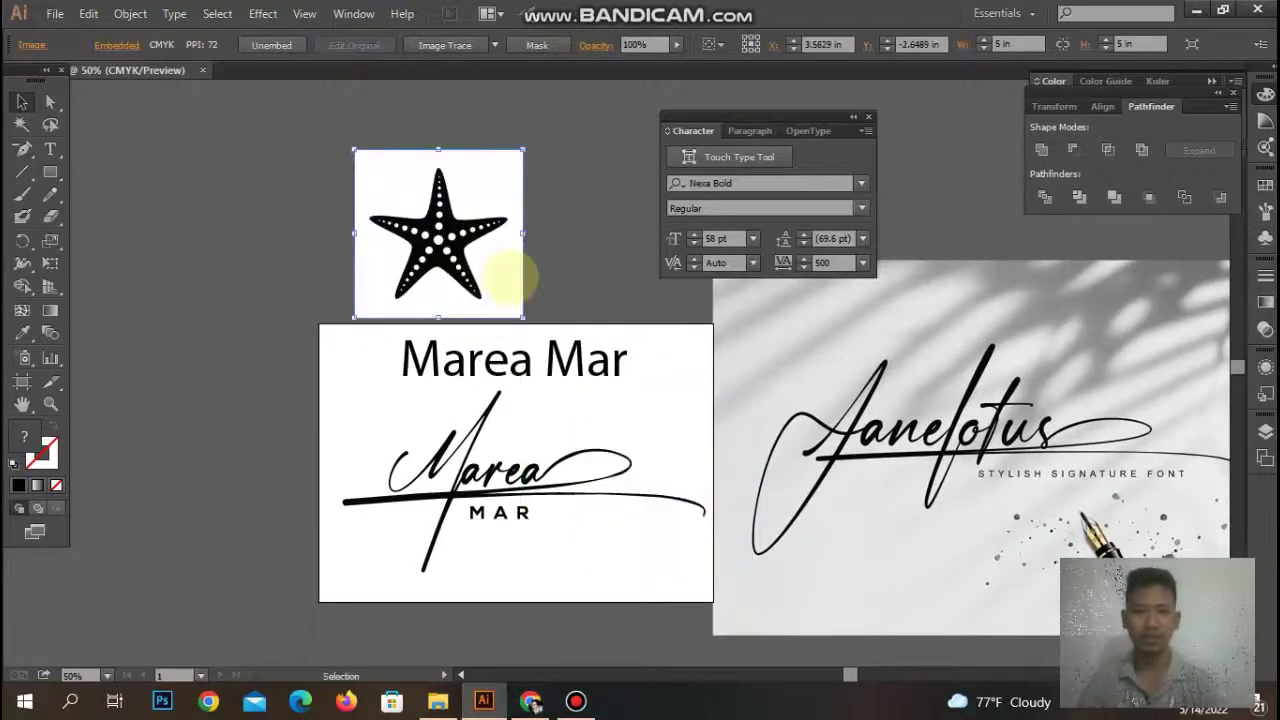
left_click_drag(445, 250, 461, 221)
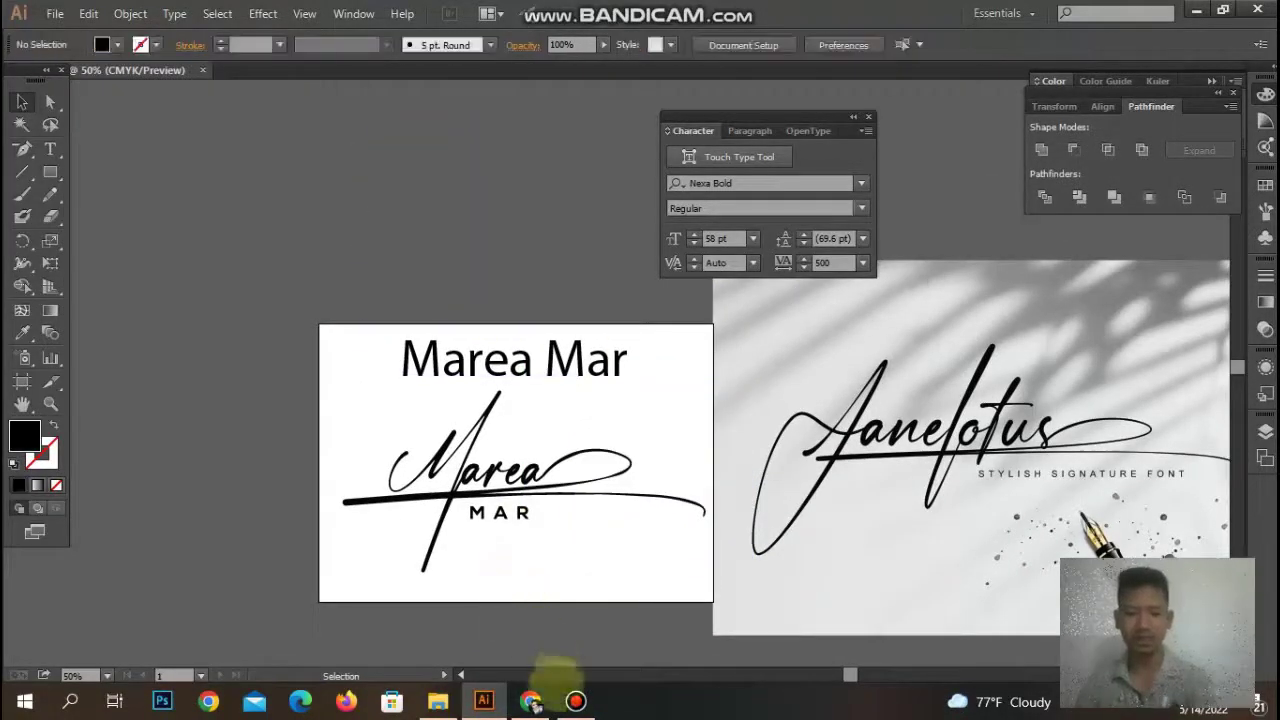
Copy the black VectorStock starfish image instead and paste it into Illustrator.
left_click(530, 700)
left_click(300, 258)
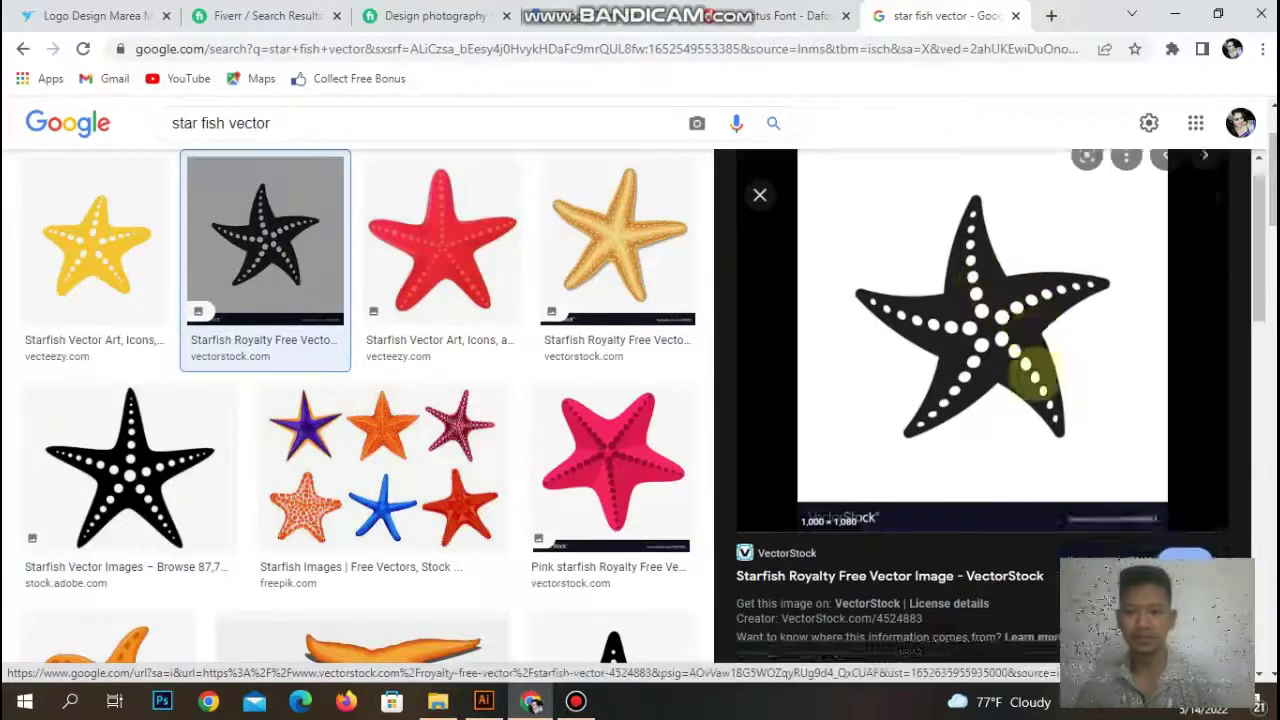
scroll(1034, 363, "down", 5)
scroll(1035, 370, "down", 3)
scroll(1034, 373, "down", 3)
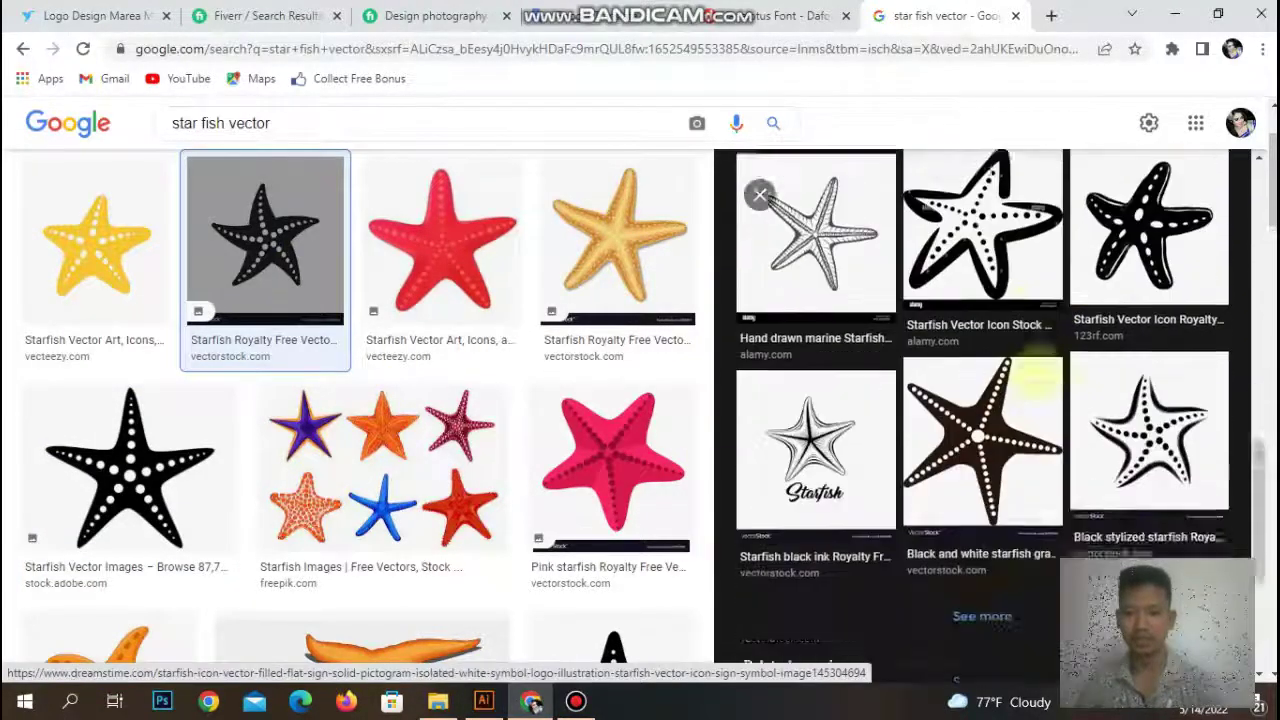
scroll(1049, 354, "up", 10)
right_click(1018, 321)
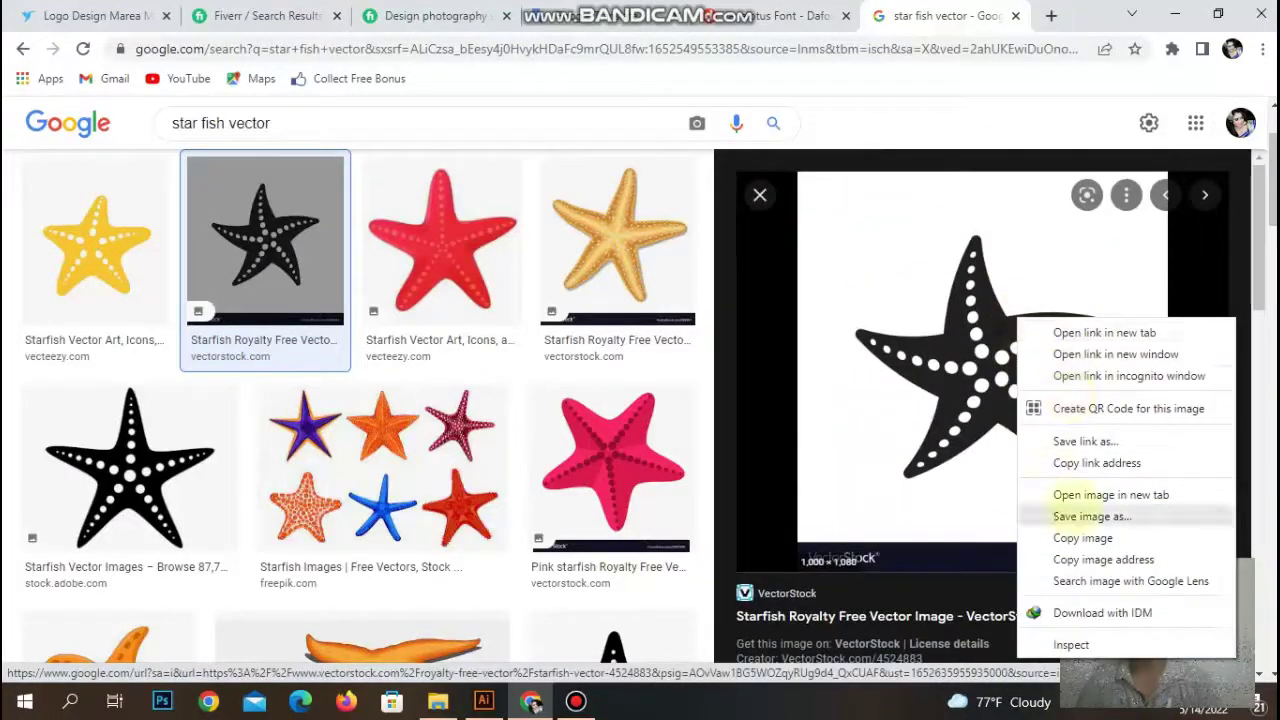
left_click(1065, 537)
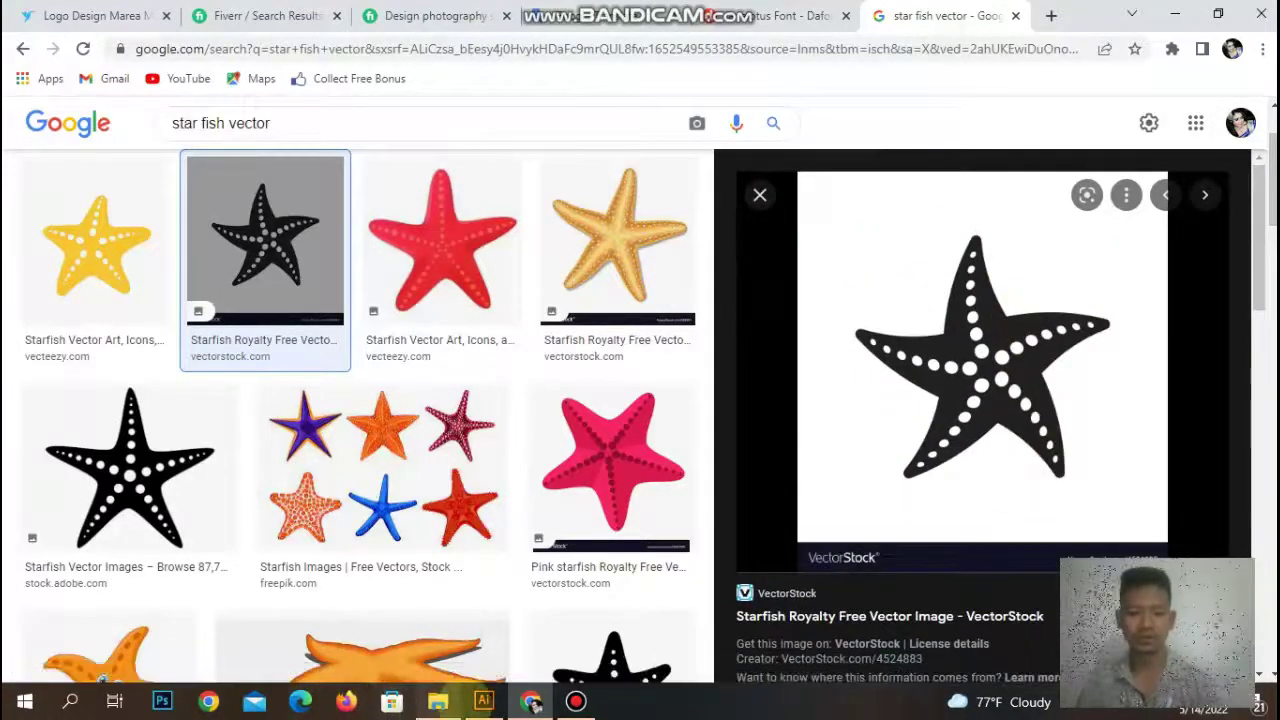
left_click(483, 700)
key("ctrl+v")
Image Trace the pasted starfish, then expand and ungroup it into editable paths.
left_click_drag(665, 352, 302, 281)
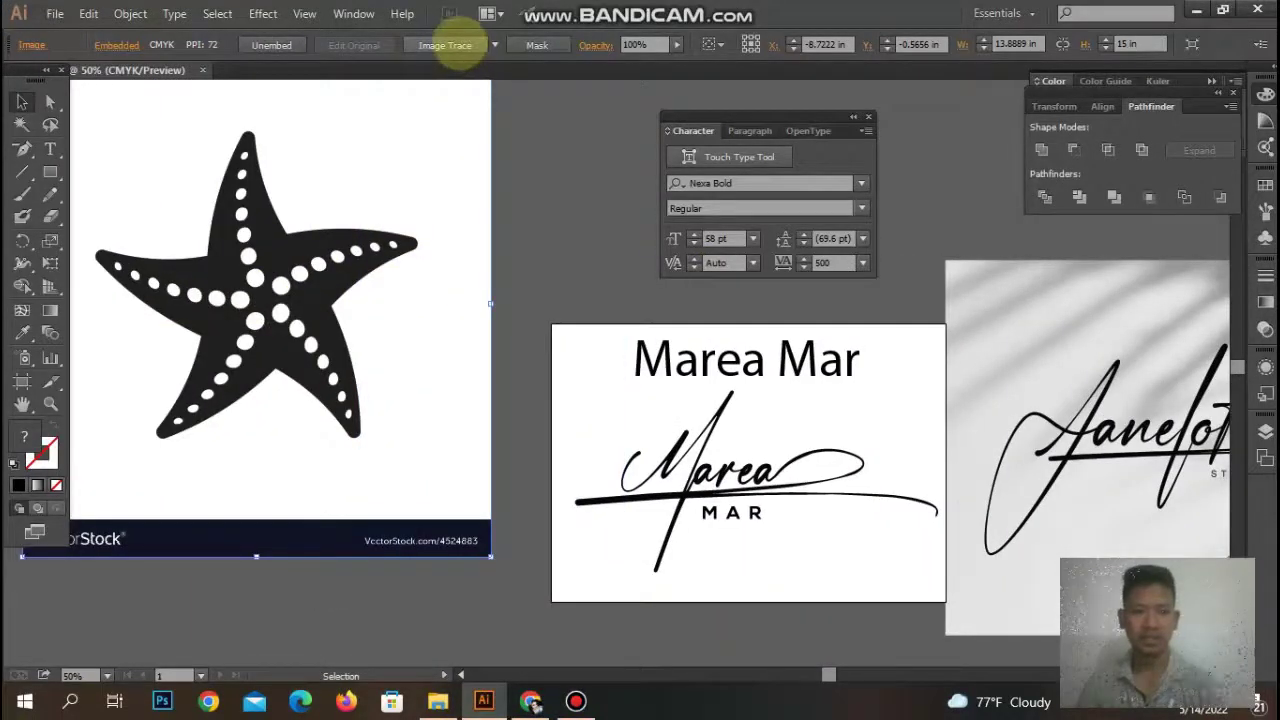
left_click(445, 45)
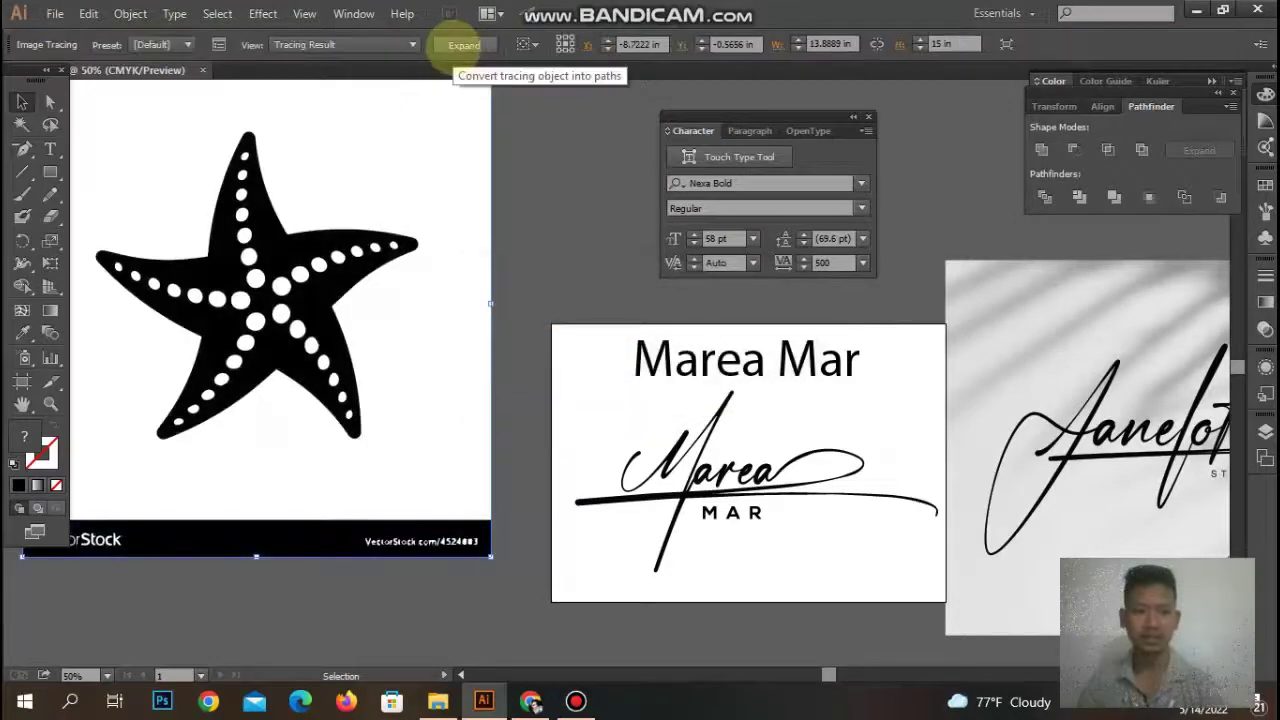
left_click(463, 45)
right_click(465, 206)
left_click(500, 332)
left_click_drag(321, 410, 565, 325)
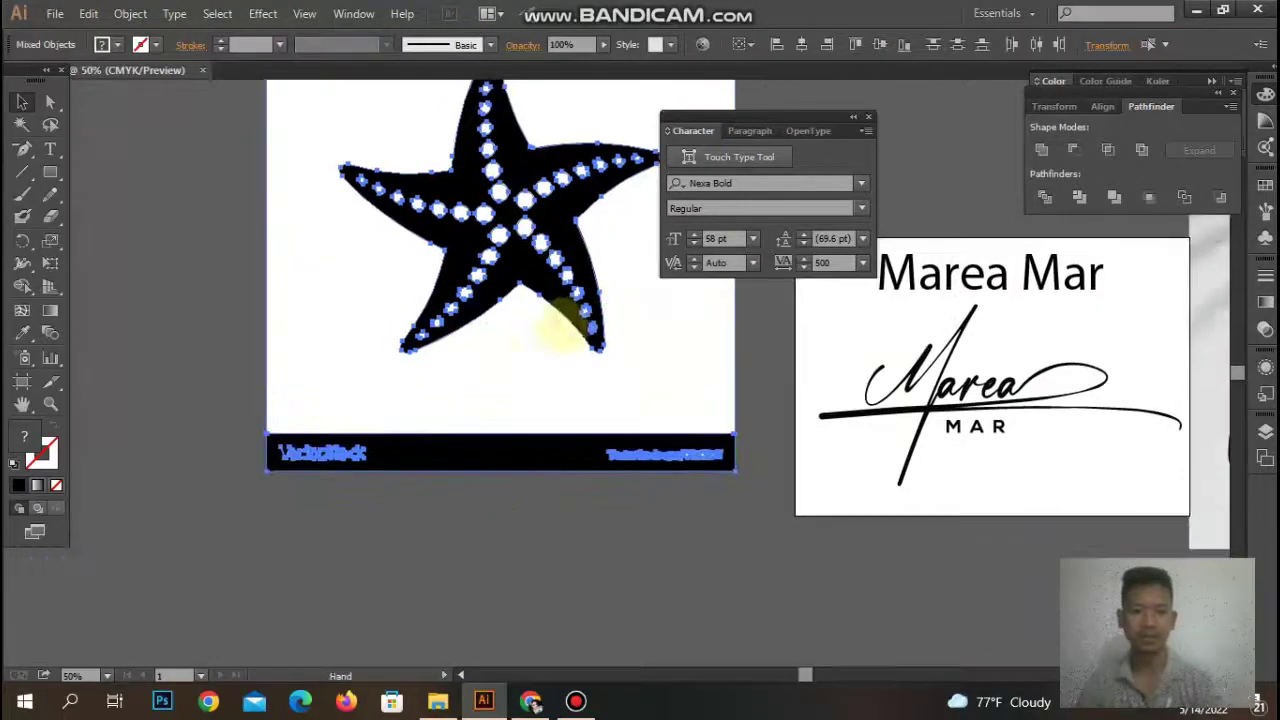
Delete the white background, watermark bar and loose white dots from the traced starfish.
left_click(478, 487)
mouse_move(218, 408)
left_mouse_down()
mouse_move(770, 490)
mouse_move(751, 497)
left_mouse_up()
key("Delete")
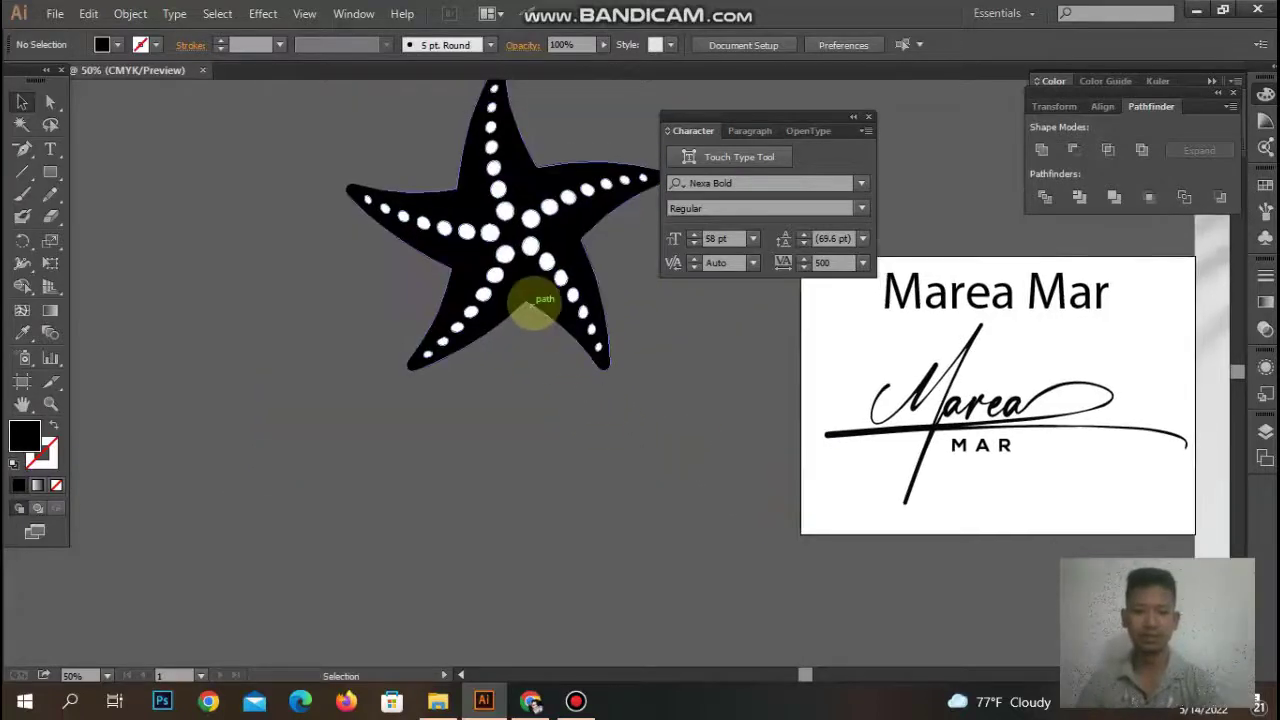
left_click_drag(530, 305, 129, 487)
left_click_drag(650, 368, 340, 118)
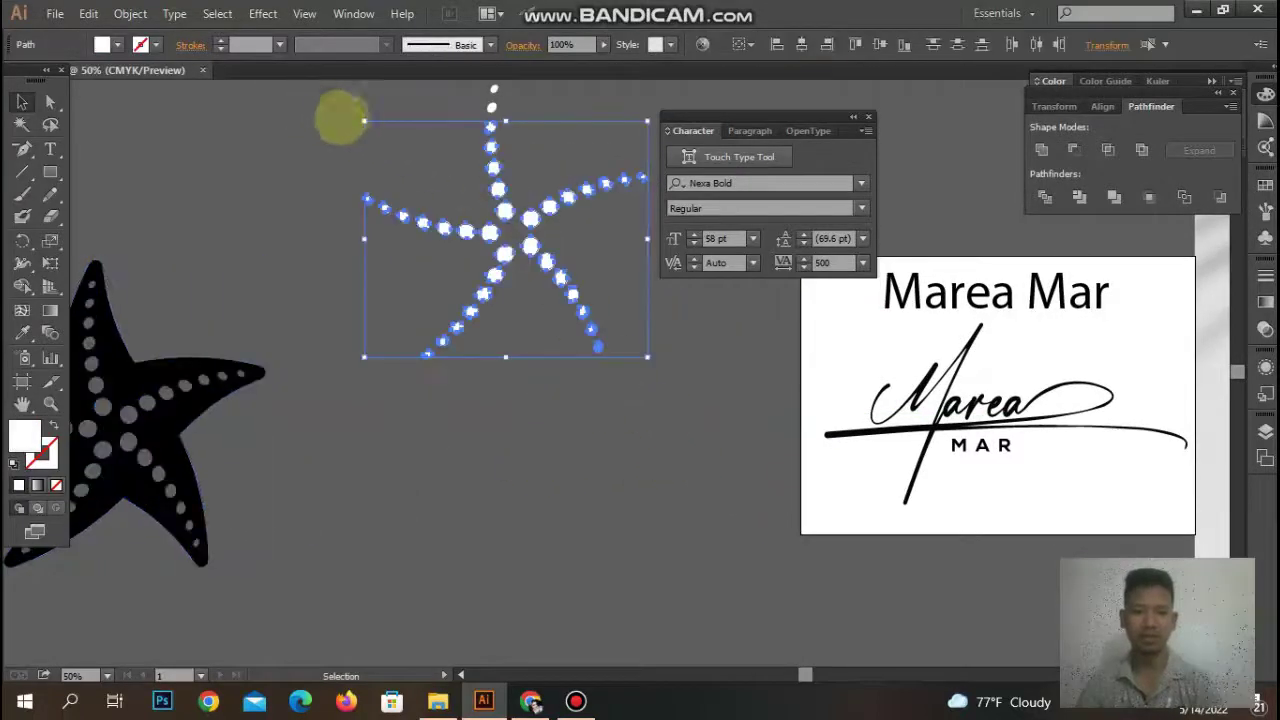
scroll(428, 286, "up", 3)
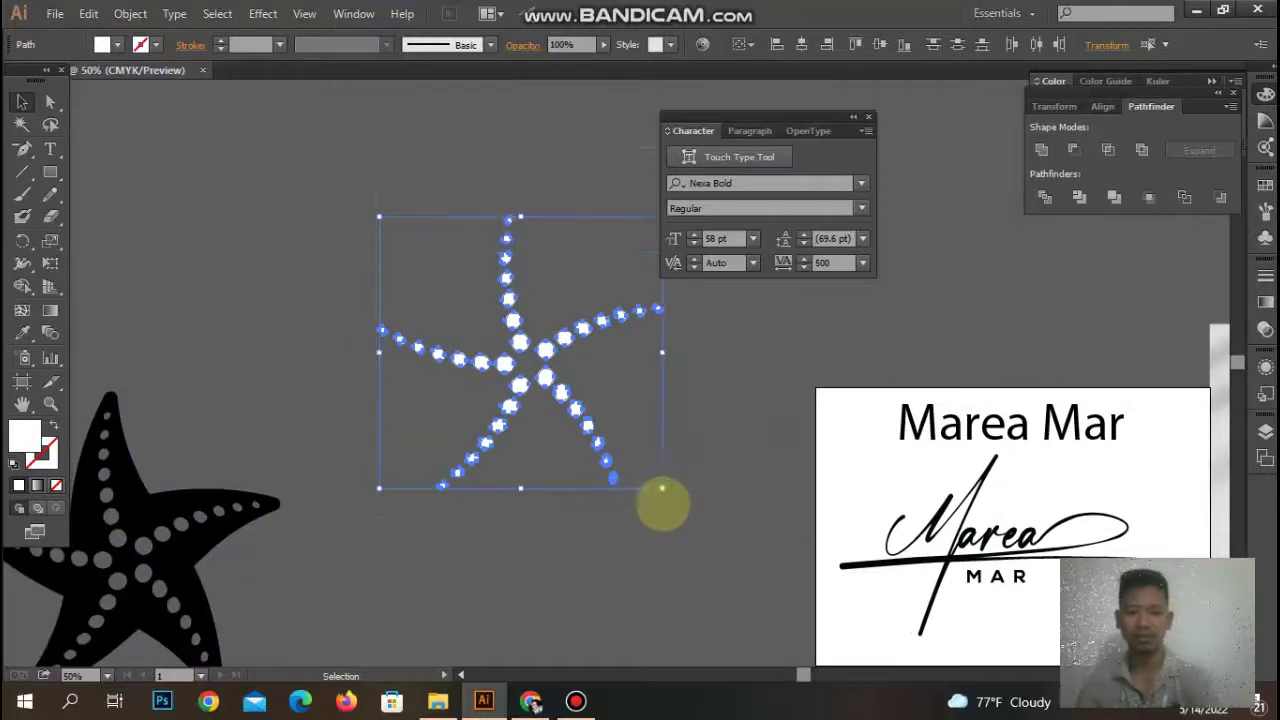
key("Delete")
Move the black starfish onto the Marea artboard and position it above the word Marea.
left_click_drag(434, 509, 574, 354)
left_click_drag(314, 400, 809, 414)
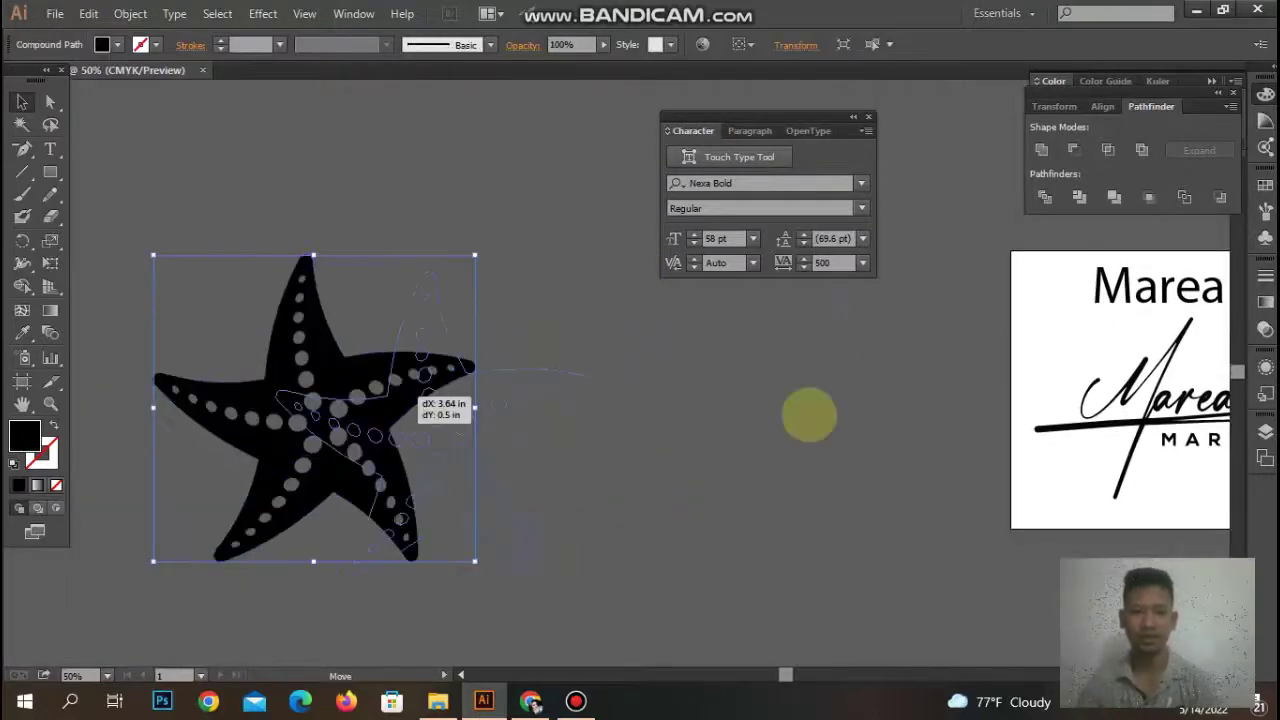
scroll(403, 409, "right", 5)
mouse_move(357, 366)
left_mouse_down()
mouse_move(800, 450)
mouse_move(510, 440)
mouse_move(714, 338)
left_mouse_up()
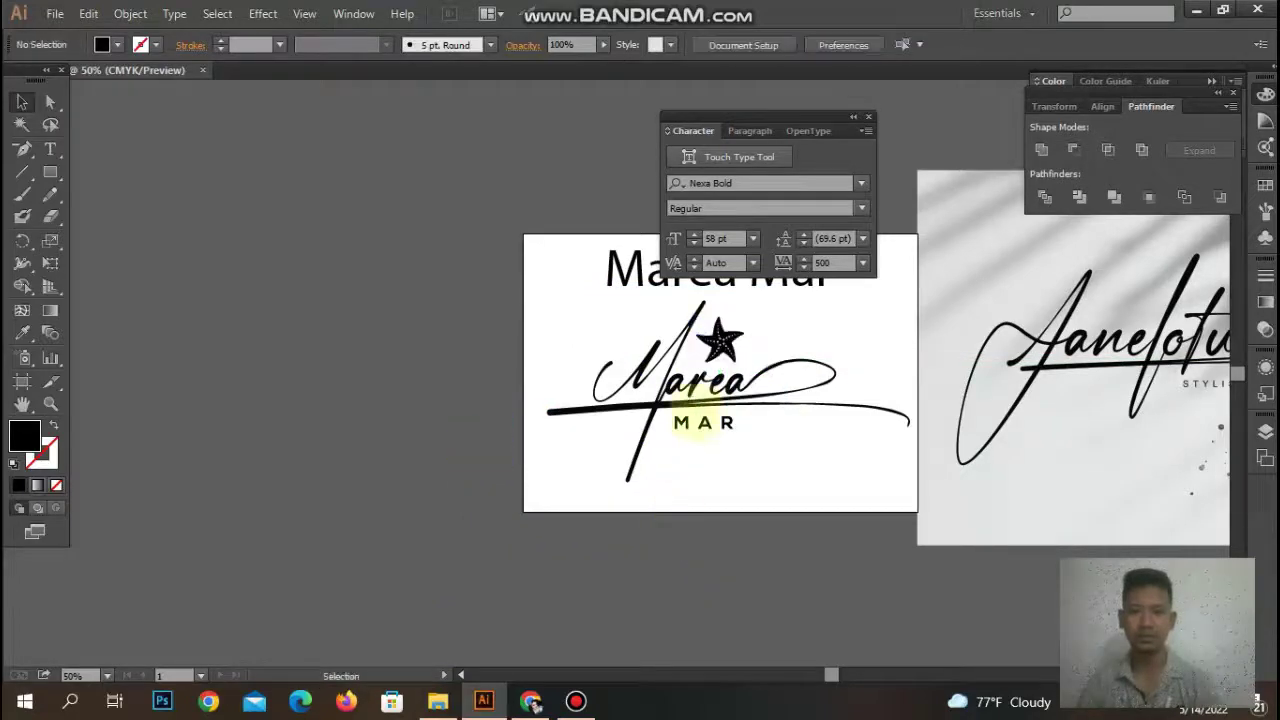
scroll(386, 449, "left", 5)
left_click(605, 392)
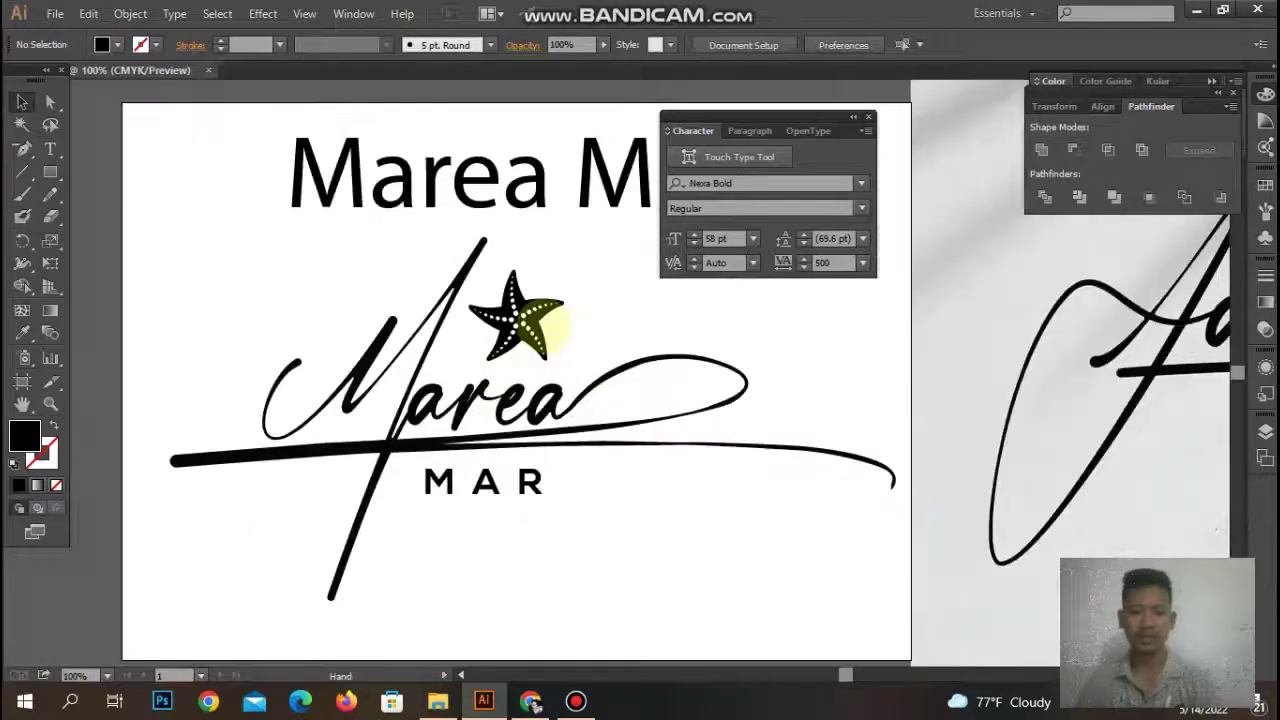
left_click(535, 318)
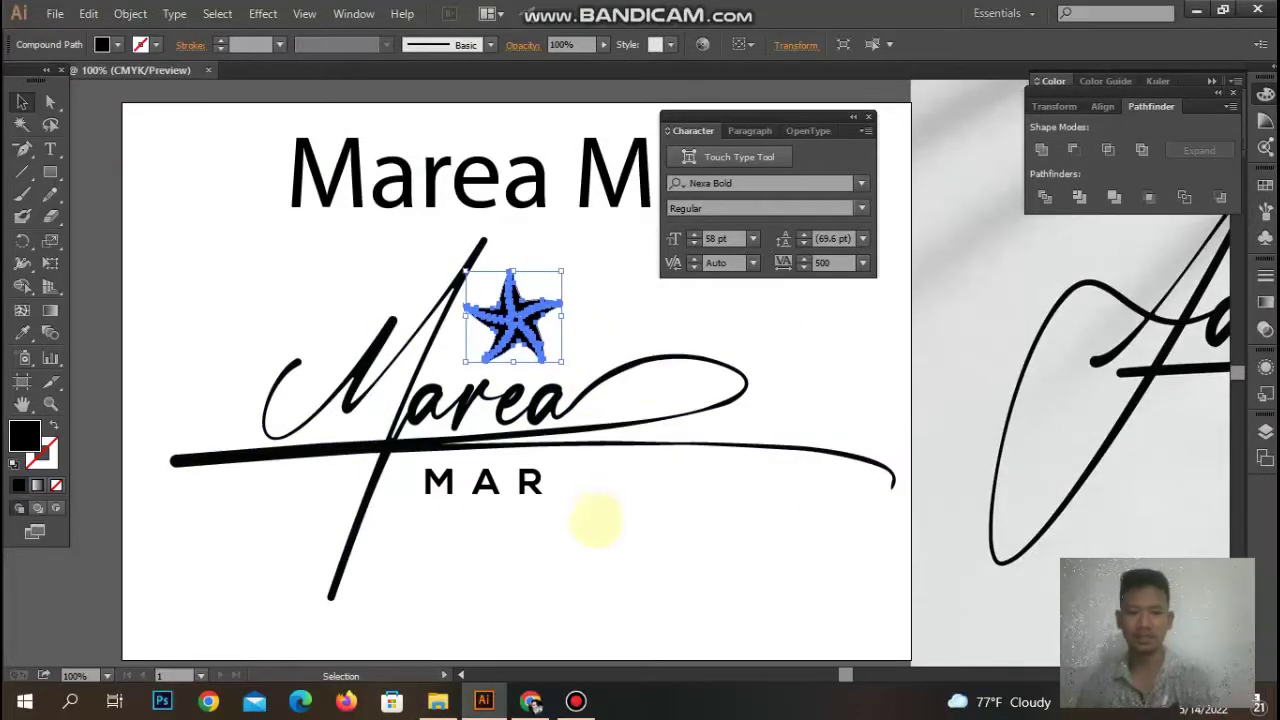
mouse_move(528, 318)
left_mouse_down()
mouse_move(642, 558)
mouse_move(292, 495)
mouse_move(520, 325)
left_mouse_up()
left_click(458, 548)
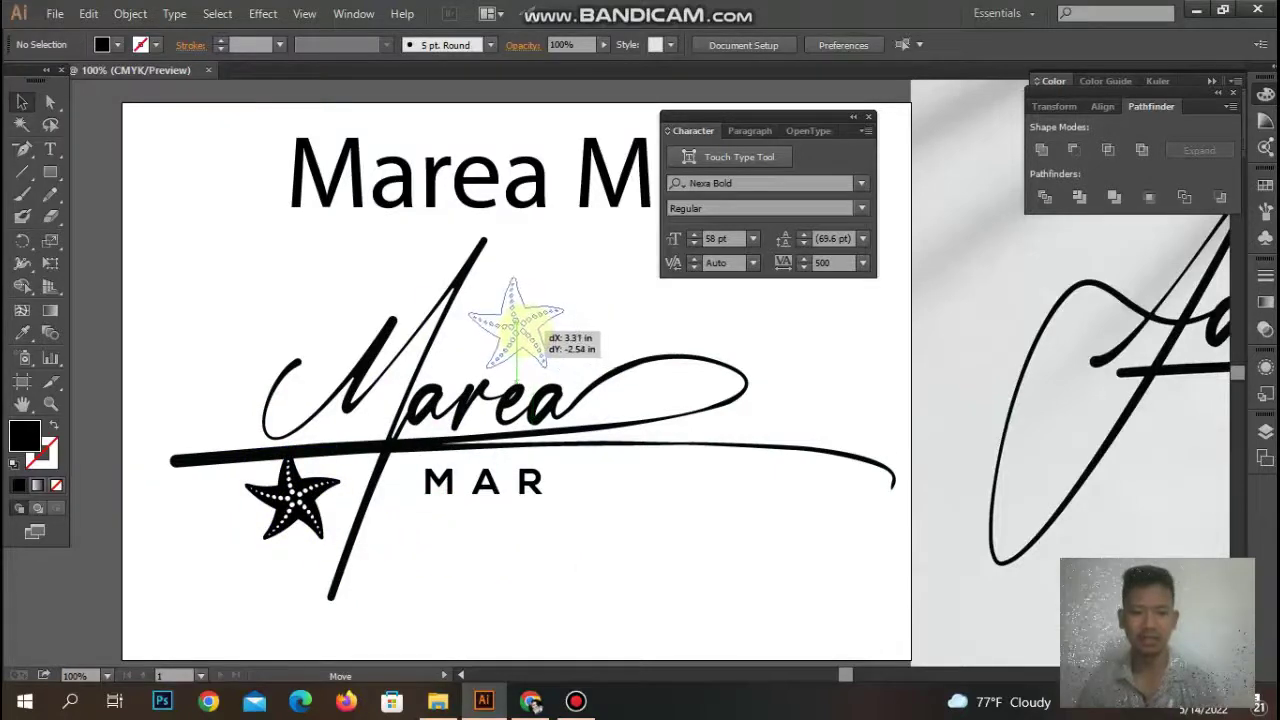
left_click_drag(518, 322, 516, 320)
left_click(560, 525)
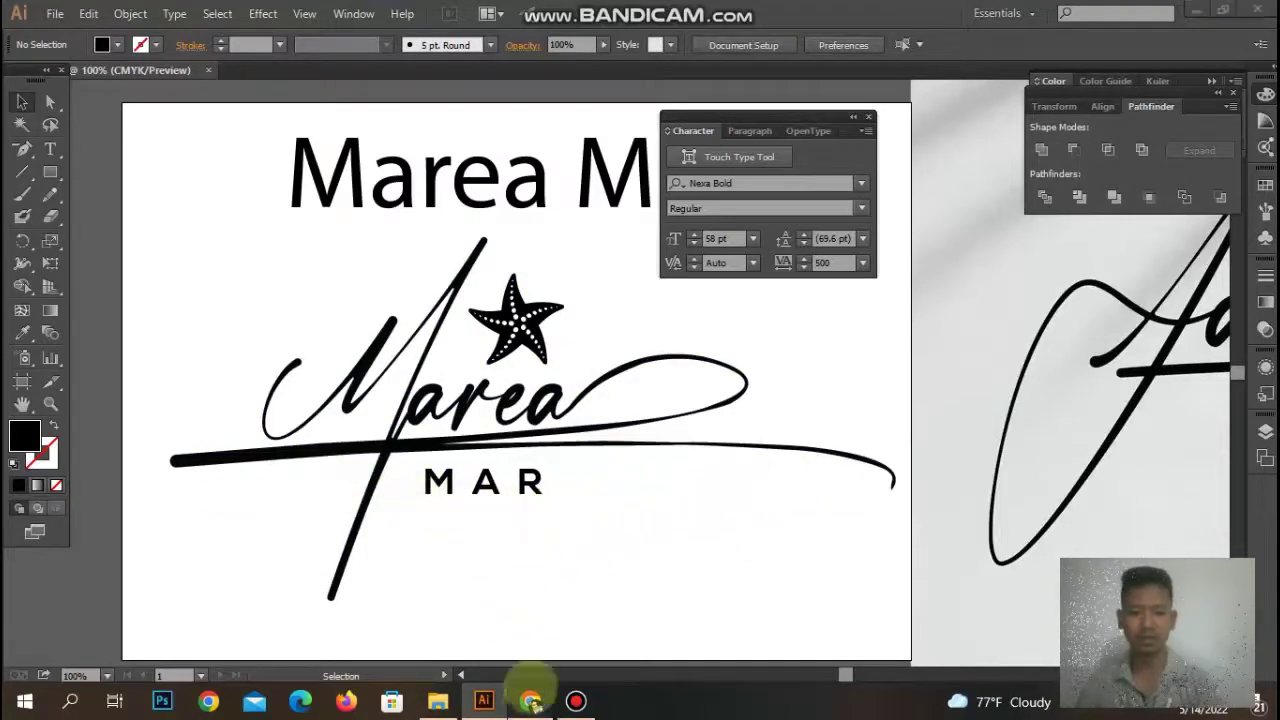
left_click(530, 700)
Search Google Images for 'wave vector'.
right_click(532, 702)
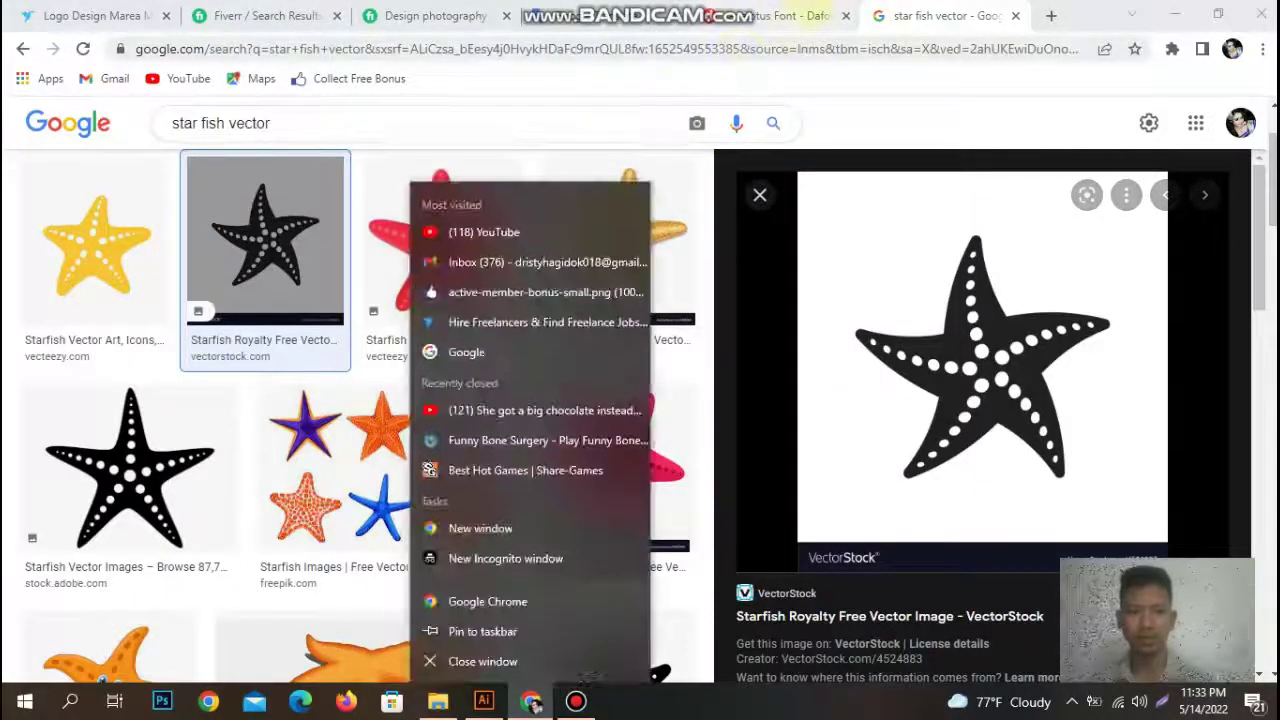
left_click(497, 115)
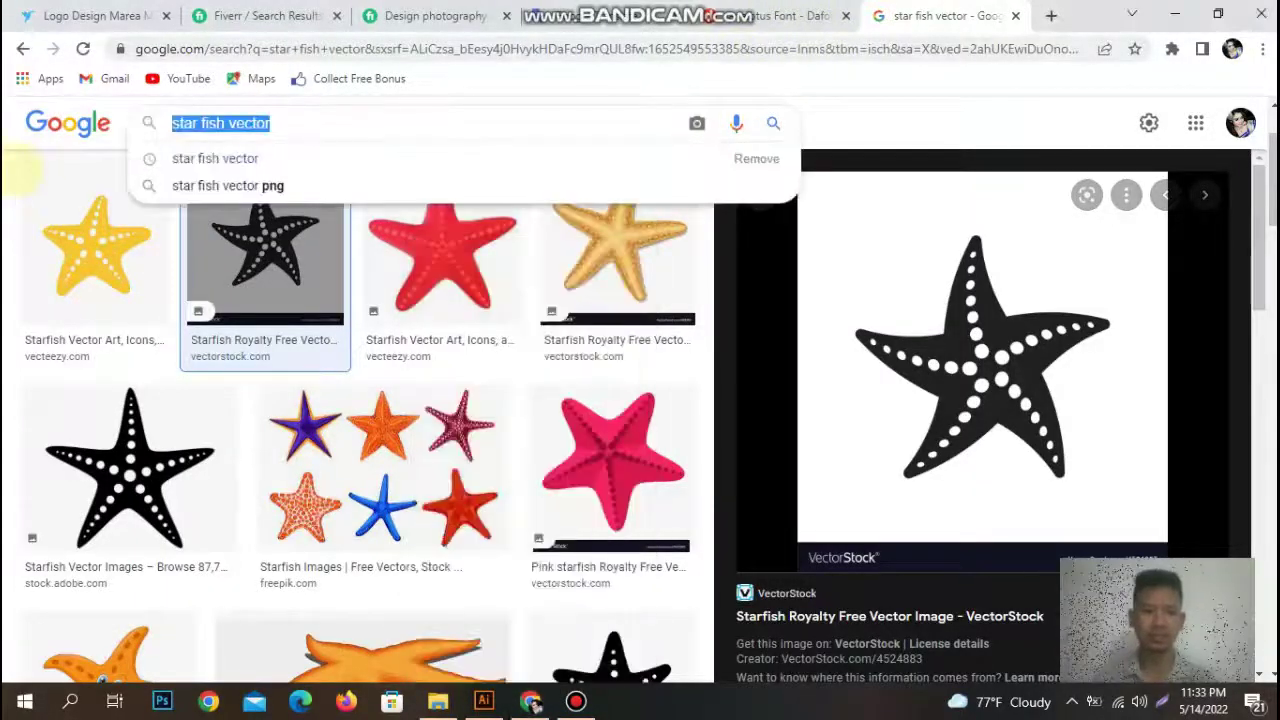
type("wave")
left_click(215, 157)
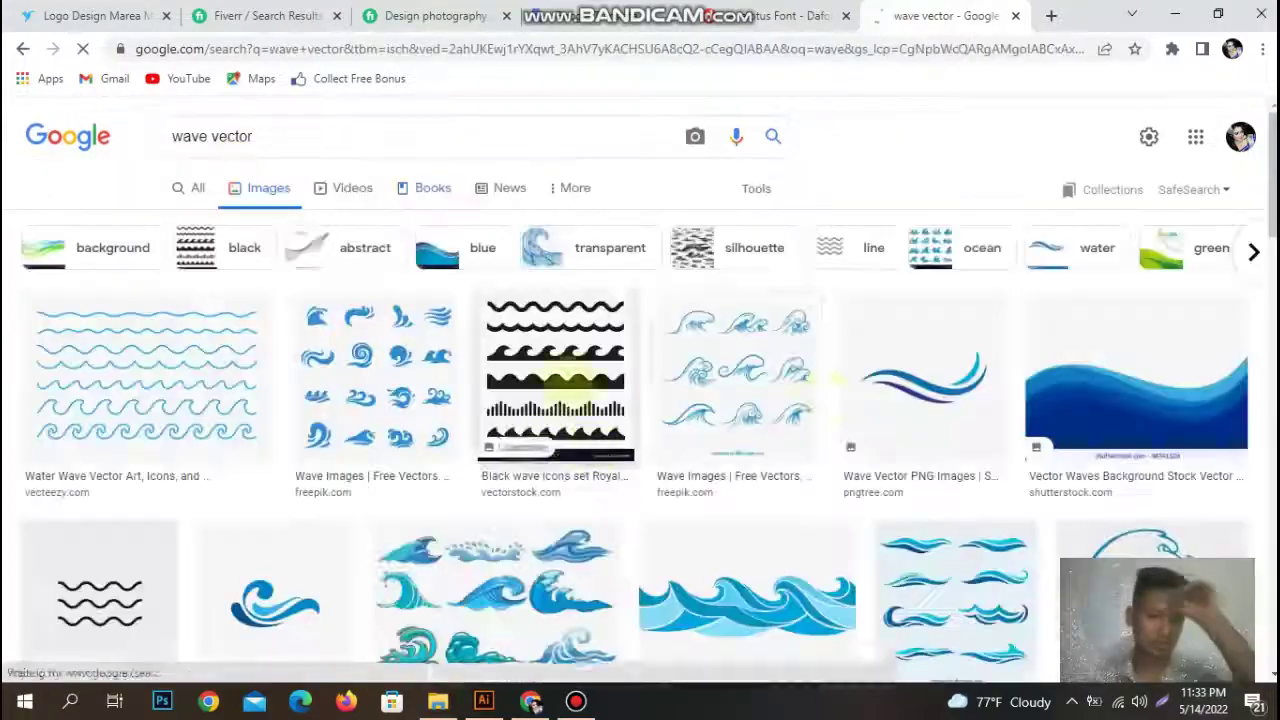
Browse the wave results and preview blue wave images, including a pngtree one.
scroll(777, 403, "down", 3)
scroll(780, 400, "down", 2)
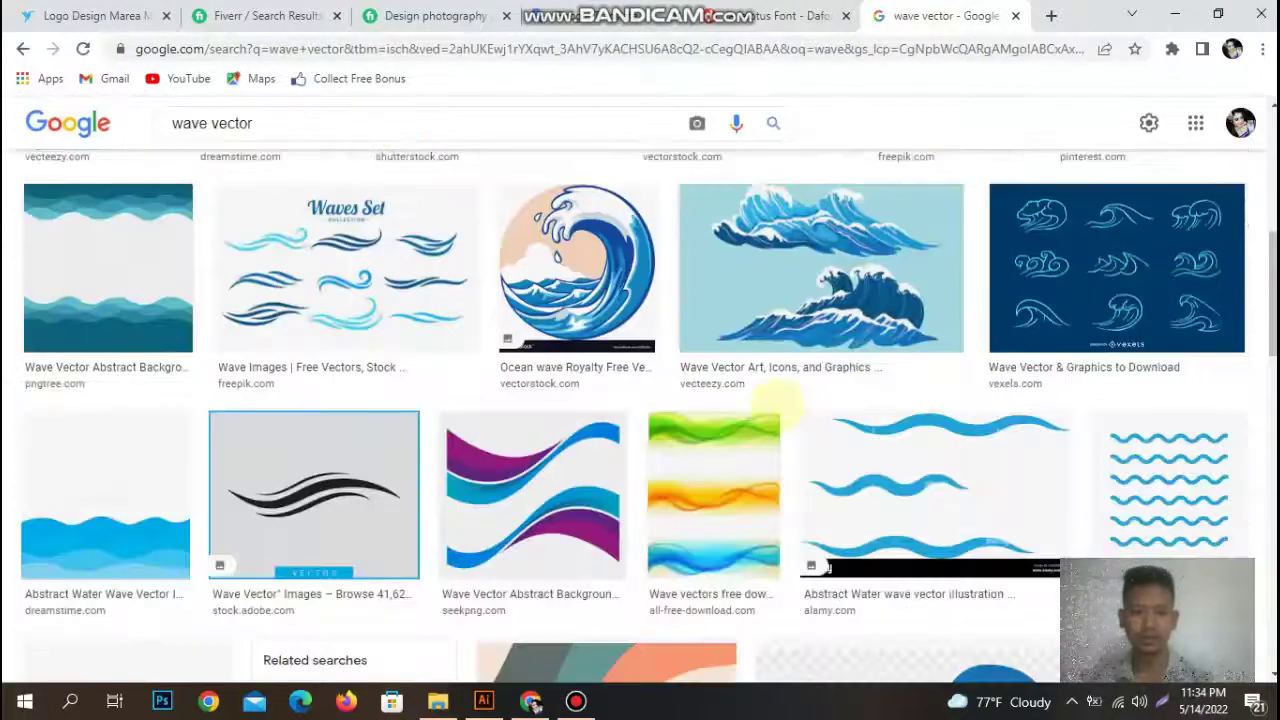
scroll(780, 403, "down", 5)
scroll(780, 405, "down", 5)
scroll(778, 410, "down", 5)
scroll(712, 400, "down", 3)
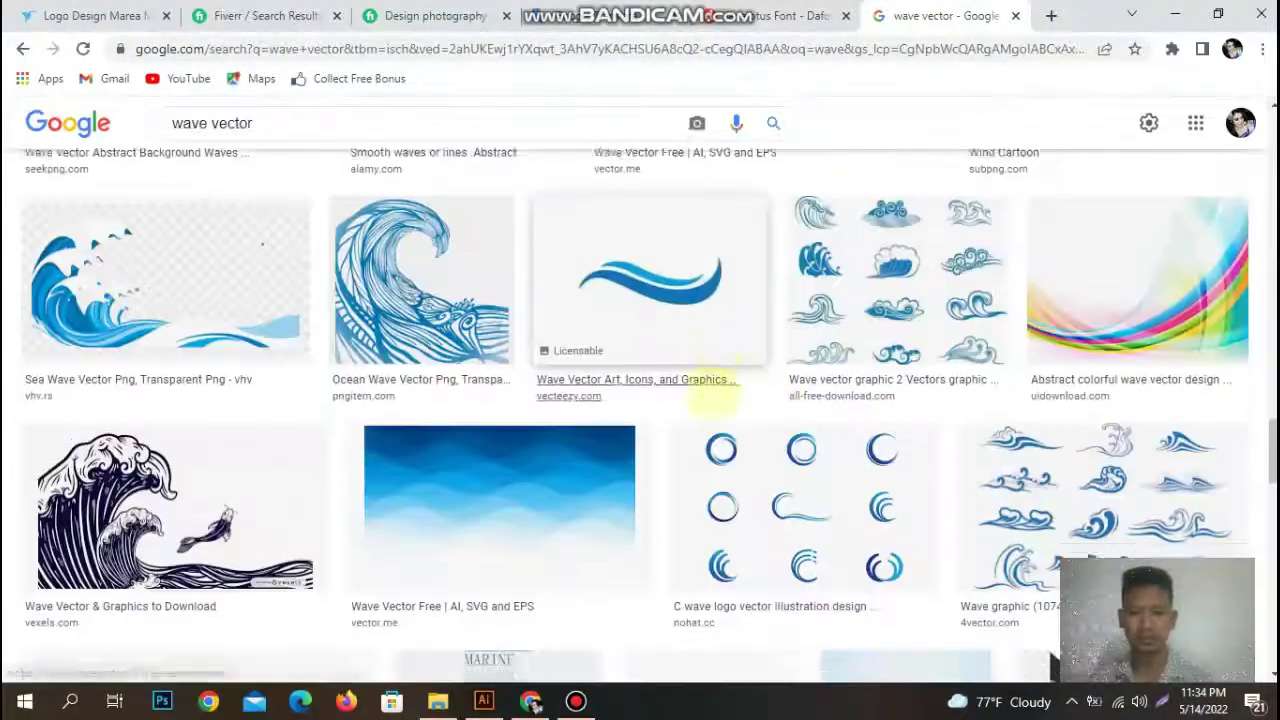
scroll(712, 400, "down", 5)
scroll(705, 410, "down", 5)
scroll(705, 410, "down", 5)
scroll(705, 410, "down", 5)
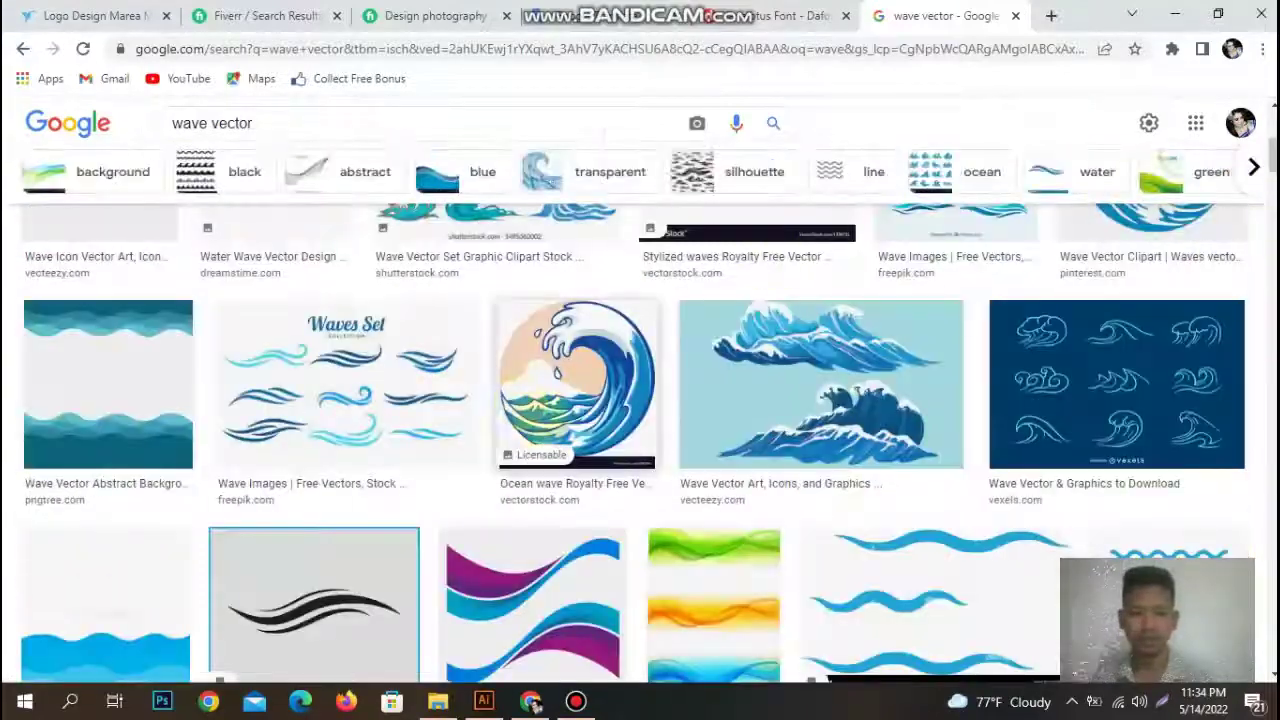
scroll(705, 410, "down", 2)
scroll(343, 330, "down", 2)
scroll(400, 345, "up", 3)
scroll(712, 330, "up", 3)
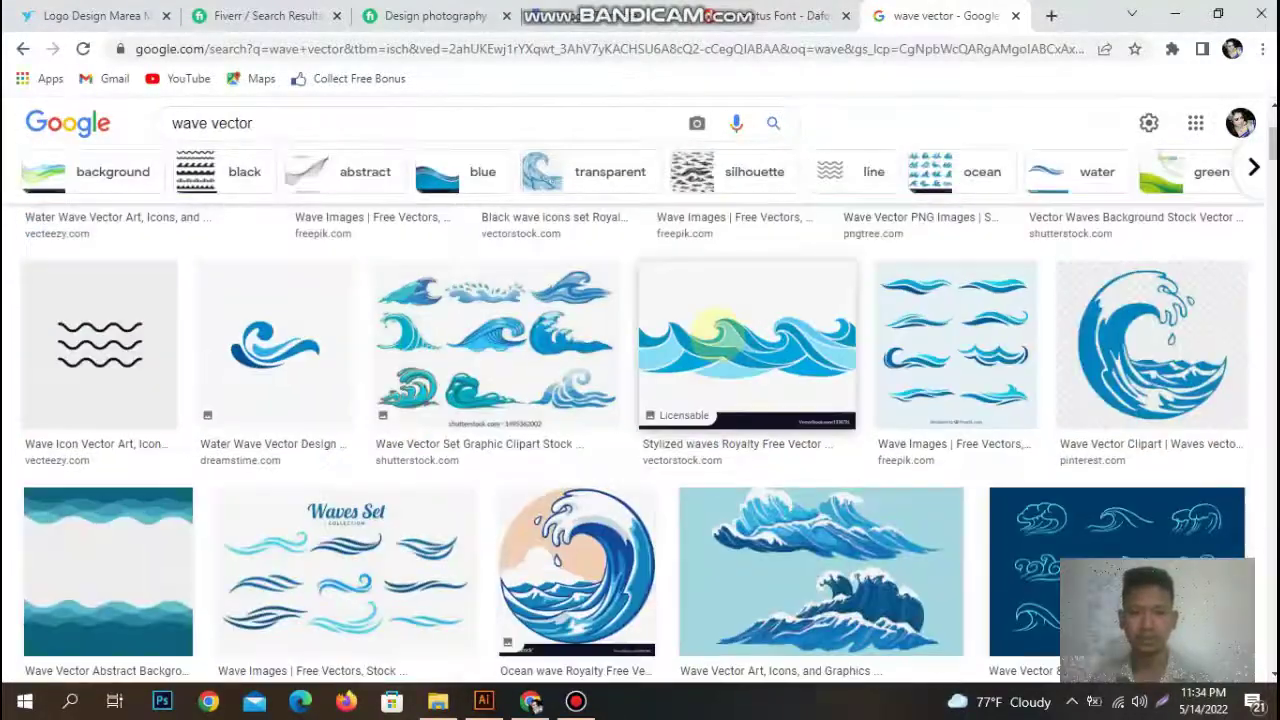
scroll(705, 330, "up", 3)
left_click(910, 330)
scroll(1043, 357, "down", 3)
scroll(1040, 365, "down", 3)
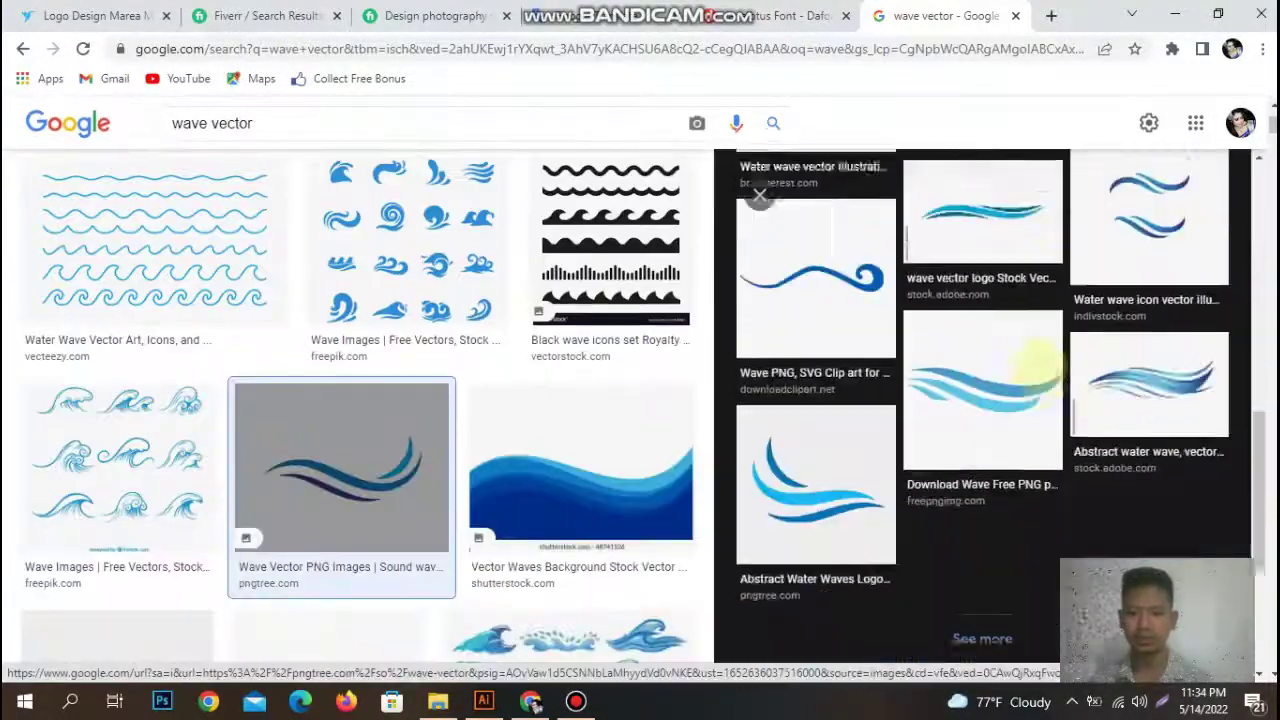
left_click(816, 440)
Paste the wave image into Illustrator, remove its white background, and move it below MAR.
left_click(484, 700)
key("ctrl+v")
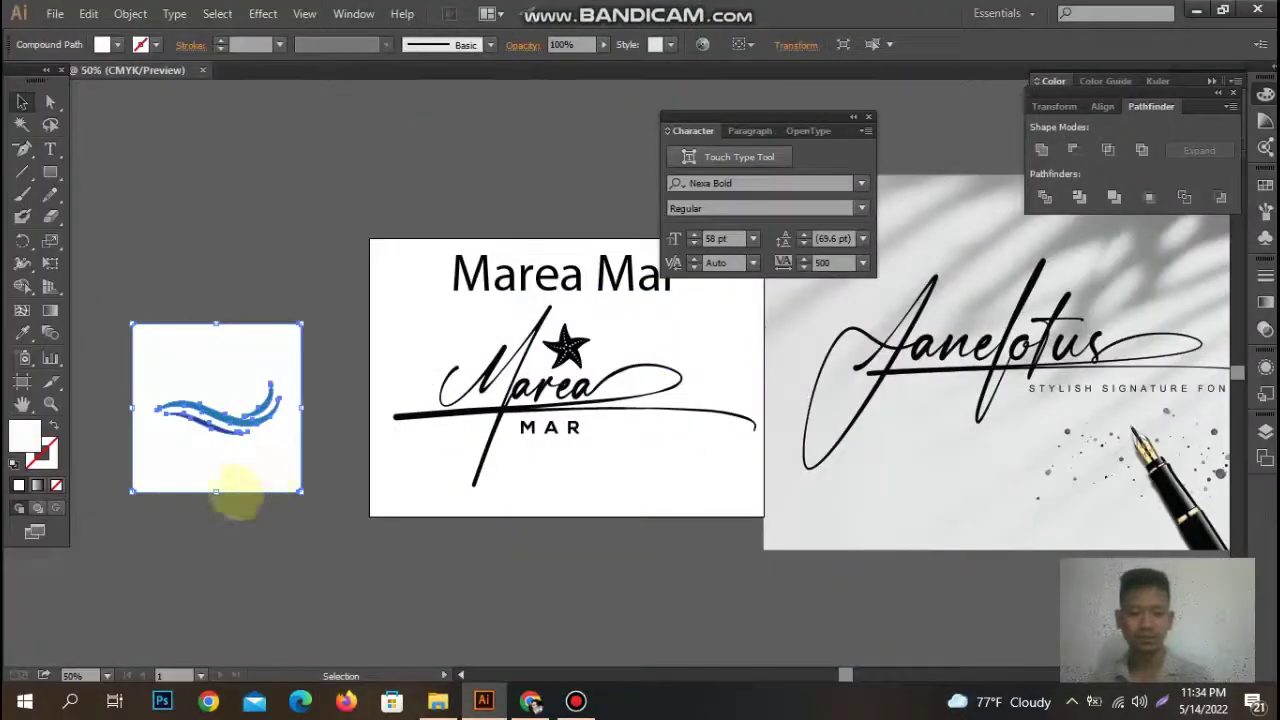
key("Delete")
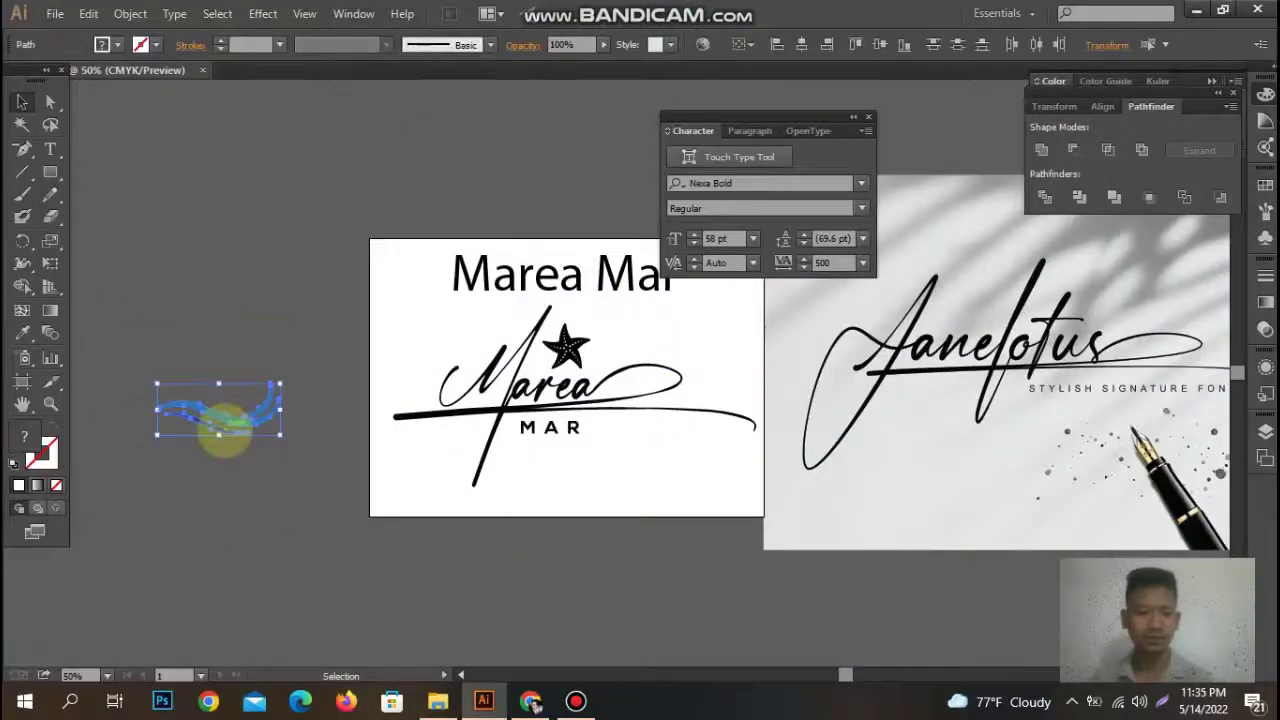
left_click_drag(222, 421, 622, 458)
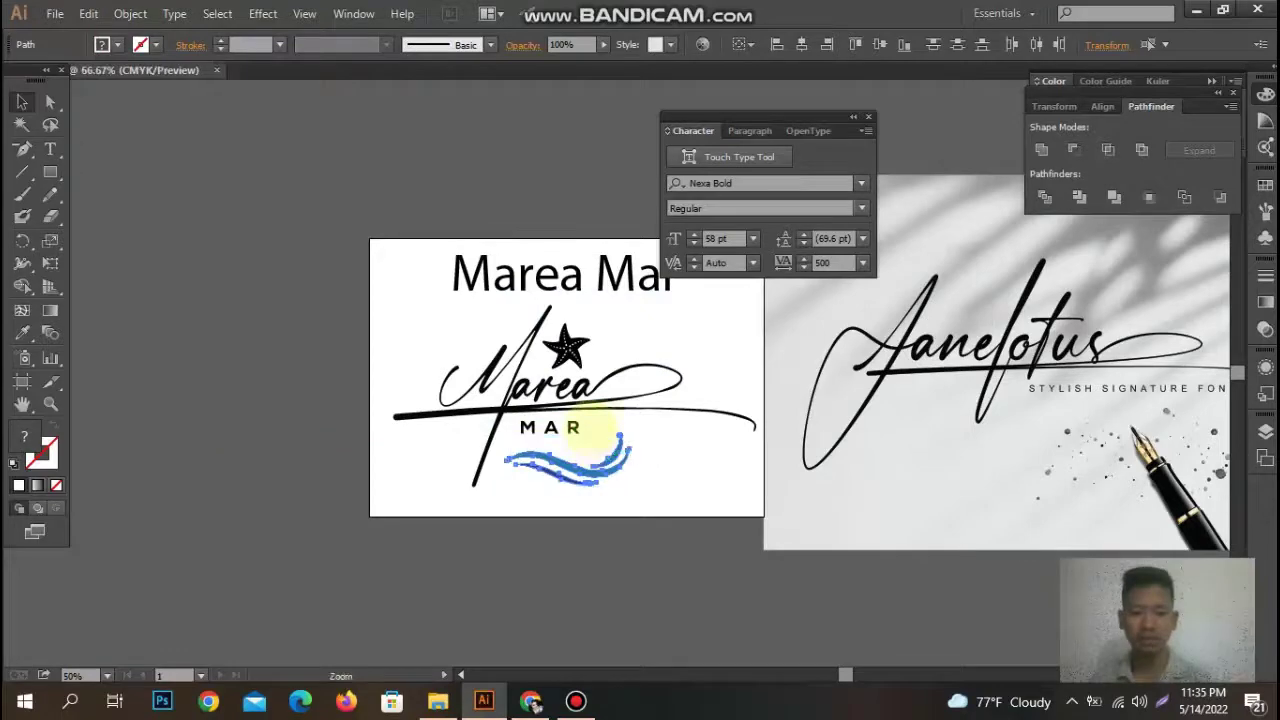
Narrow the wave group and position it under the MAR subtitle.
key("ctrl+=")
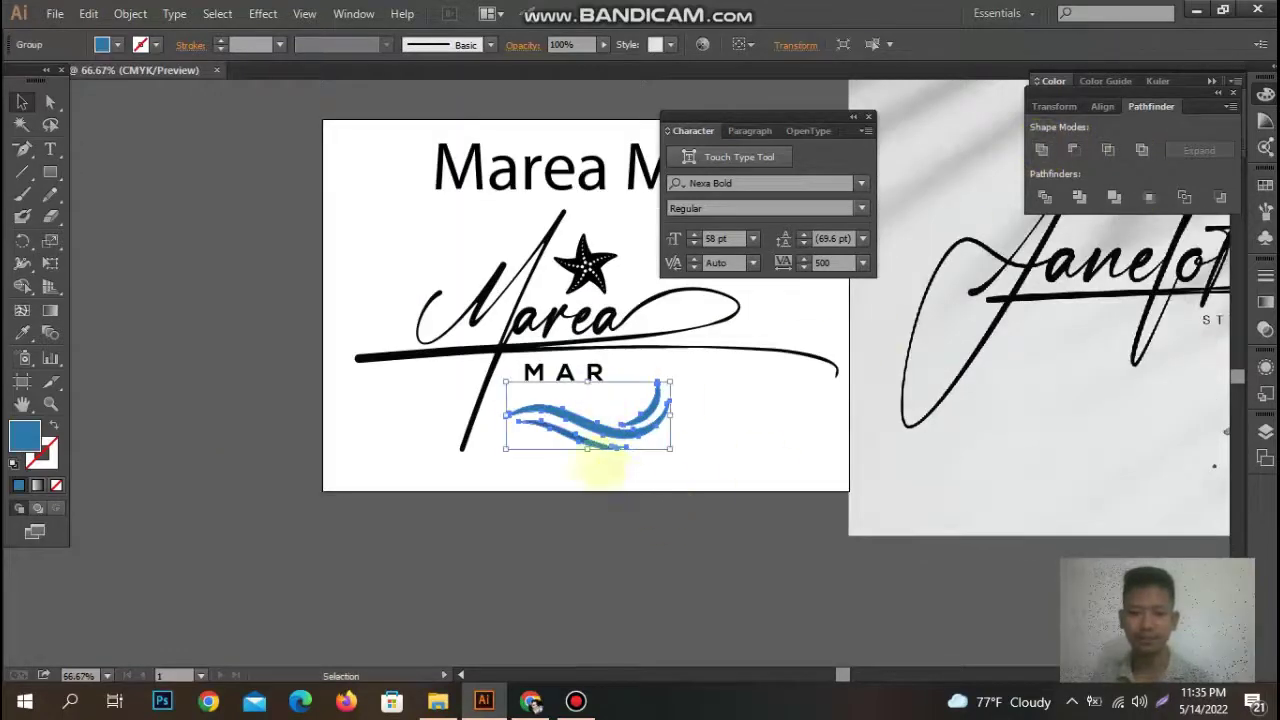
scroll(655, 435, "up", 1)
scroll(655, 435, "up", 1)
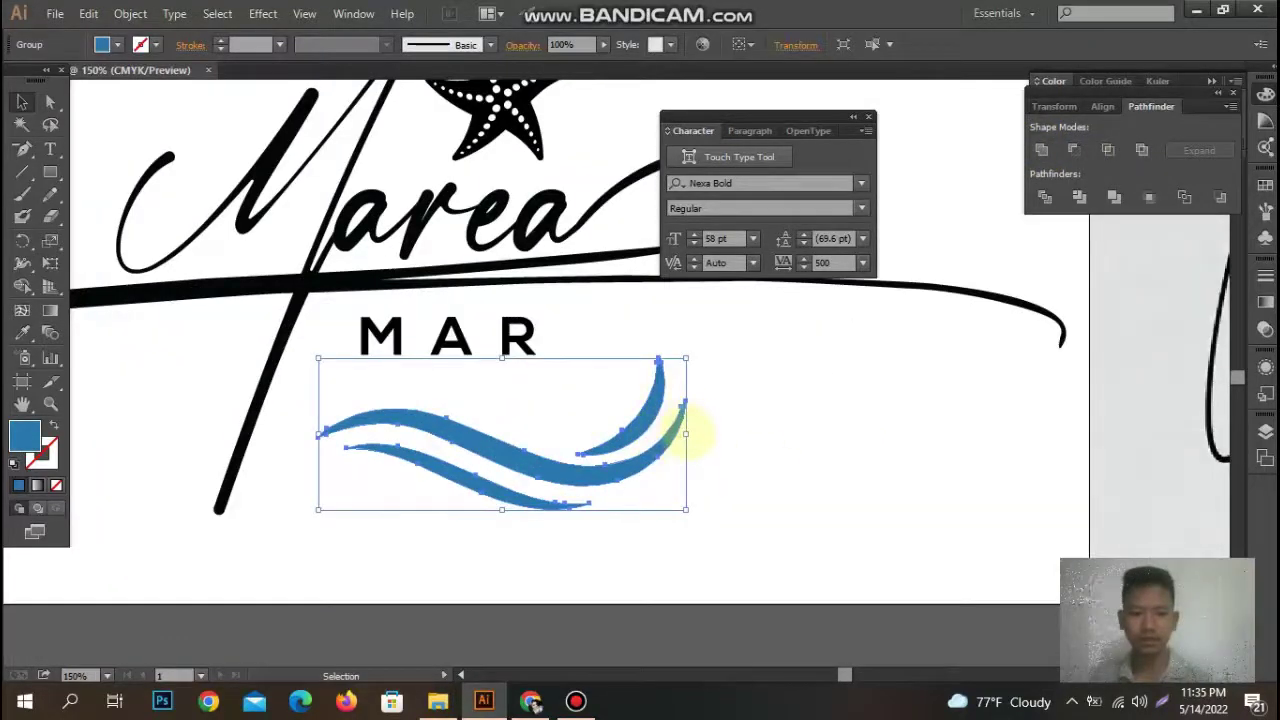
left_click_drag(685, 432, 312, 440)
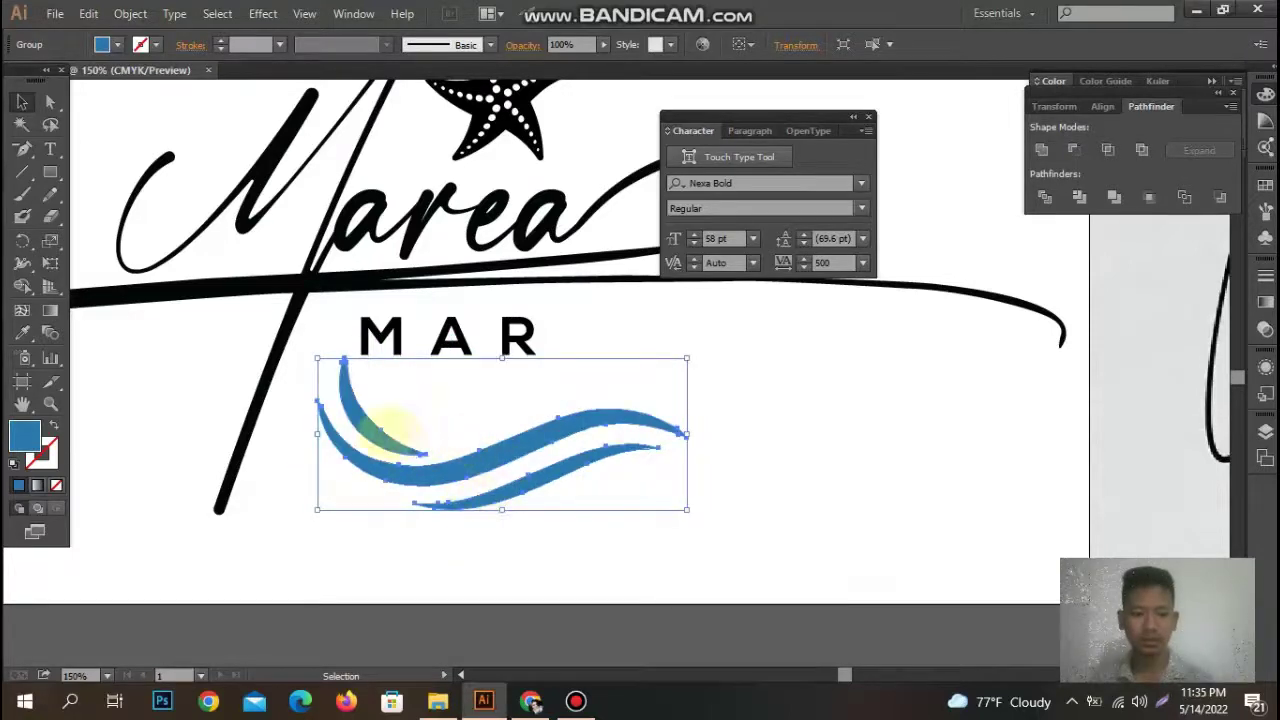
left_click(614, 529)
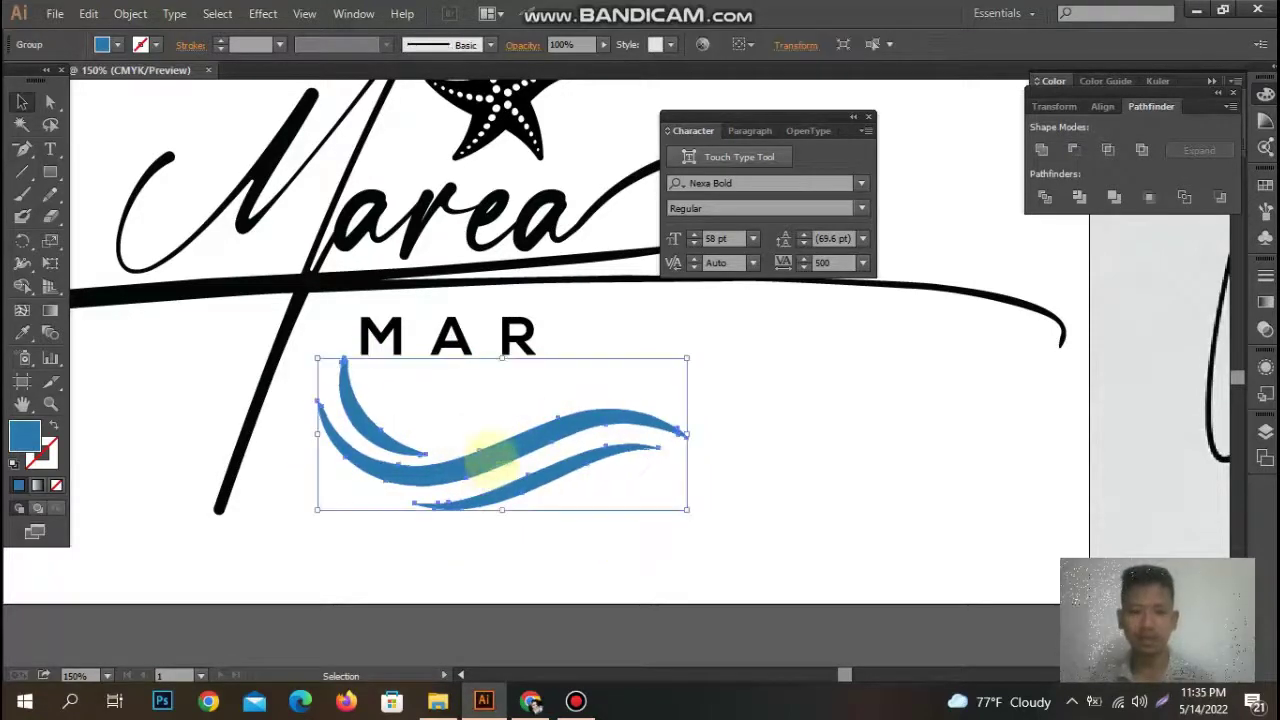
mouse_move(484, 449)
left_mouse_down()
mouse_move(512, 425)
mouse_move(503, 384)
left_mouse_up()
Ungroup the waves and rotate the left curl to lie horizontally under MAR.
left_click(545, 455)
left_click(388, 388)
right_click(400, 375)
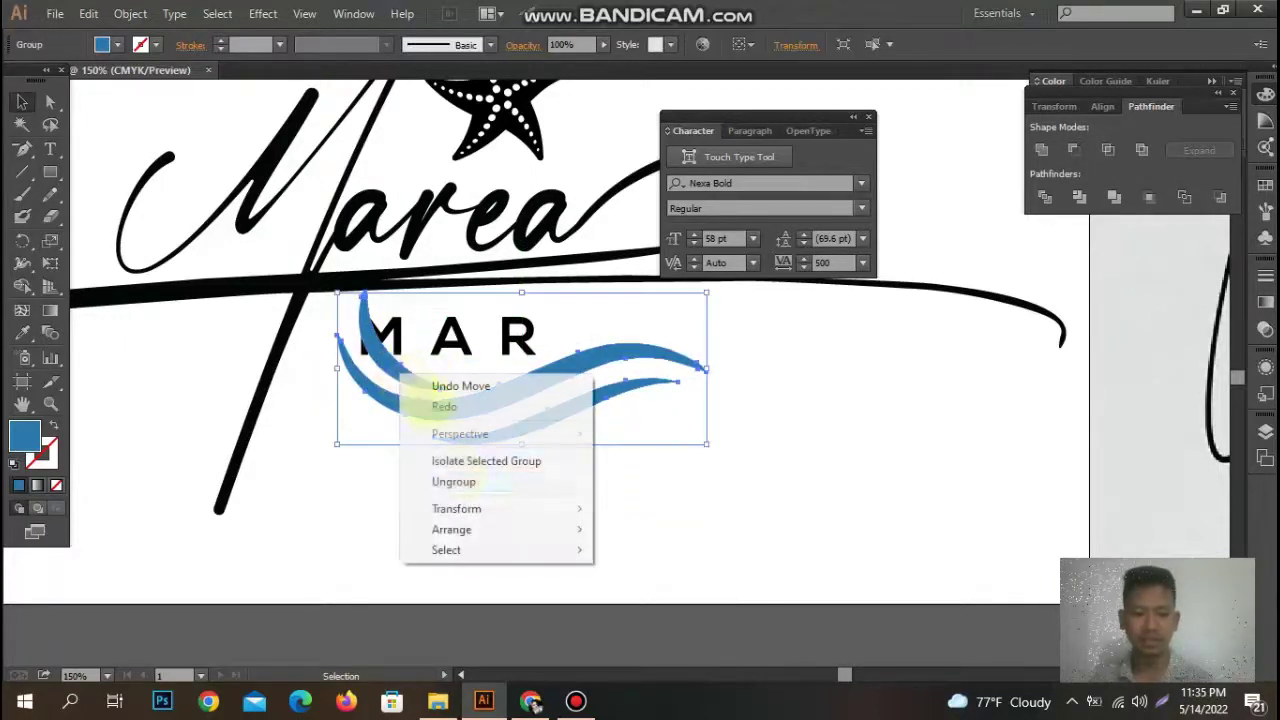
left_click(453, 481)
scroll(514, 400, "up", 1)
scroll(480, 470, "up", 1)
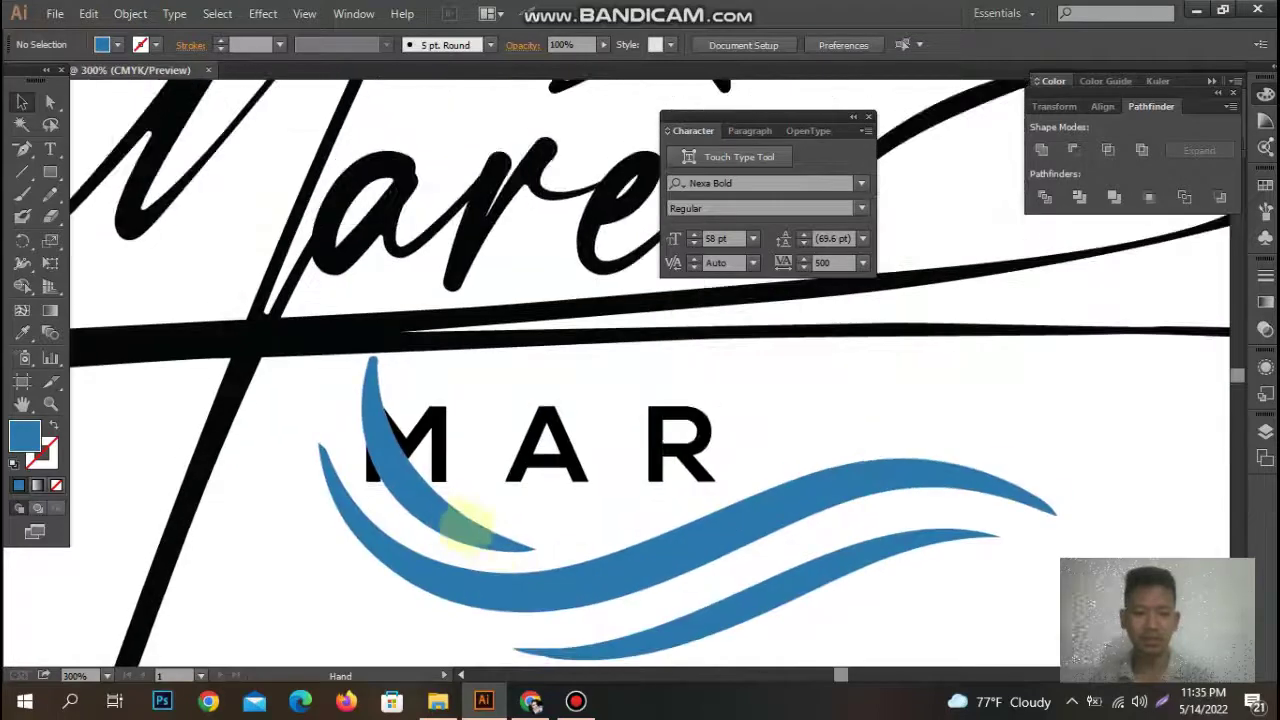
left_click(457, 526)
left_click_drag(537, 355, 508, 345)
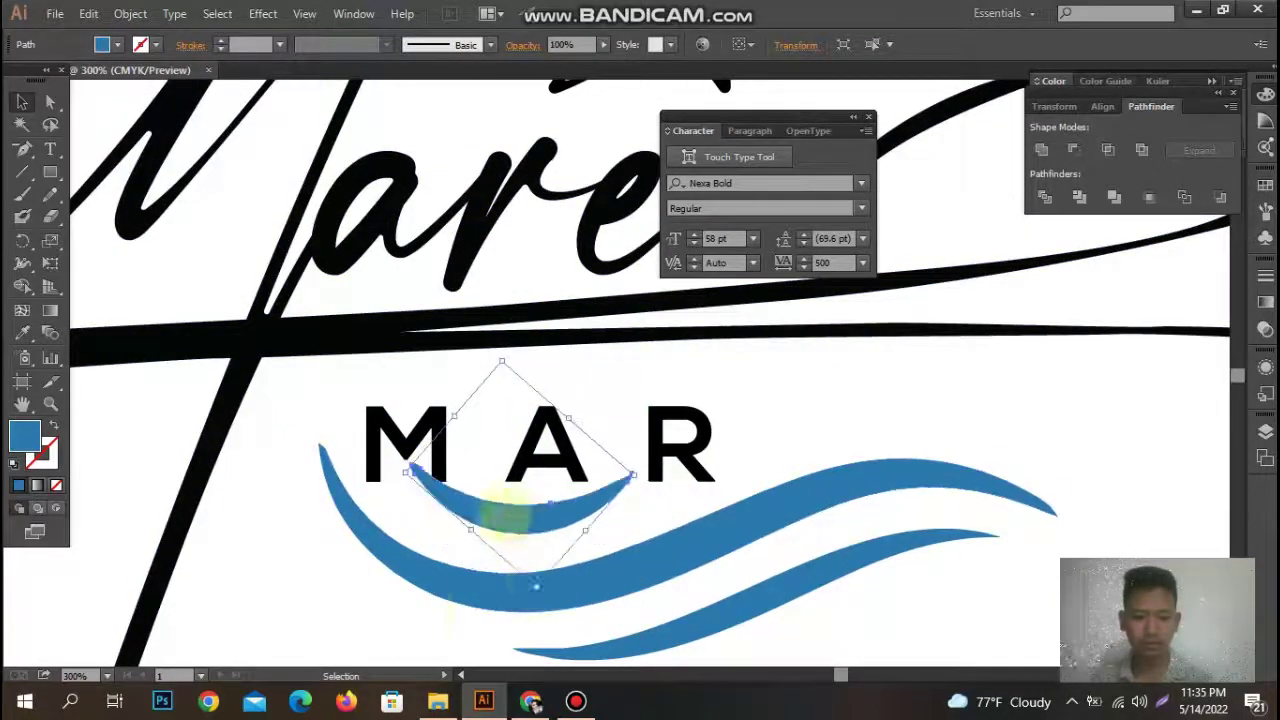
Select all the wave pieces and stretch them wider to the right.
scroll(460, 560, "down", 2)
scroll(530, 560, "down", 1)
mouse_move(634, 523)
left_mouse_down()
mouse_move(715, 455)
mouse_move(795, 462)
mouse_move(846, 427)
left_mouse_up()
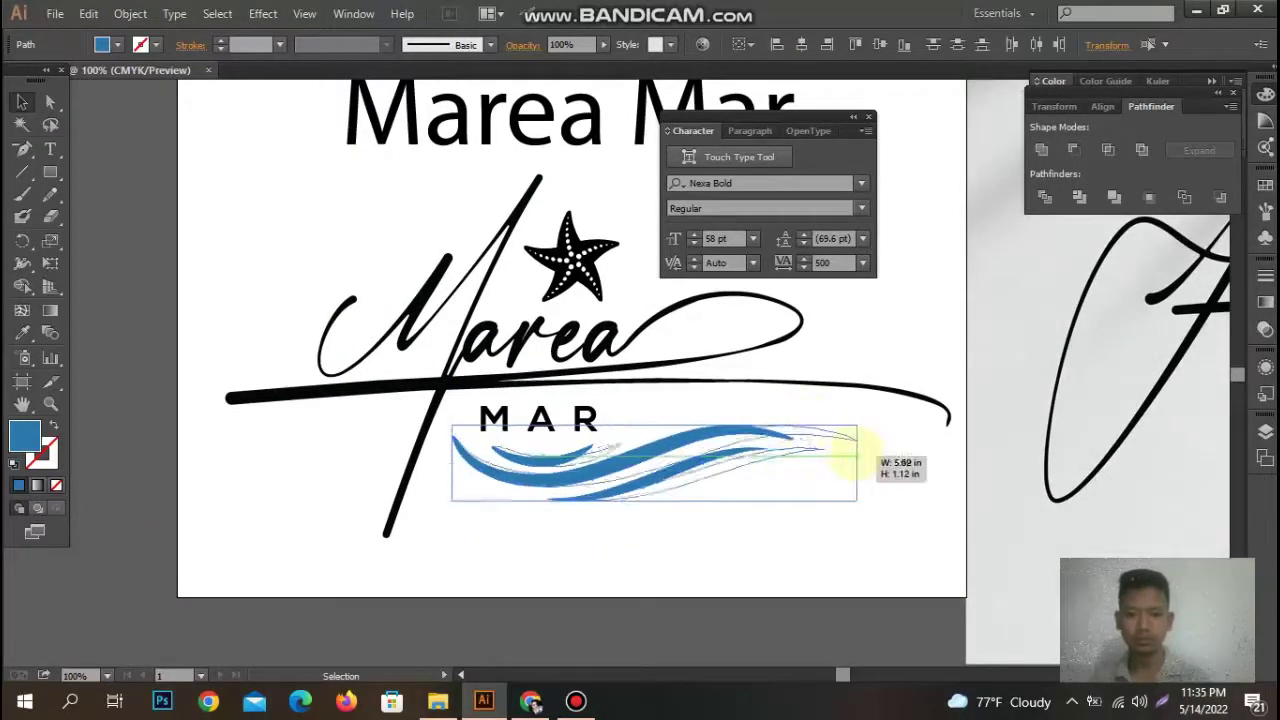
left_click(671, 506)
left_click(809, 457)
left_click(848, 492)
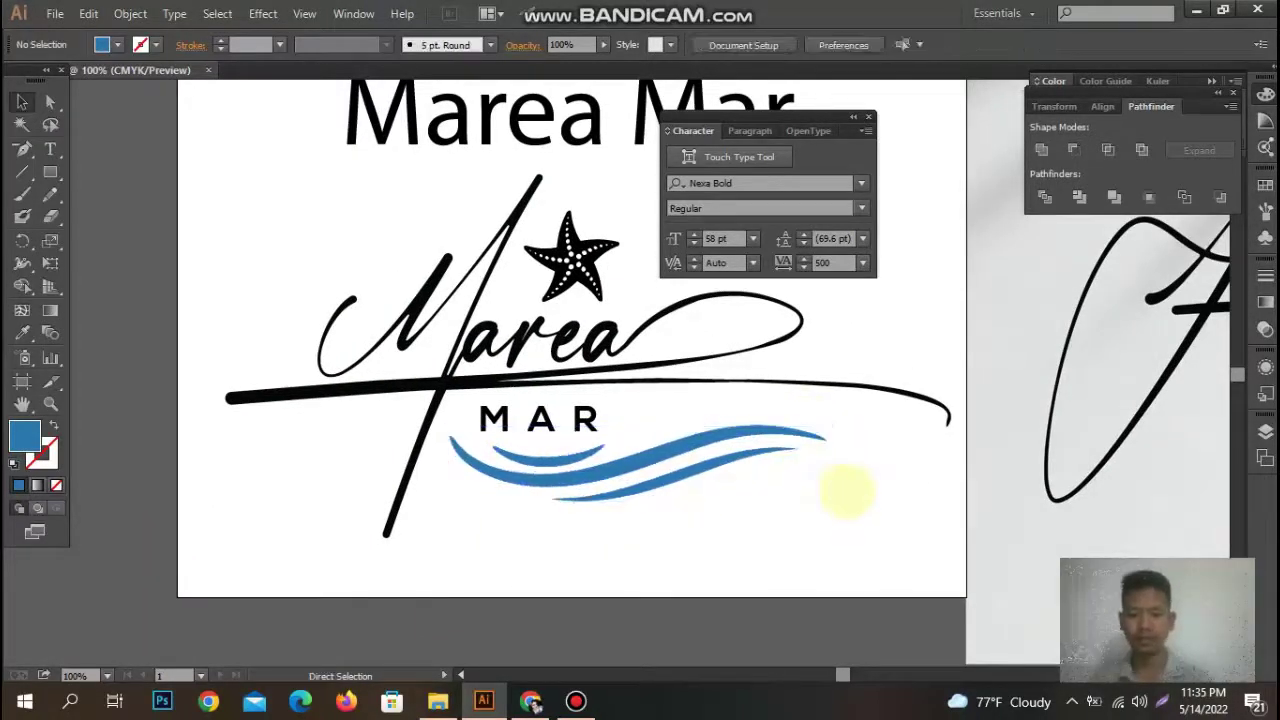
key("ctrl+minus")
left_click_drag(700, 410, 610, 465)
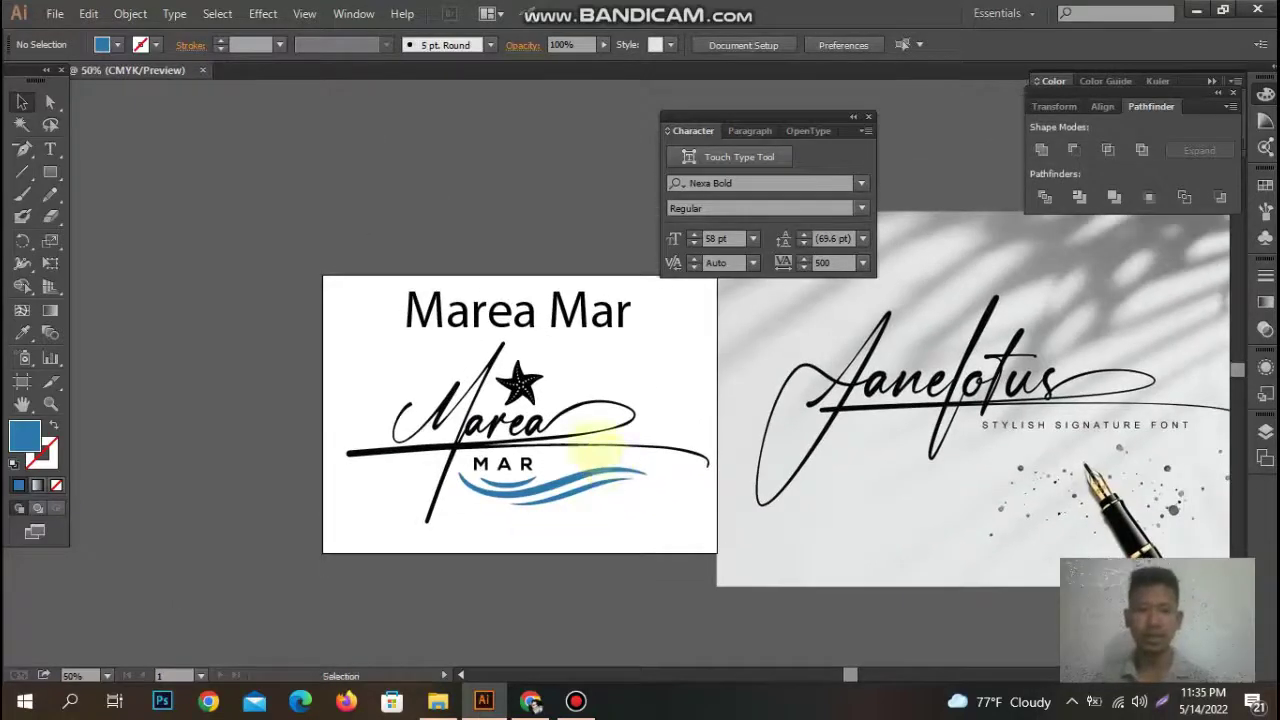
Eyedropper the wave's blue onto the Marea script.
left_click(560, 435)
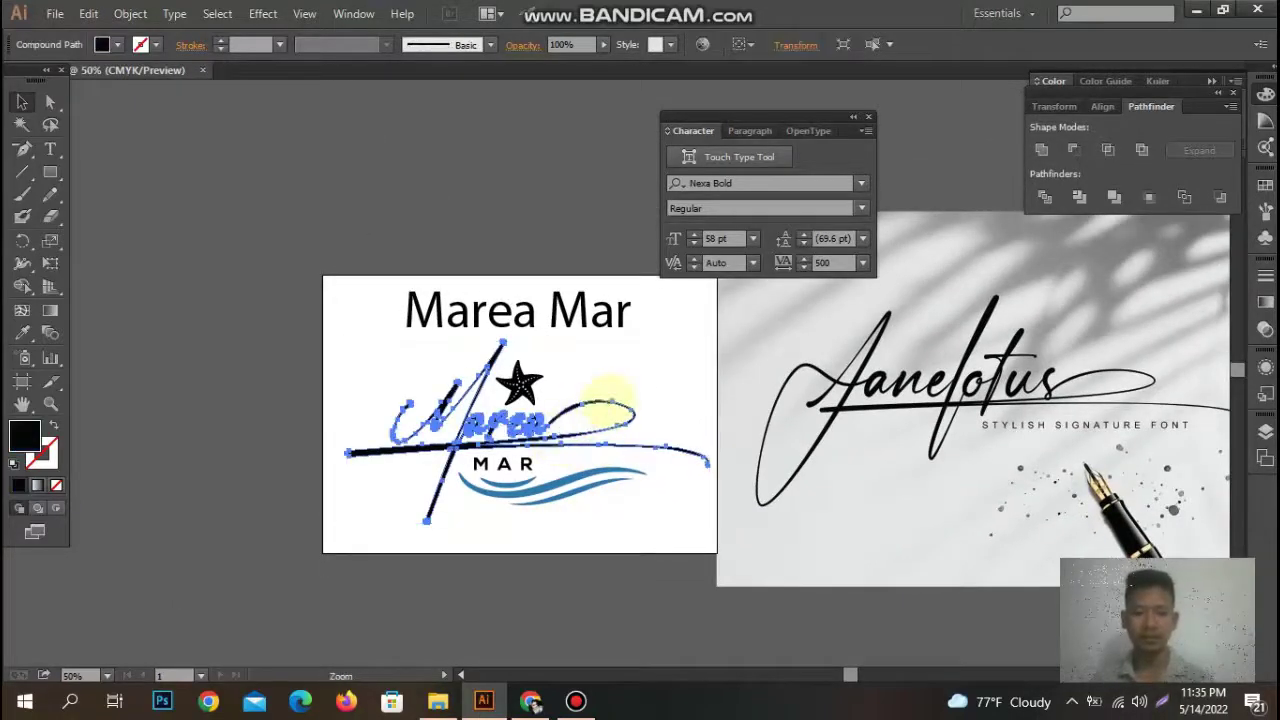
key("ctrl+plus")
left_click(22, 333)
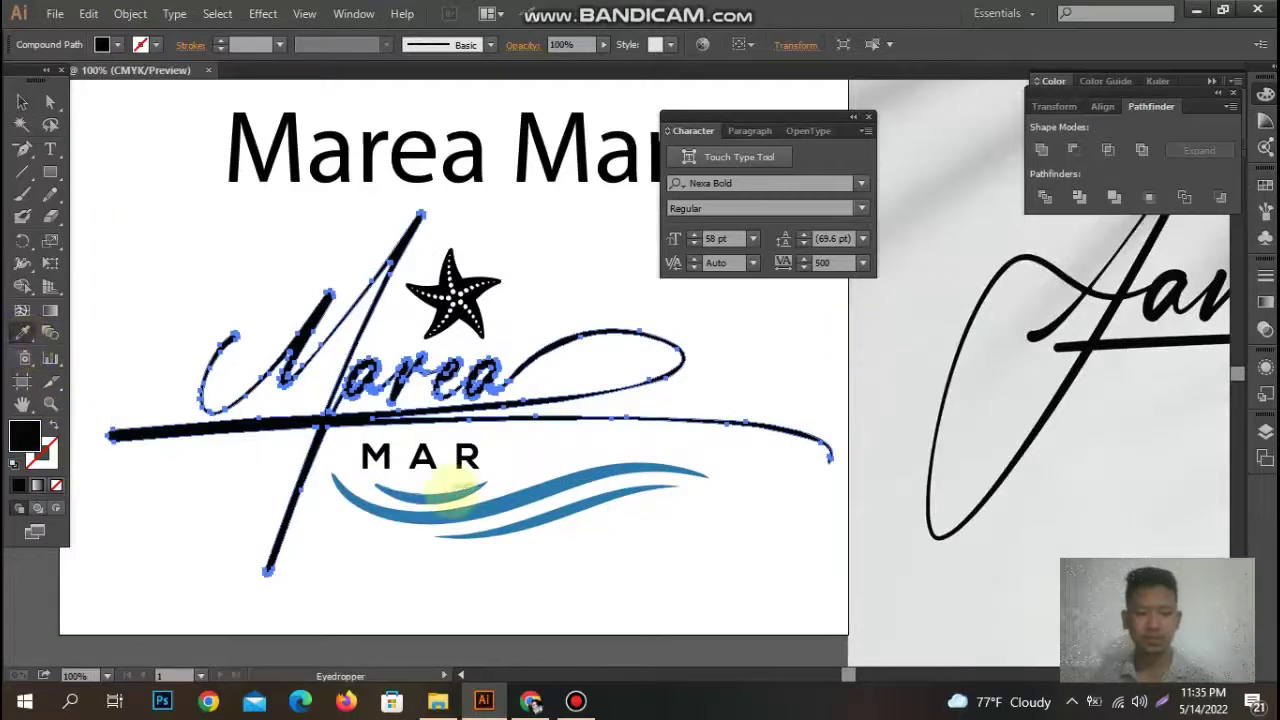
left_click(445, 510)
left_click(22, 101)
left_click(330, 390)
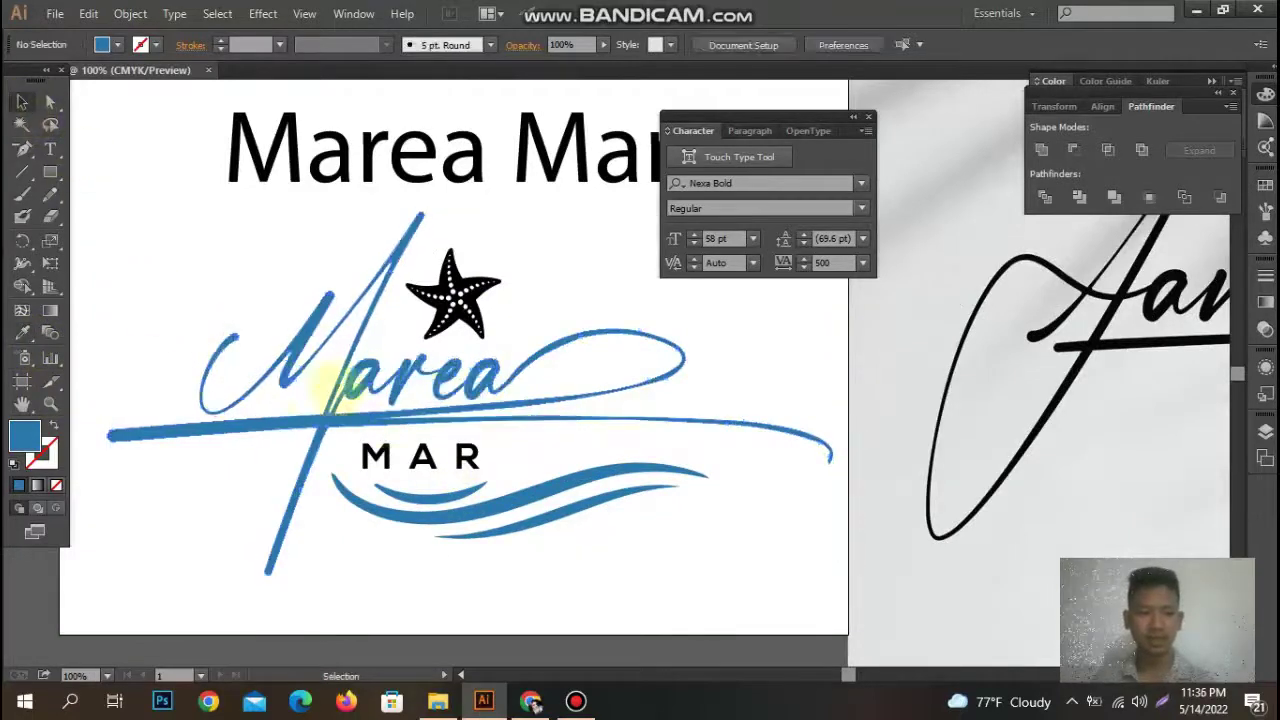
Select the MAR letters and starfish and try an orange fill, then resample the blue.
left_click(420, 458)
left_click(462, 300, "shift")
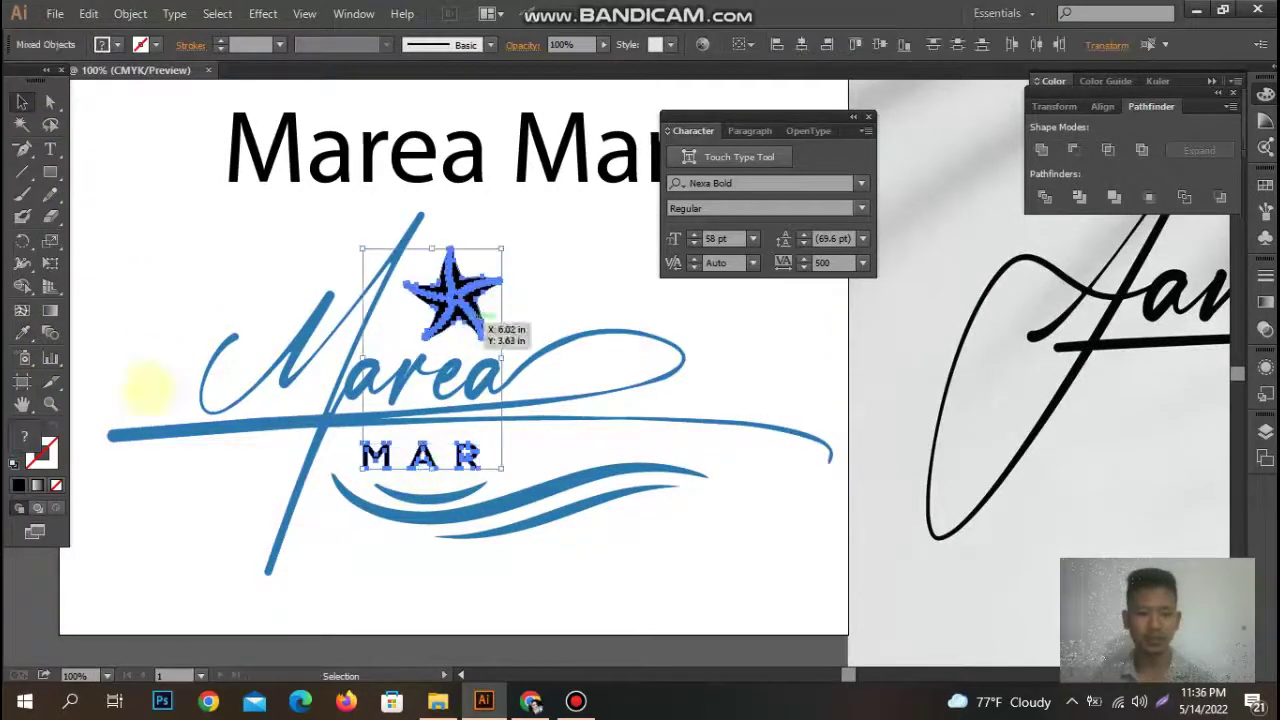
double_click(28, 445)
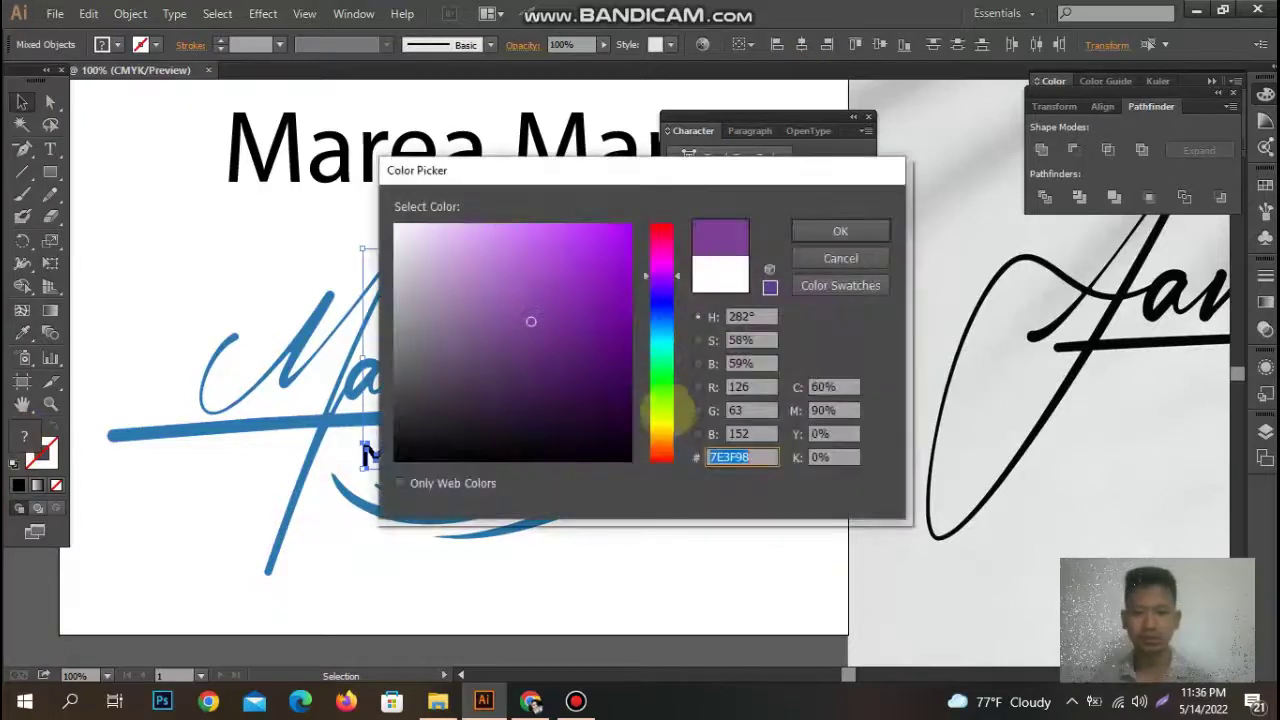
left_click(622, 226)
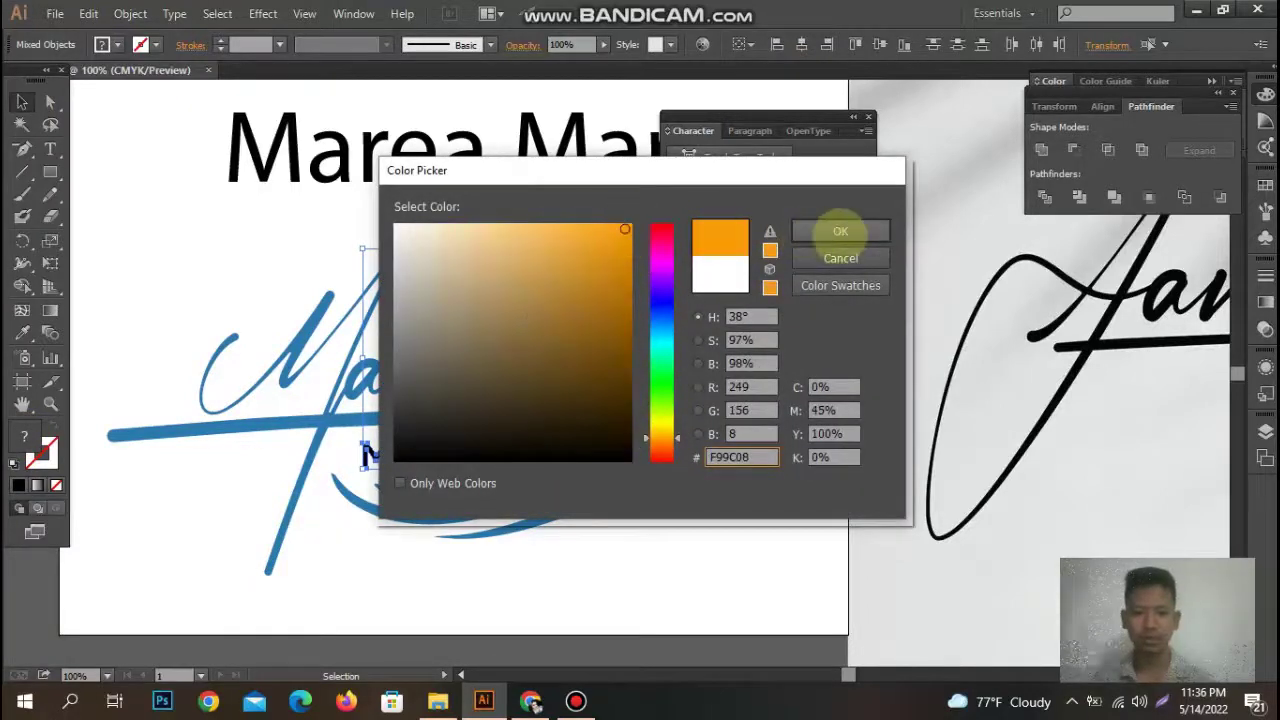
left_click(840, 231)
left_click(22, 333)
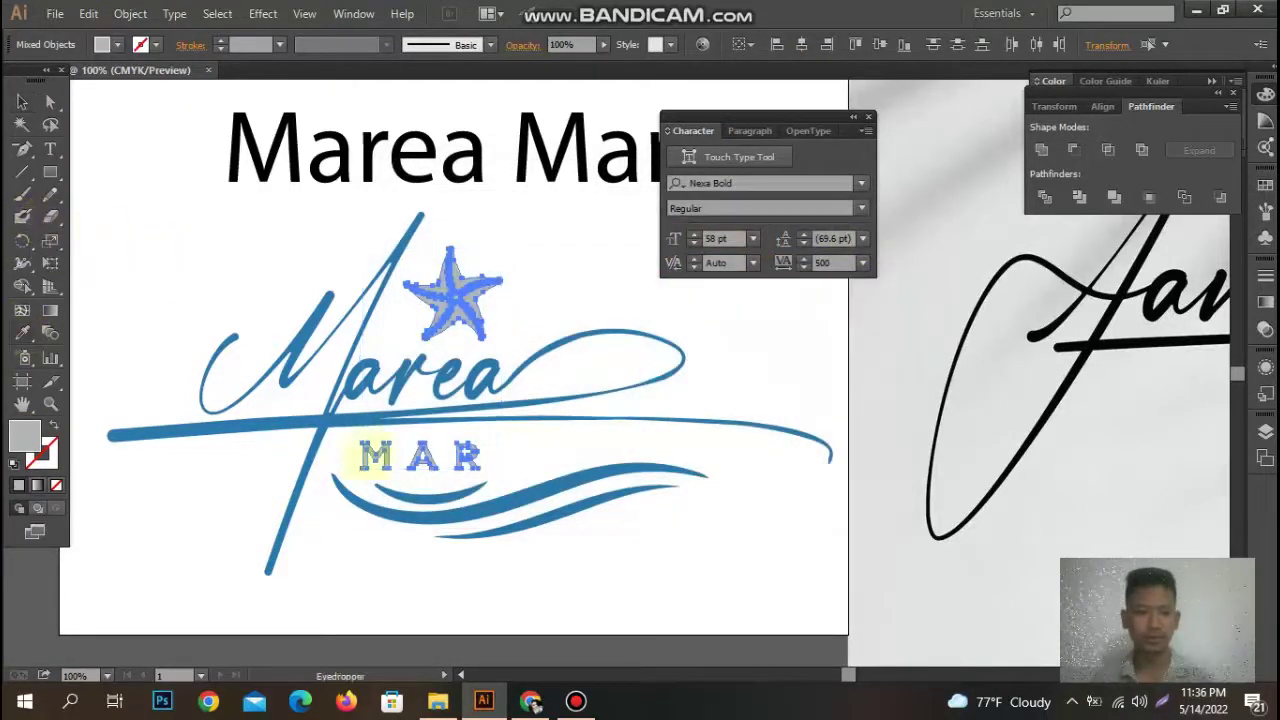
left_click(340, 478)
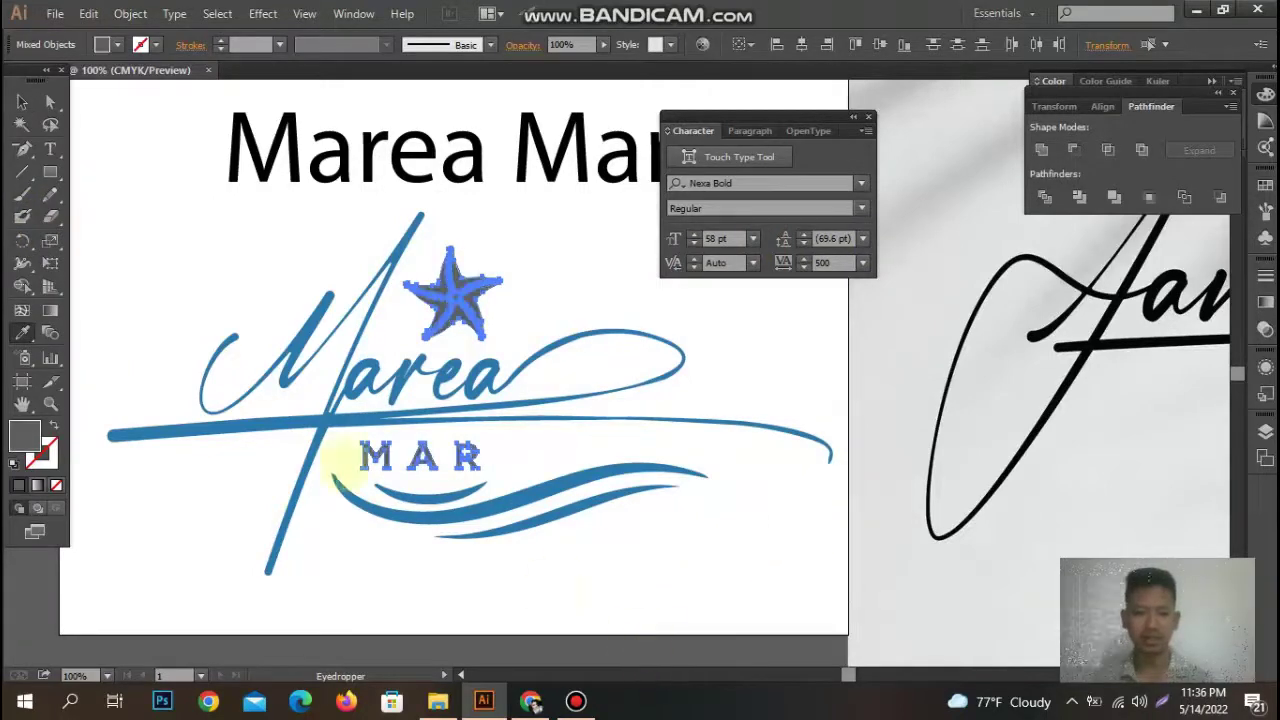
Fill the starfish and MAR with yellow-orange #EDAC0A via the Color Picker.
double_click(25, 435)
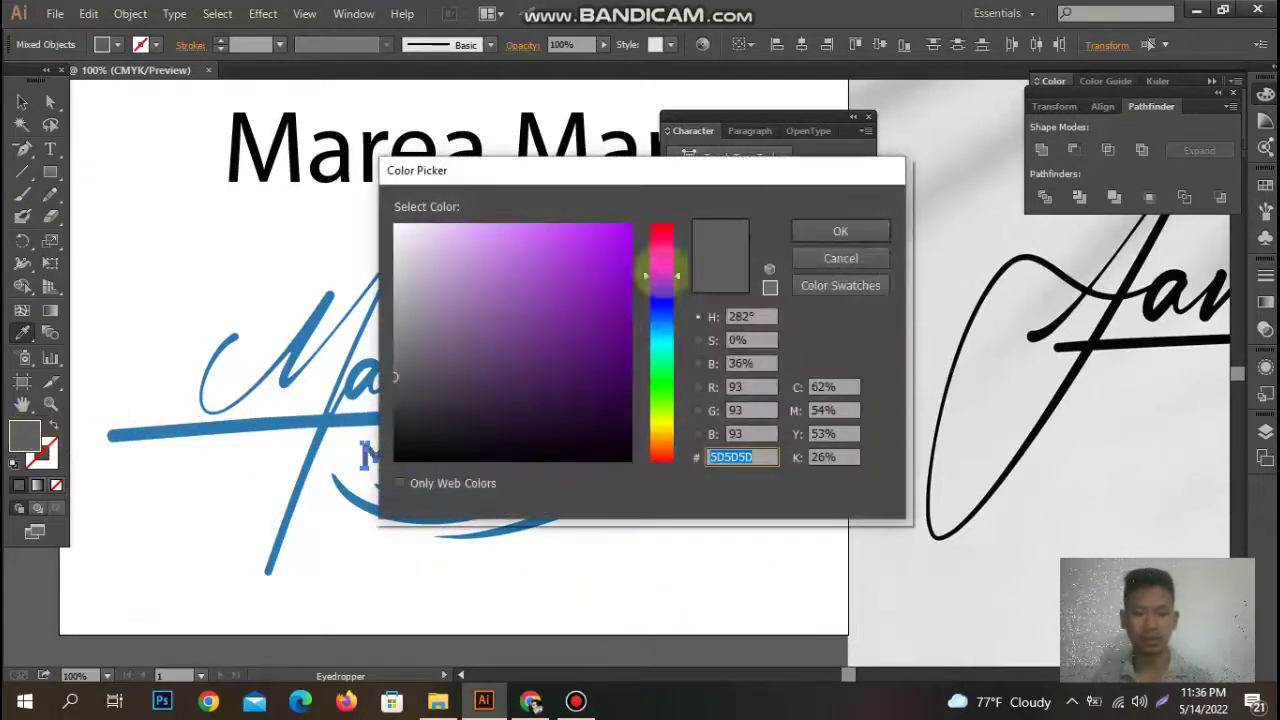
left_click(661, 446)
left_click(625, 237)
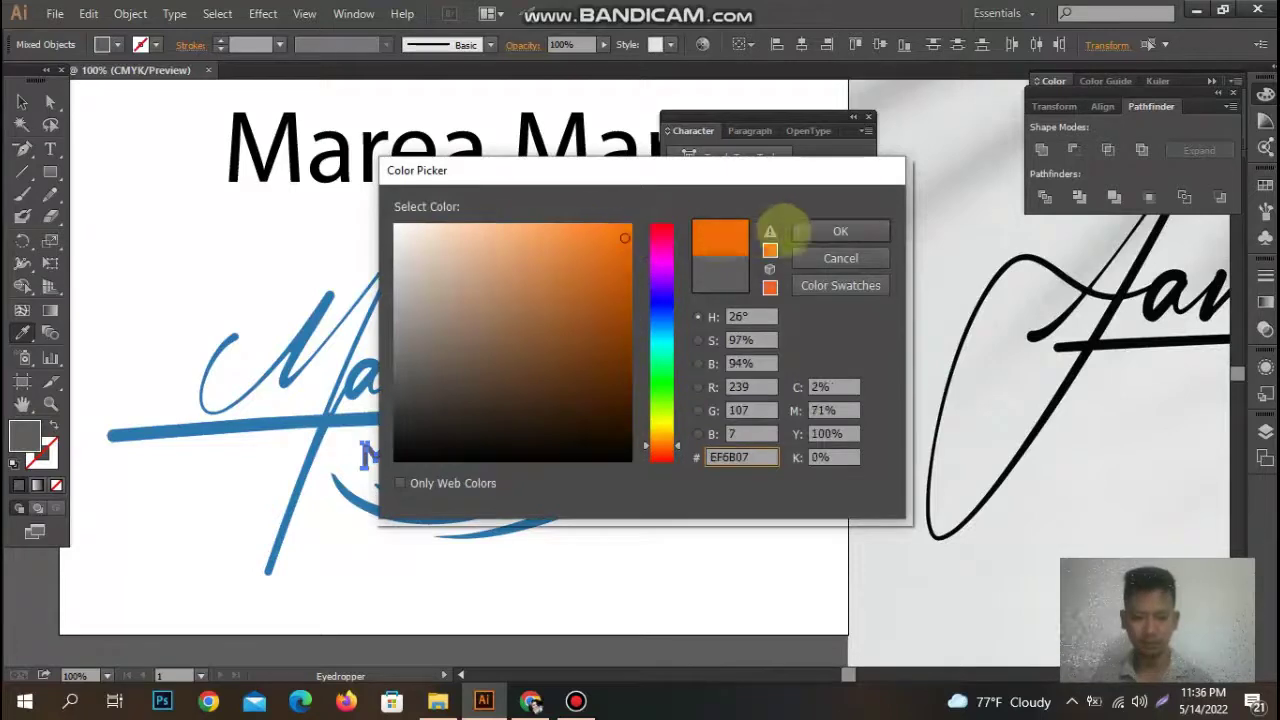
left_click(830, 232)
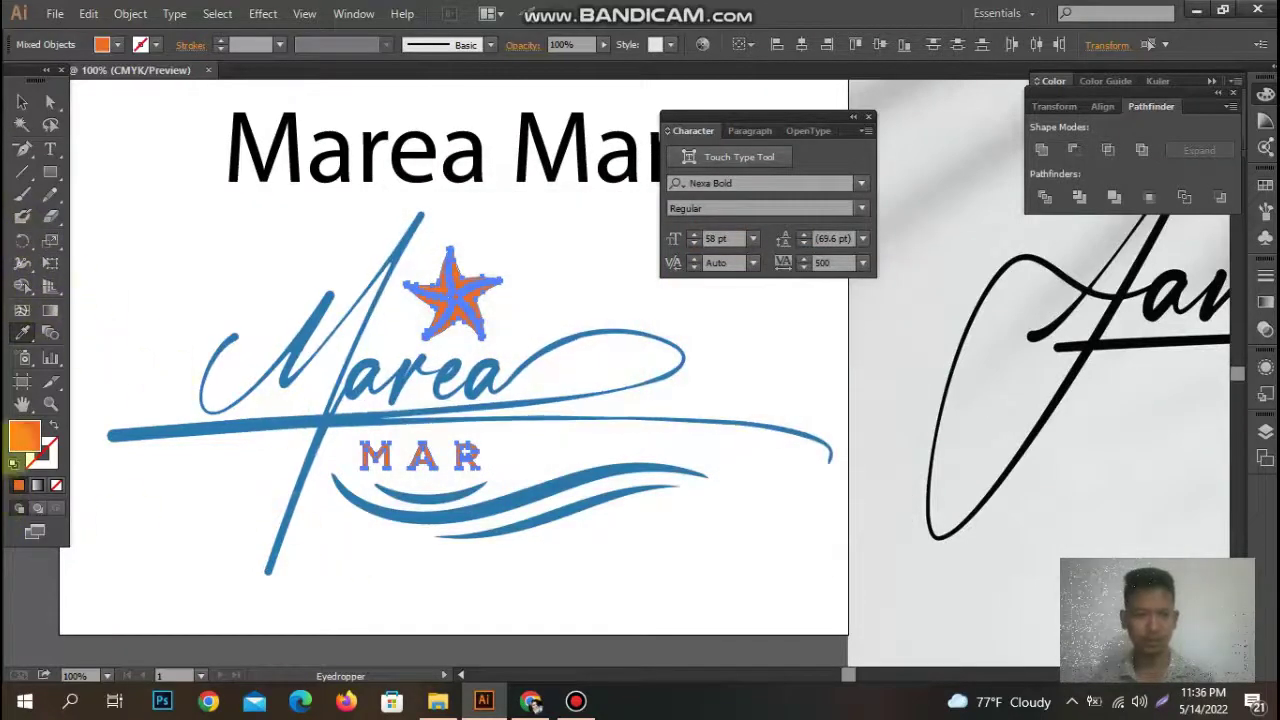
left_click(661, 434)
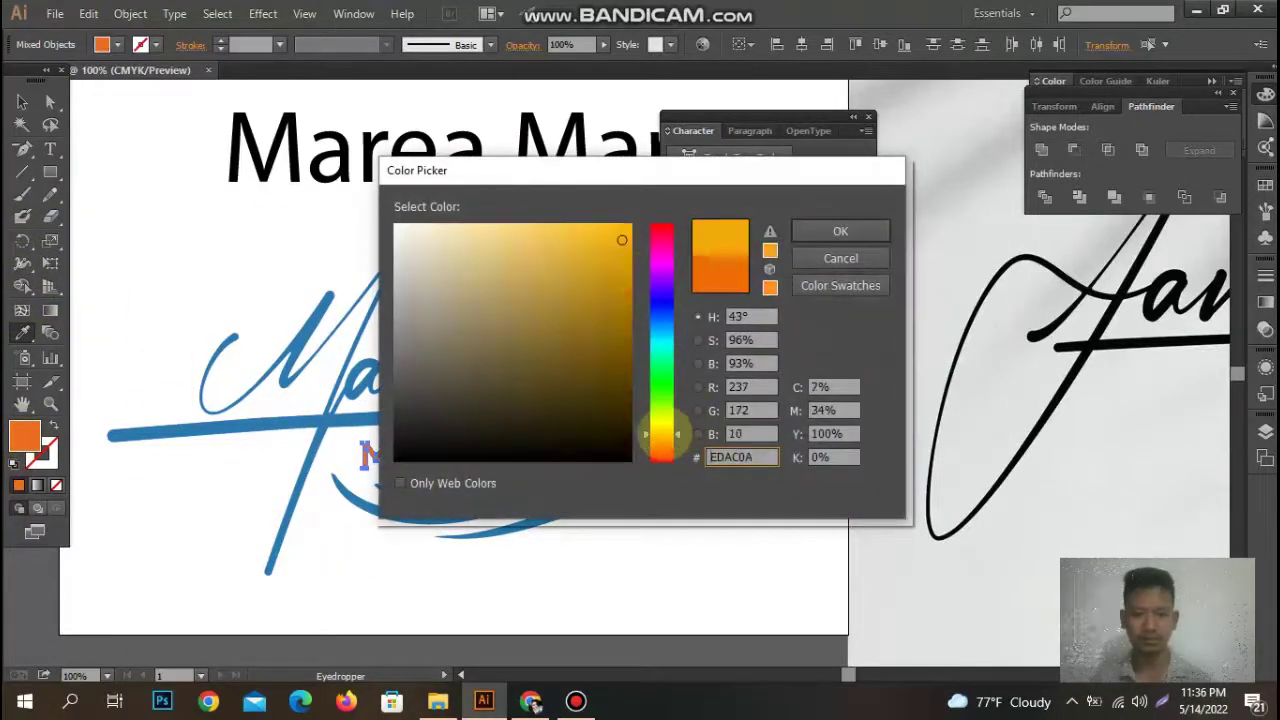
left_click(840, 231)
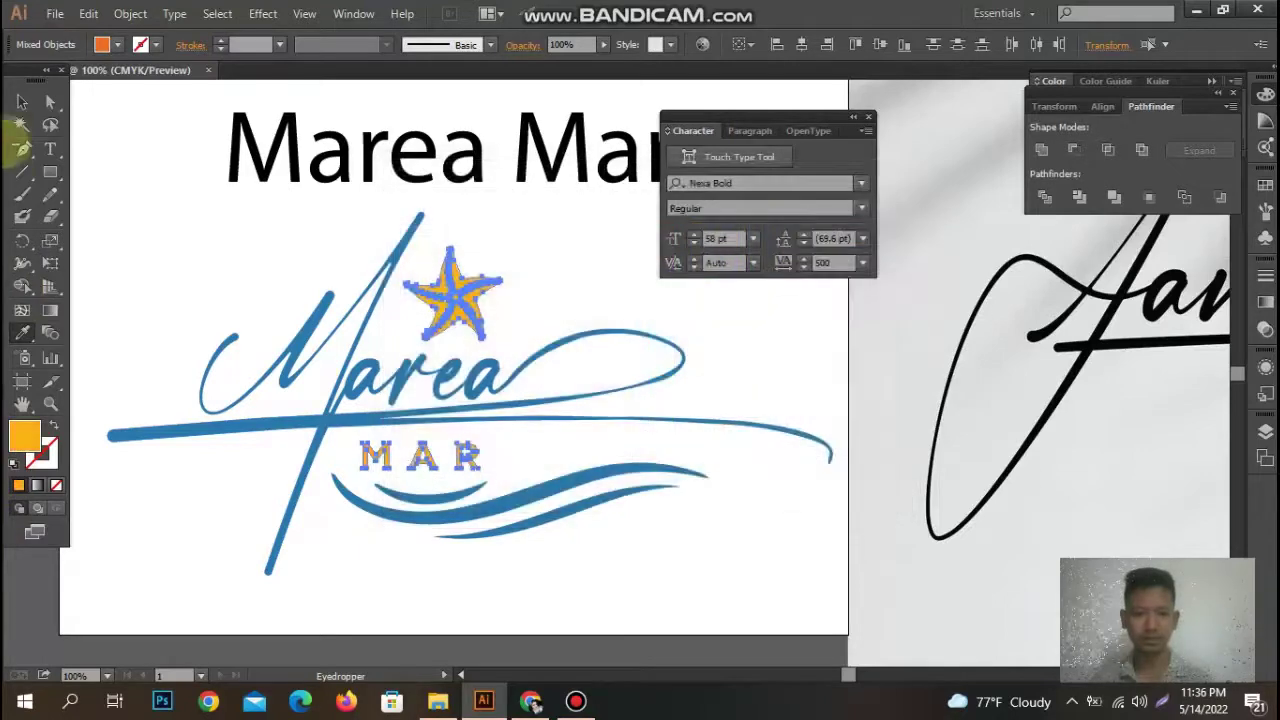
left_click(22, 101)
left_click(195, 265)
Delete the Marea Mar text and the Janelotus reference image.
key("ctrl+minus")
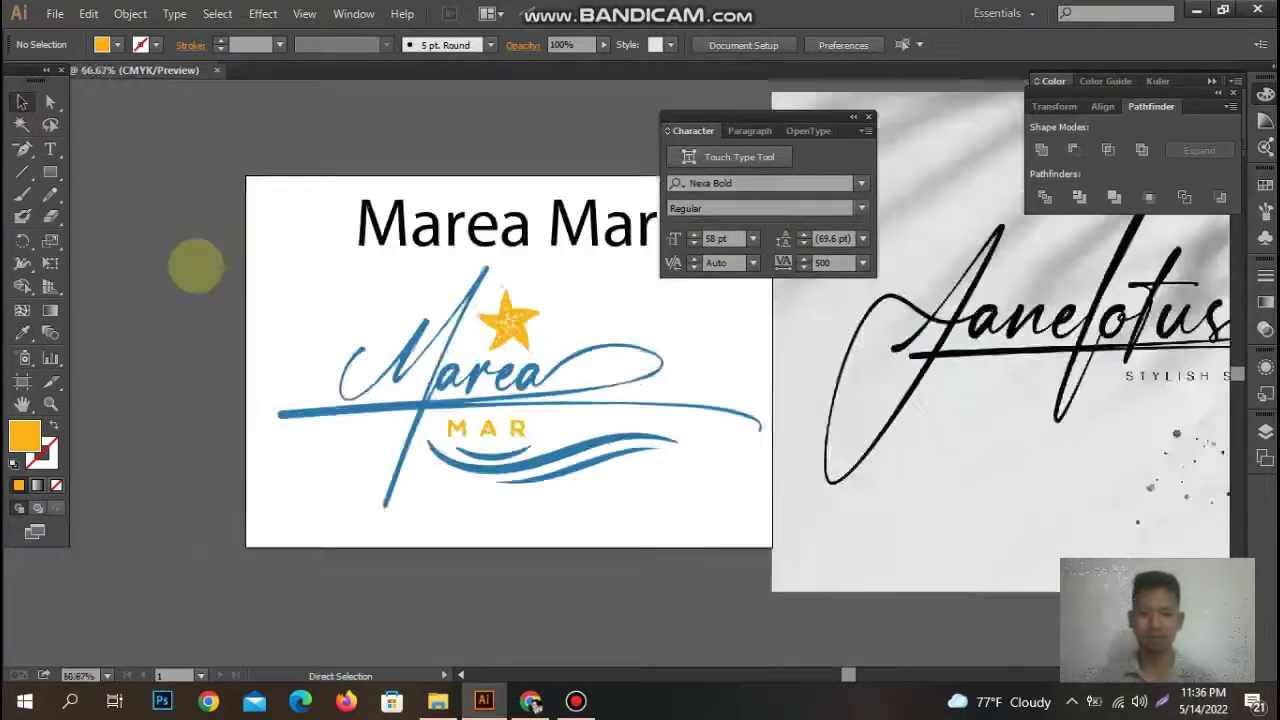
key("ctrl+minus")
scroll(305, 305, "right", 5)
left_click(300, 305)
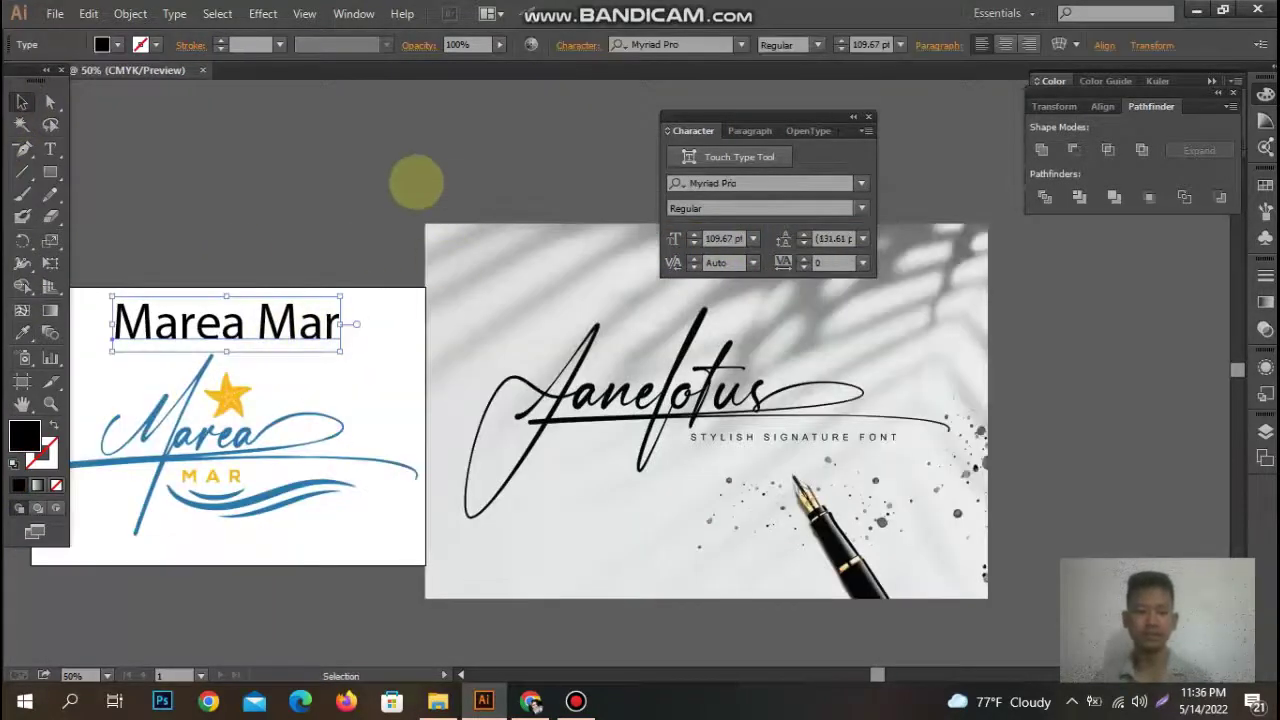
key("Delete")
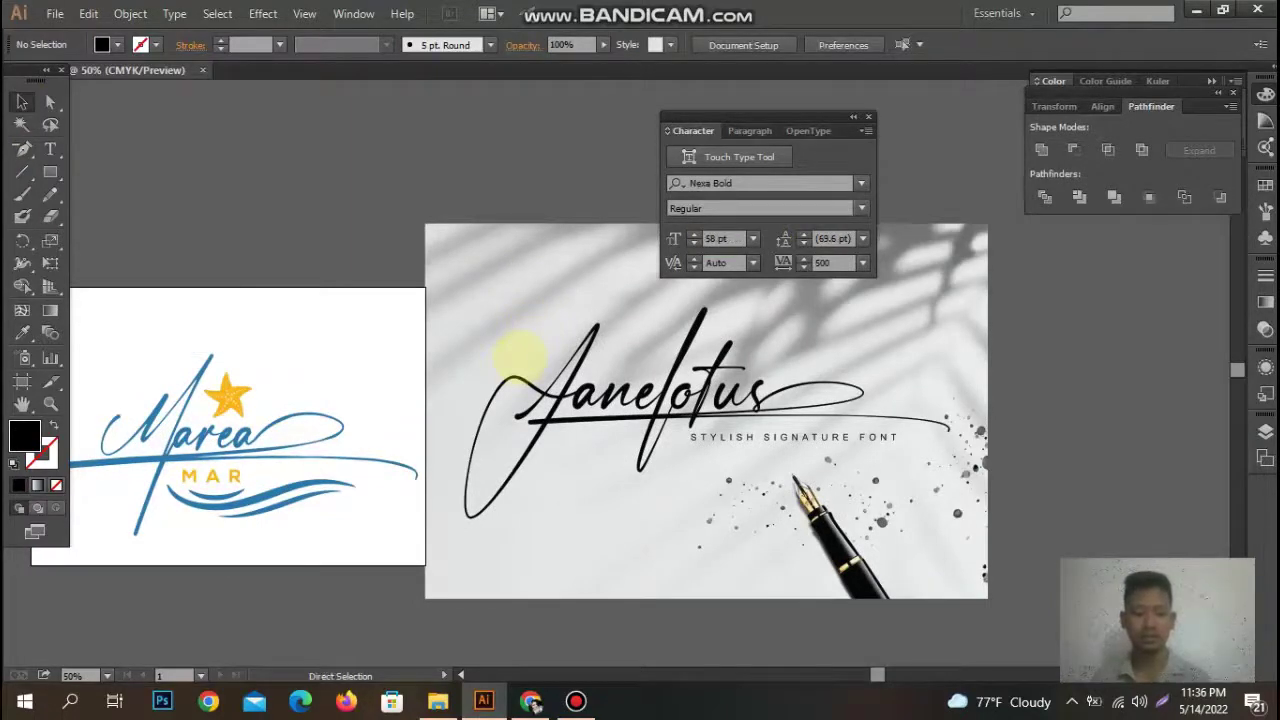
left_click(634, 337)
key("Delete")
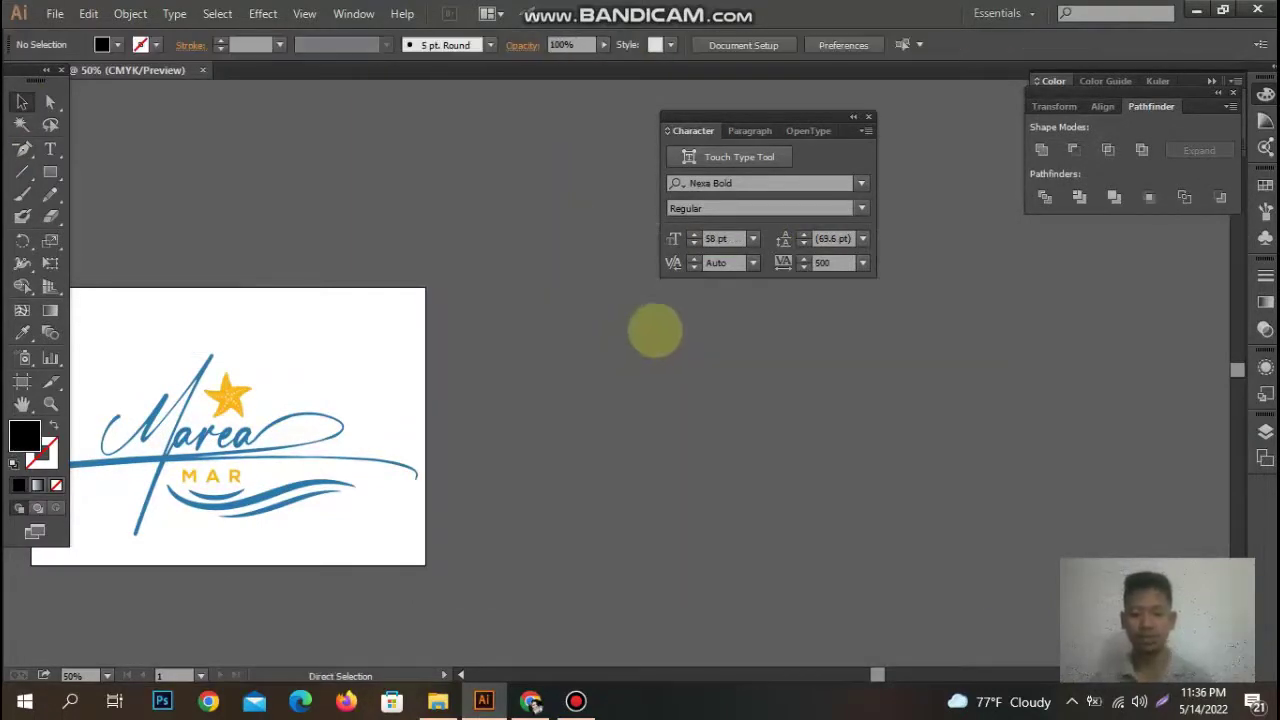
Scale the whole logo down to about 57% and close the Character and Pathfinder panels.
key("ctrl+minus")
key("ctrl+minus")
key("ctrl+minus")
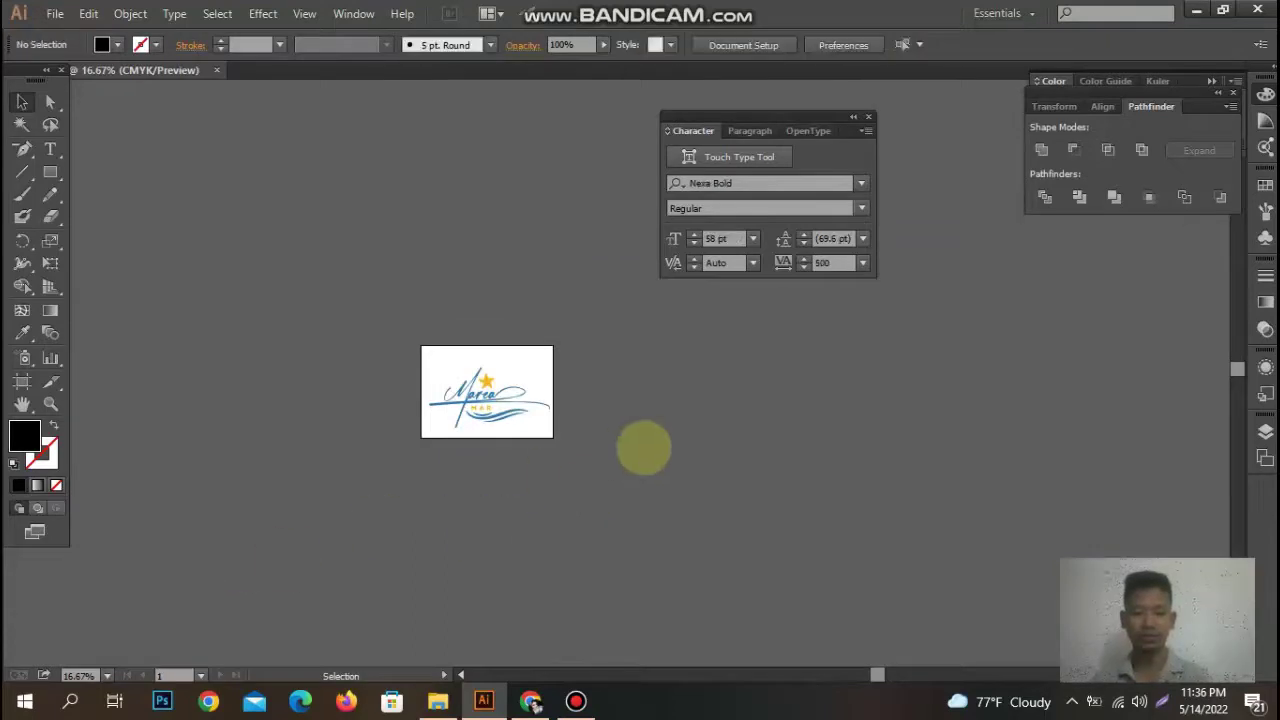
key("ctrl+a")
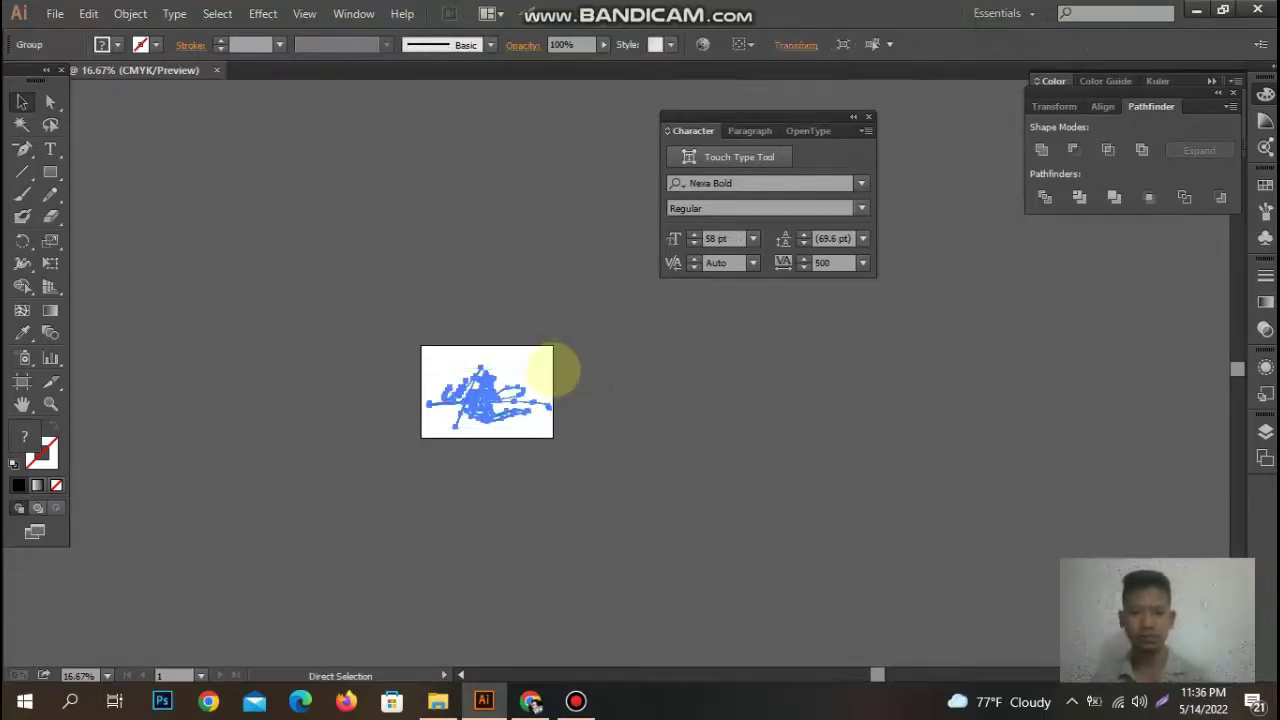
key("ctrl+0")
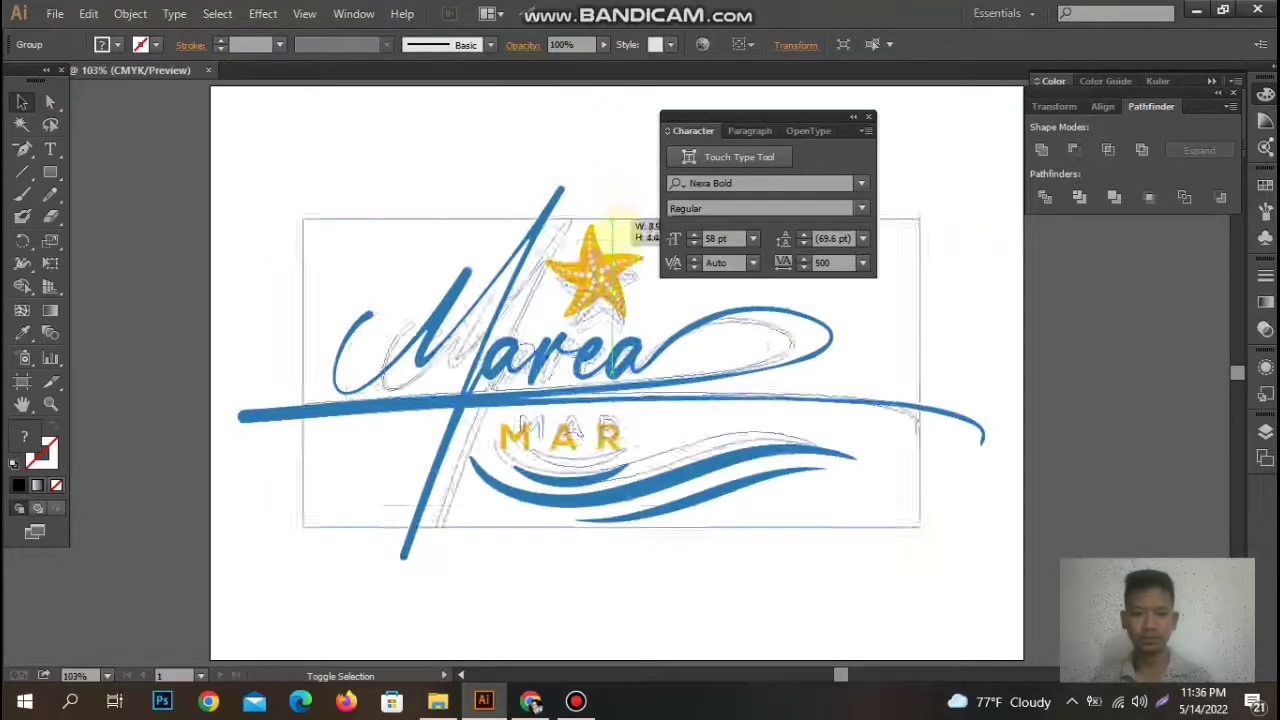
left_click_drag(611, 185, 611, 265)
left_click(918, 145)
left_click(868, 117)
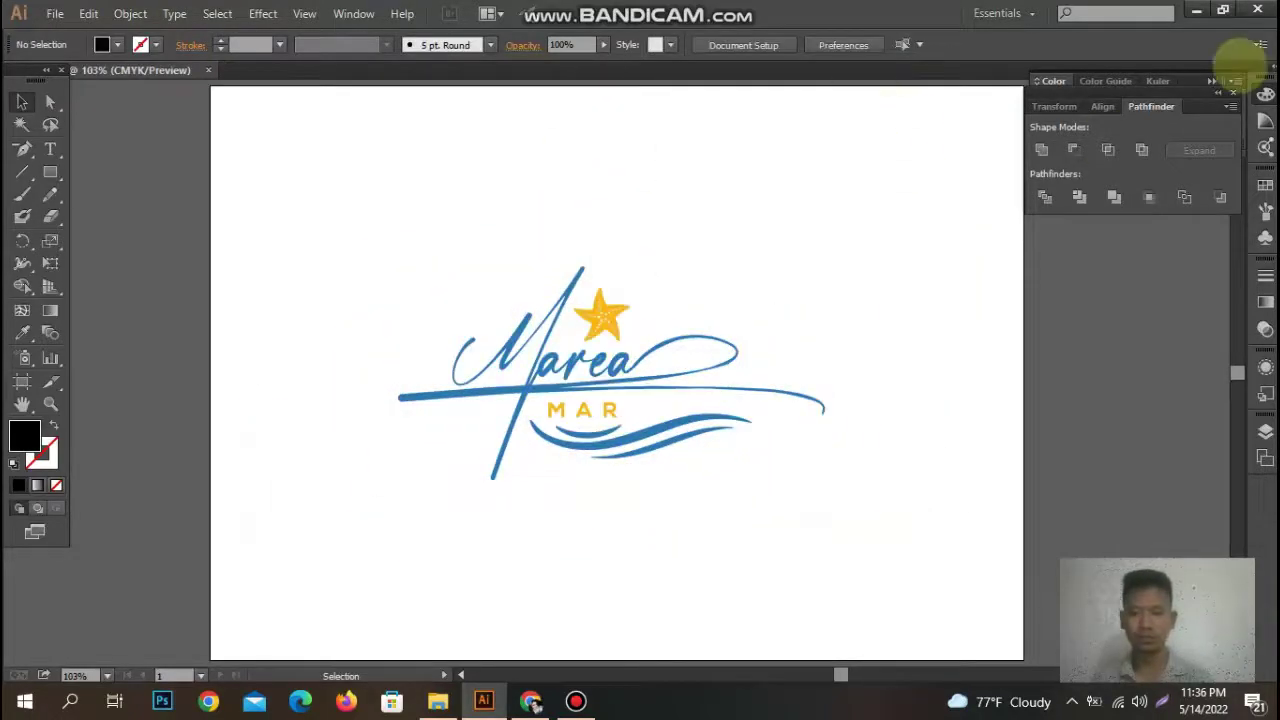
left_click(1233, 92)
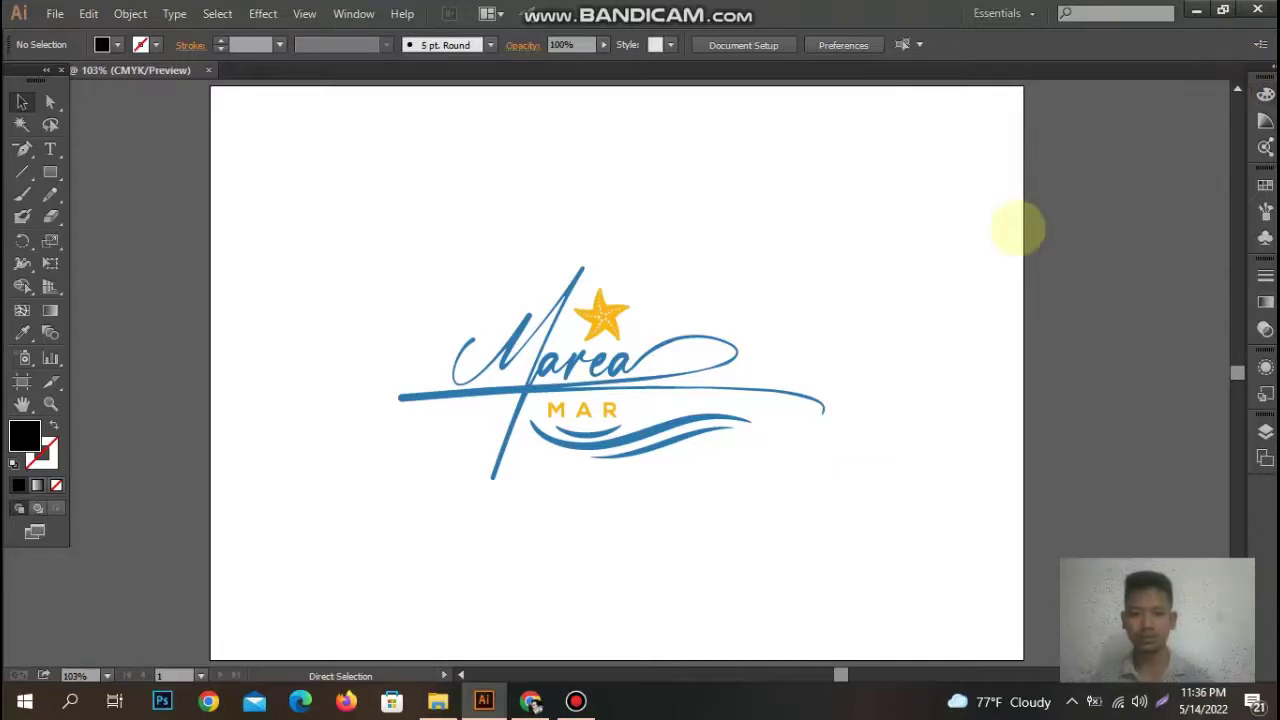